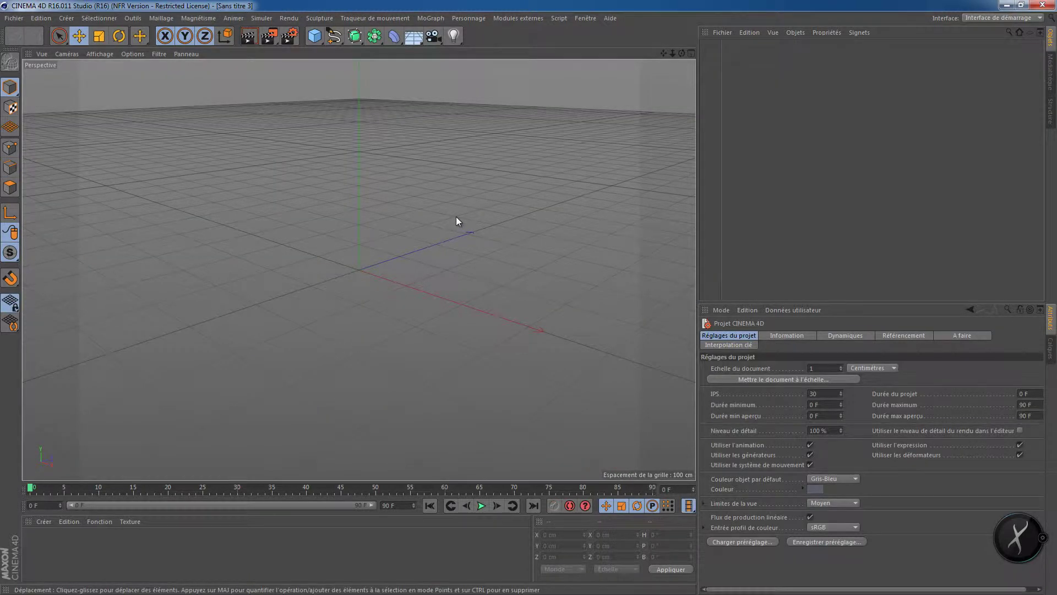
- Add a cube and reshape it into a flat block about 70 cm high and 213 cm deep
left_click(315, 35)
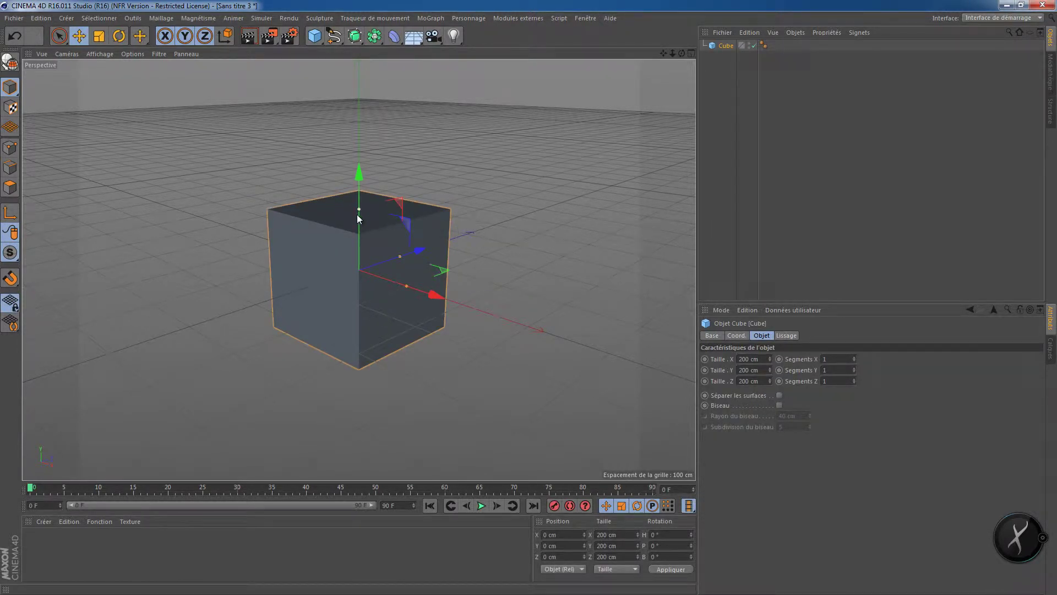
left_click_drag(363, 212, 429, 329)
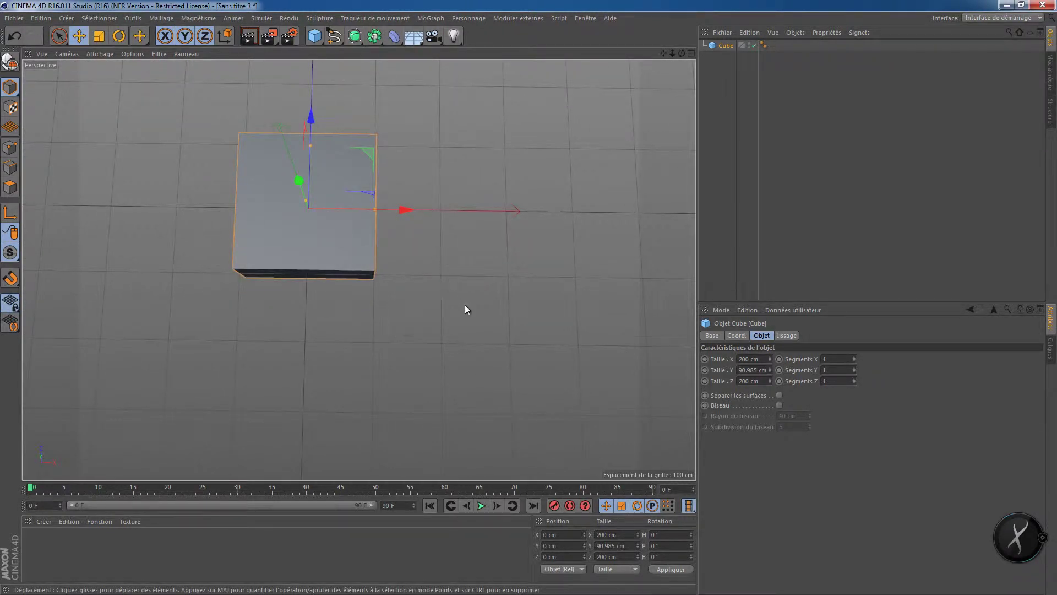
middle_click_drag(464, 306, 516, 358, "alt")
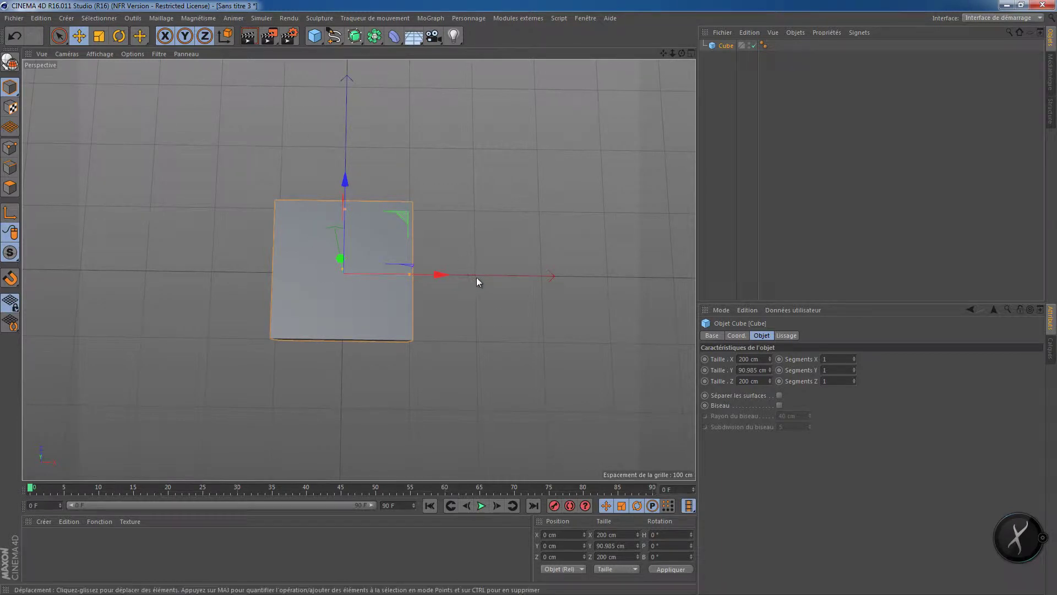
left_click_drag(343, 210, 406, 161)
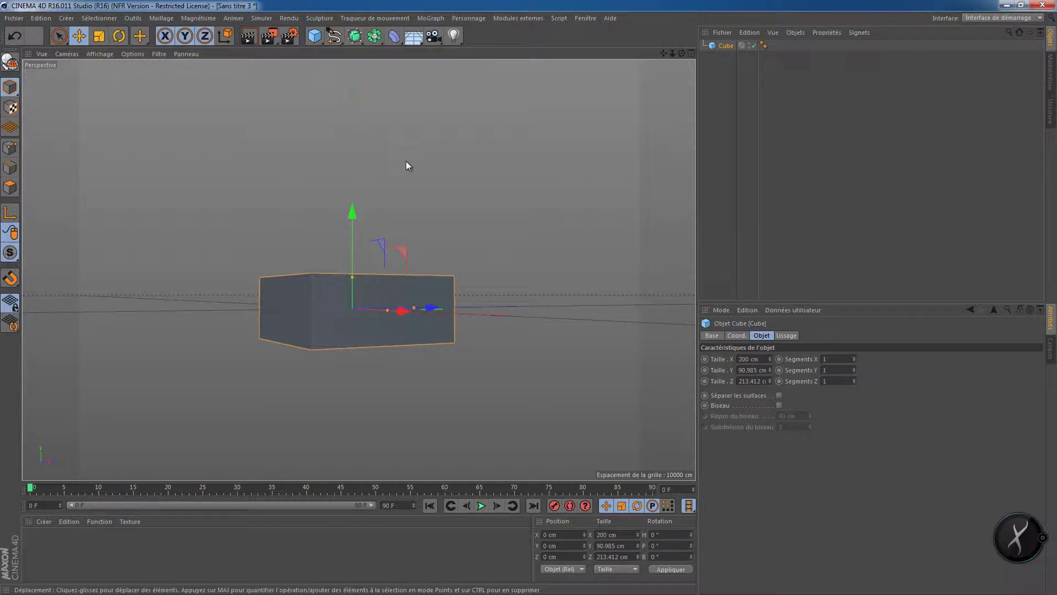
left_click_drag(410, 211, 413, 287, "alt")
scroll(413, 287, "up", 3)
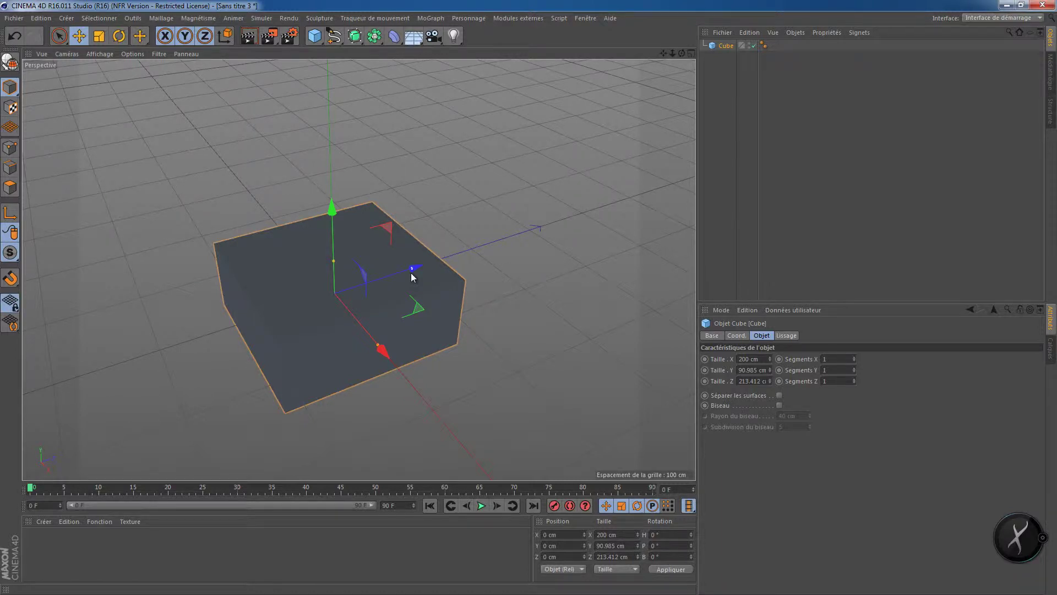
left_click_drag(411, 273, 480, 316, "alt")
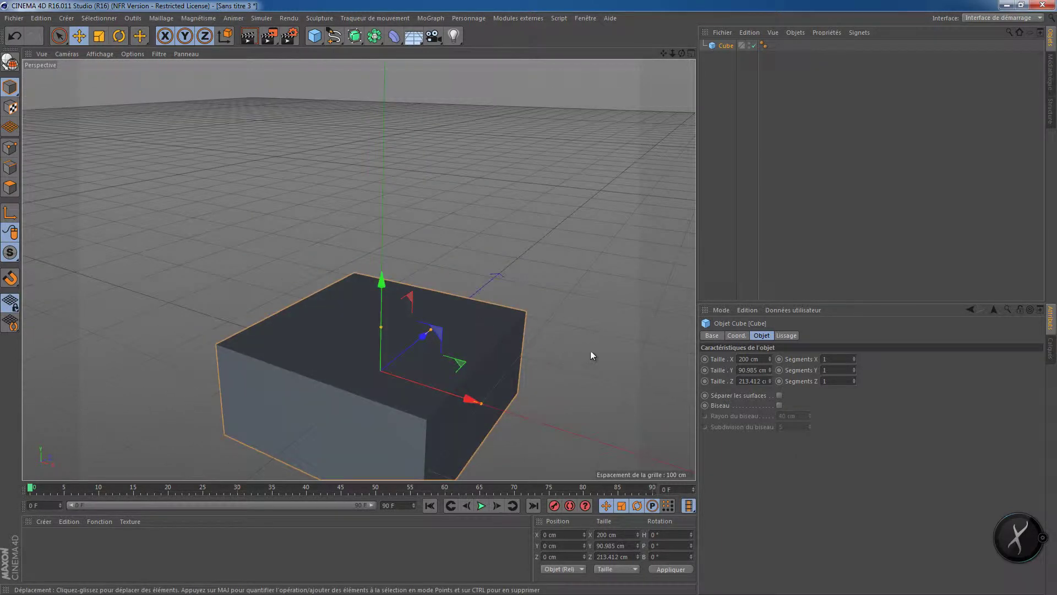
left_click_drag(619, 348, 562, 300, "alt")
left_click_drag(413, 334, 411, 345)
left_click_drag(498, 355, 677, 382, "alt")
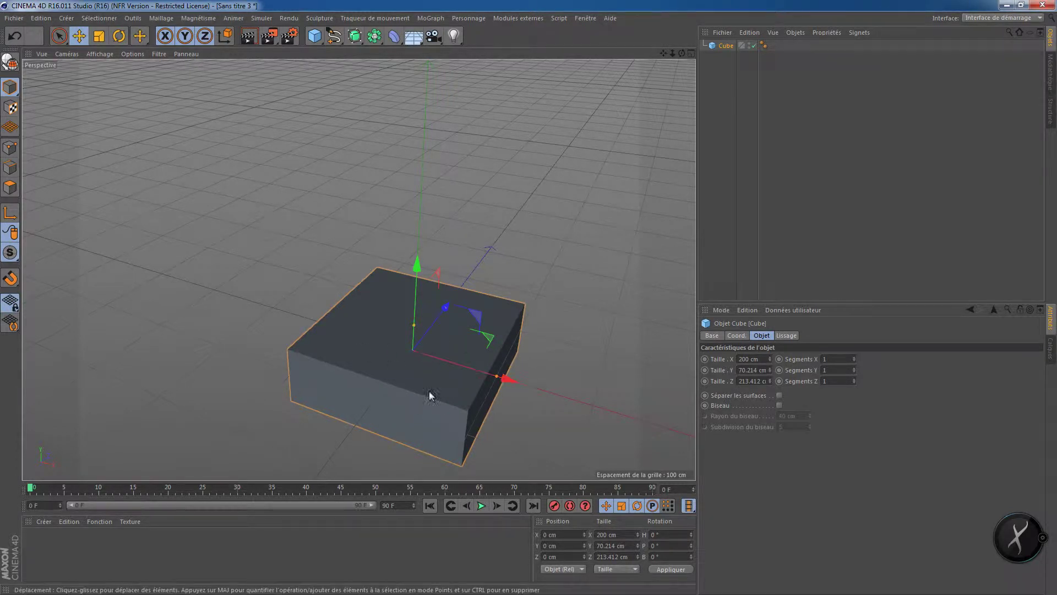
- Set the cube's segments to 3 in X, 2 in Y and 2 in Z
double_click(836, 359)
type("3")
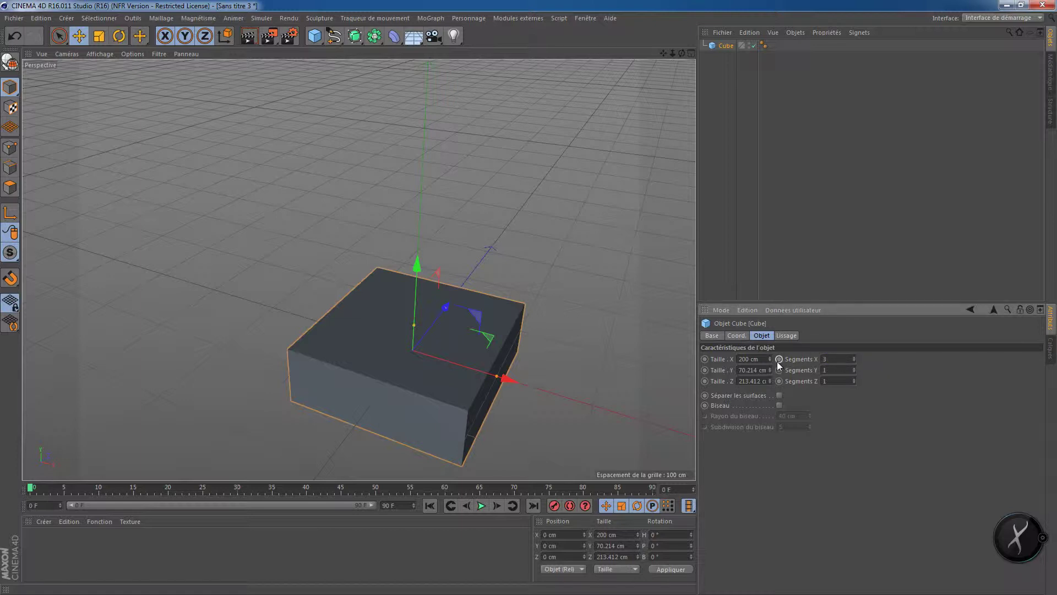
double_click(831, 370)
type("2")
double_click(835, 379)
type("2")
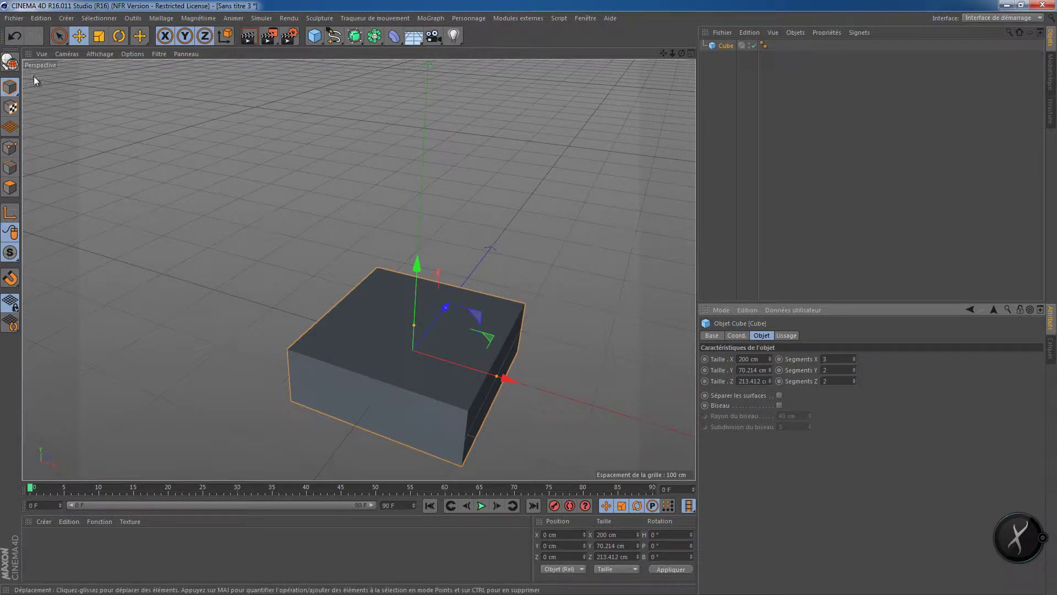
- Make the cube editable and switch to polygon mode
left_click(10, 62)
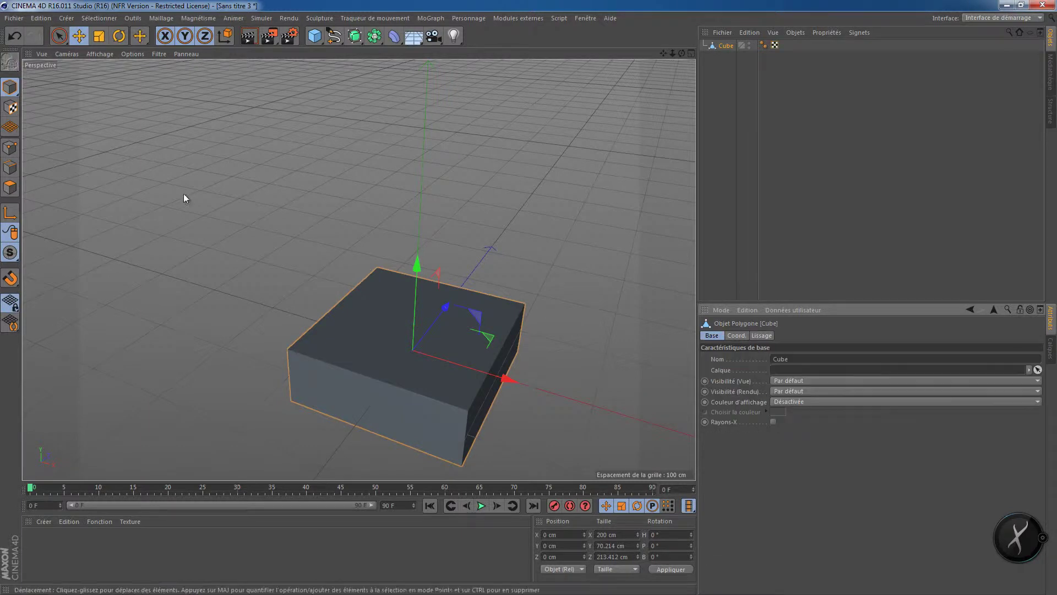
left_click(10, 187)
scroll(400, 355, "up", 2)
left_click_drag(400, 353, 460, 271, "alt")
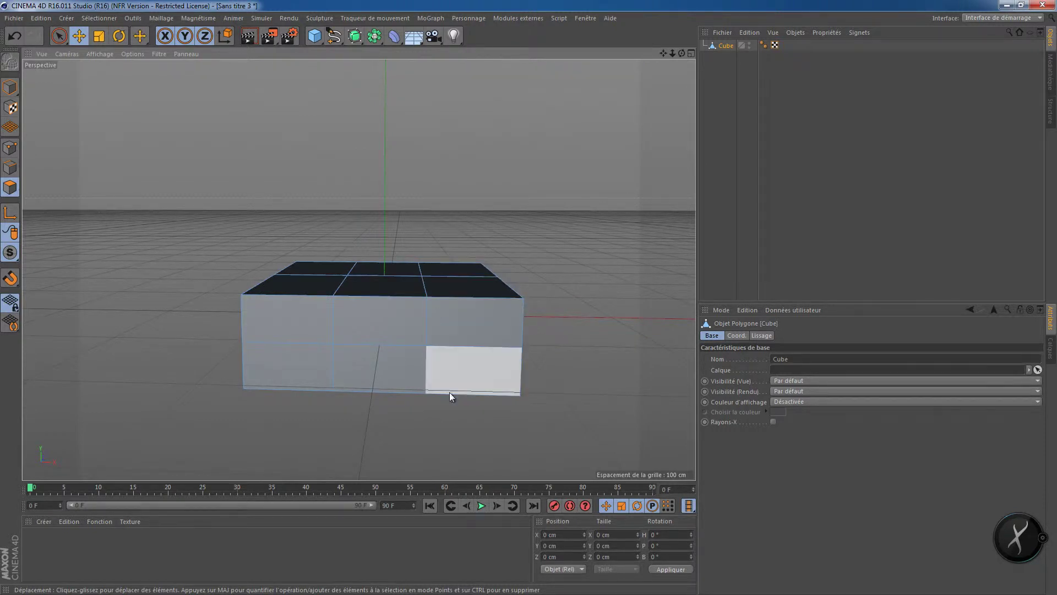
- With the Knife in loop (Boucle) mode, cut a lengthwise loop close beside each of the block's two lengthwise dividing edges
left_click(436, 316)
right_click(436, 316)
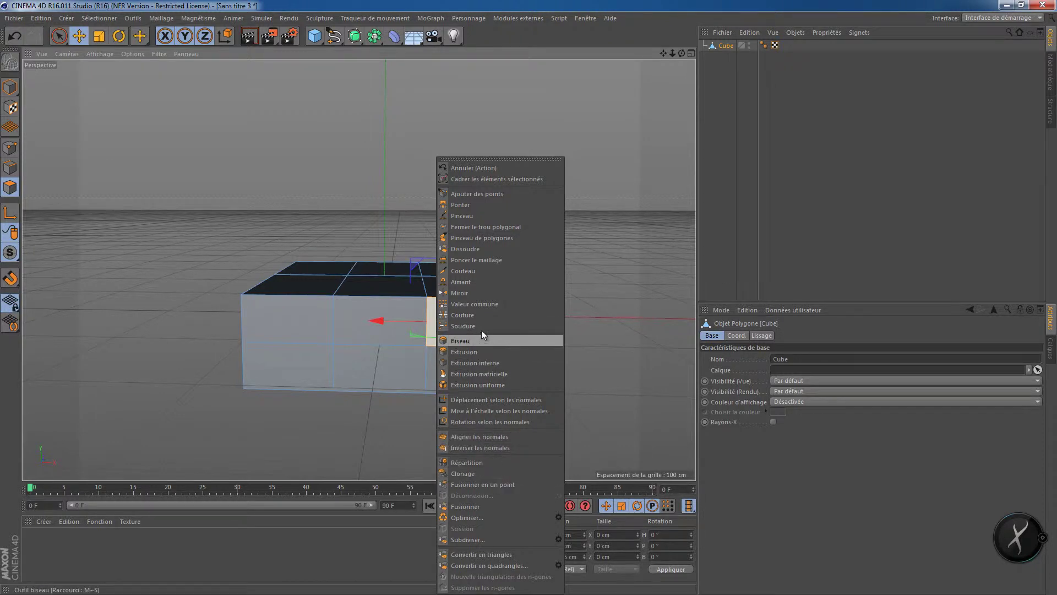
left_click(468, 271)
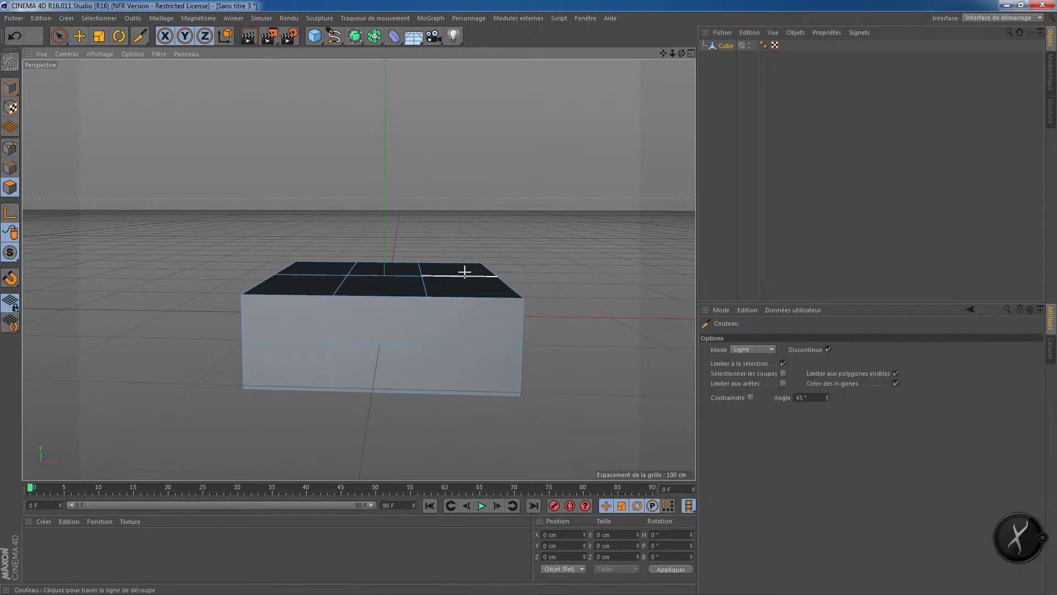
left_click(755, 350)
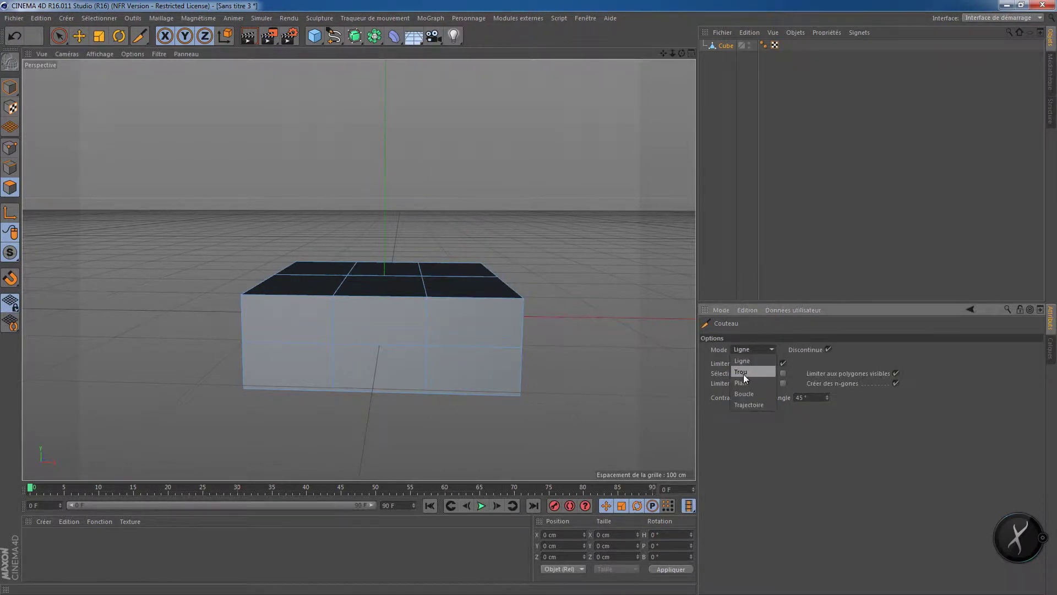
left_click(748, 397)
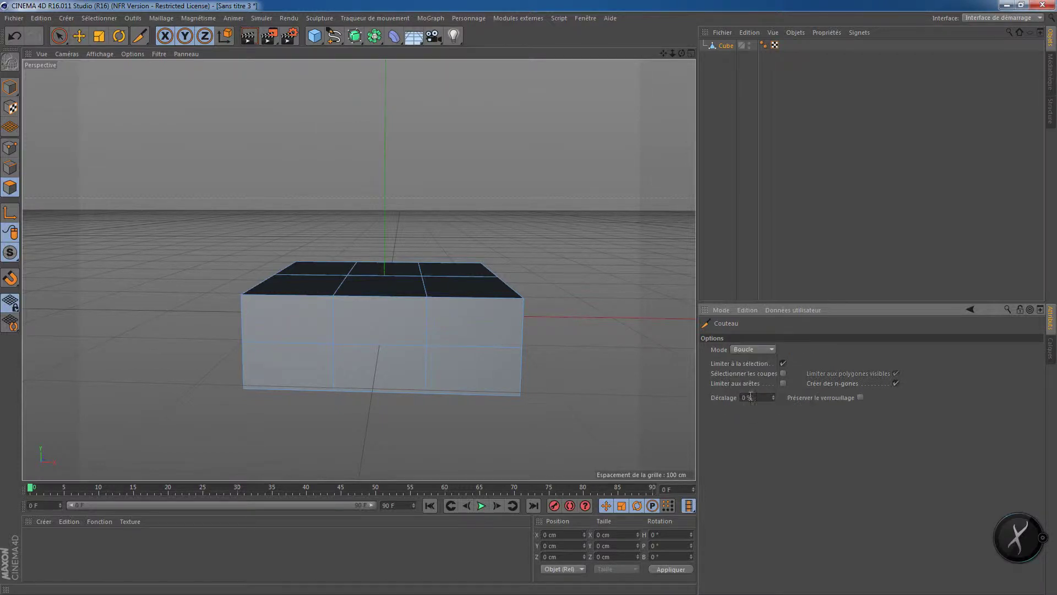
left_click(436, 295)
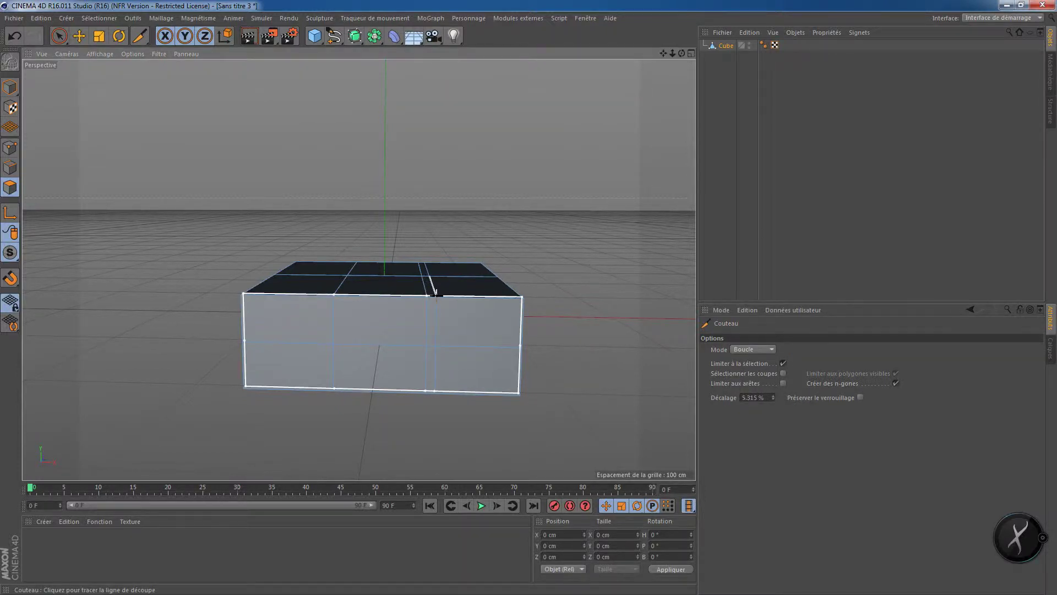
left_click(321, 290)
left_click_drag(386, 308, 402, 372, "alt")
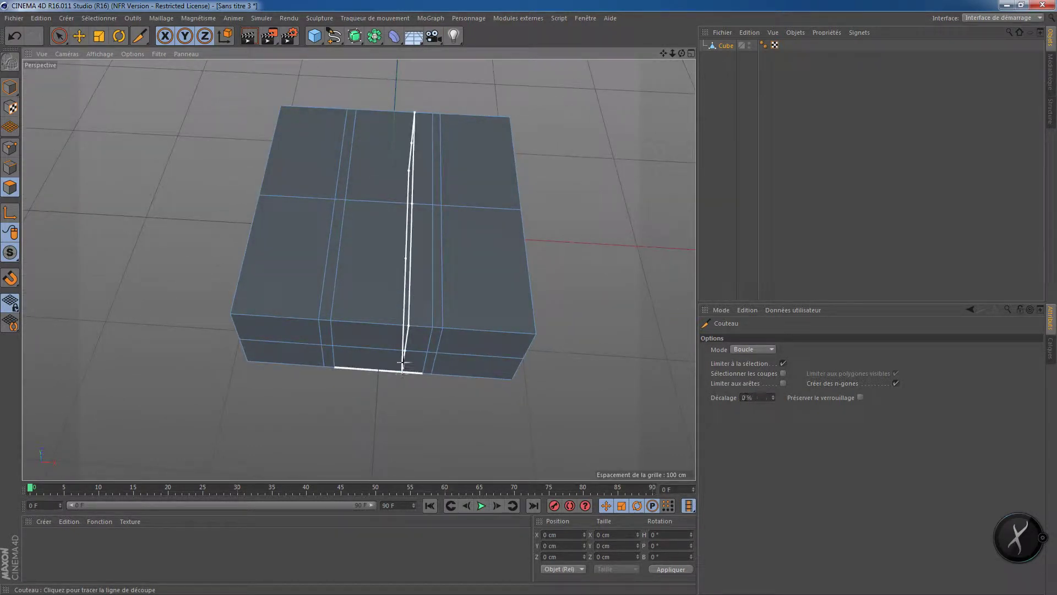
scroll(405, 364, "down", 2)
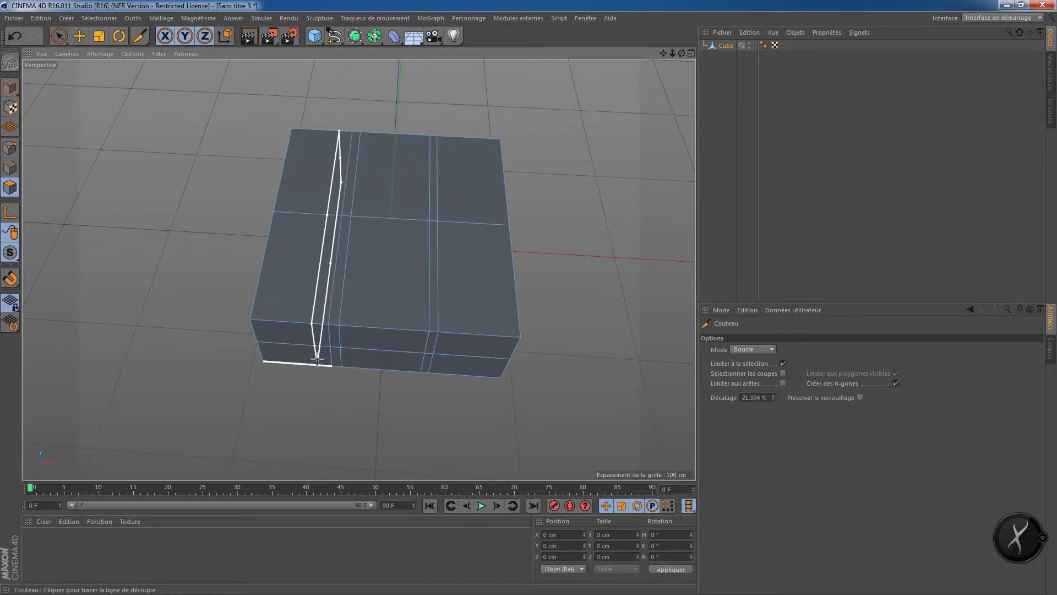
left_click(383, 330)
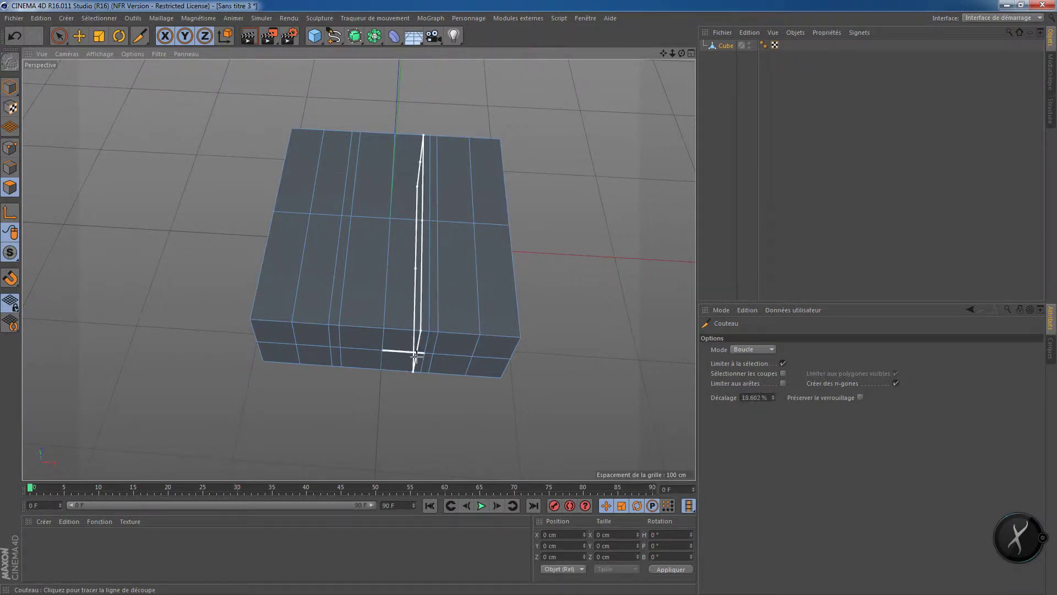
left_click_drag(416, 354, 428, 334, "alt")
scroll(427, 333, "up", 3)
scroll(415, 353, "up", 2)
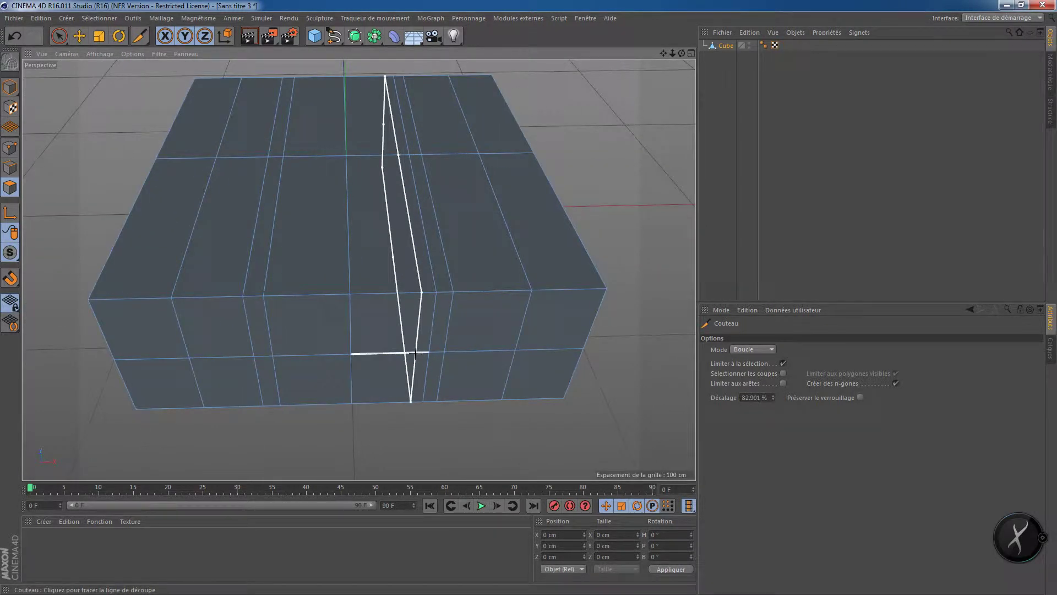
key("ctrl+z")
key("ctrl+z")
key("ctrl+z")
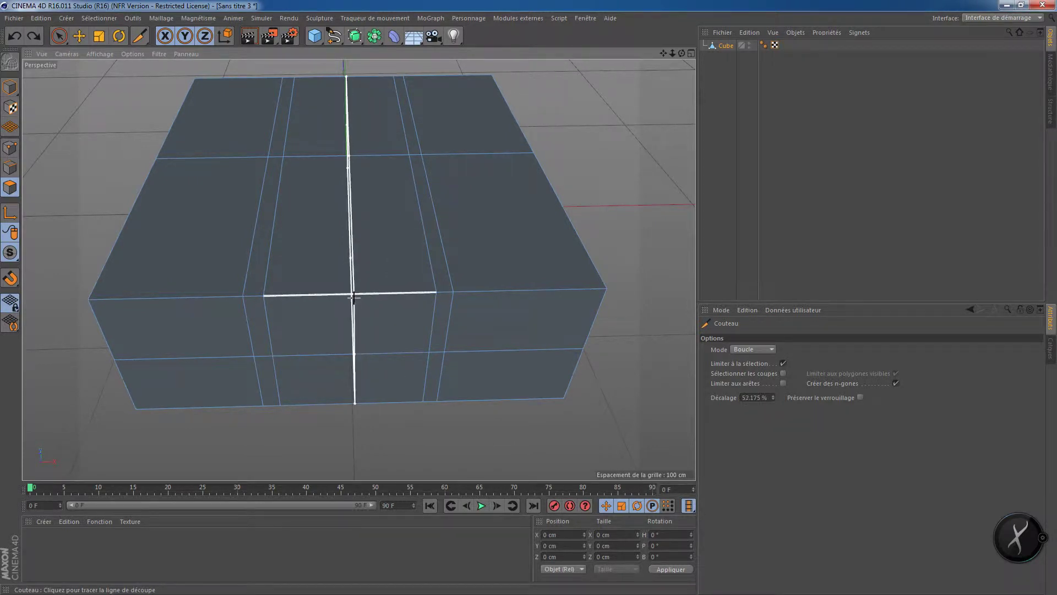
- Cut lengthwise loops through the middle of each of the block's three wide sections
left_click(354, 297)
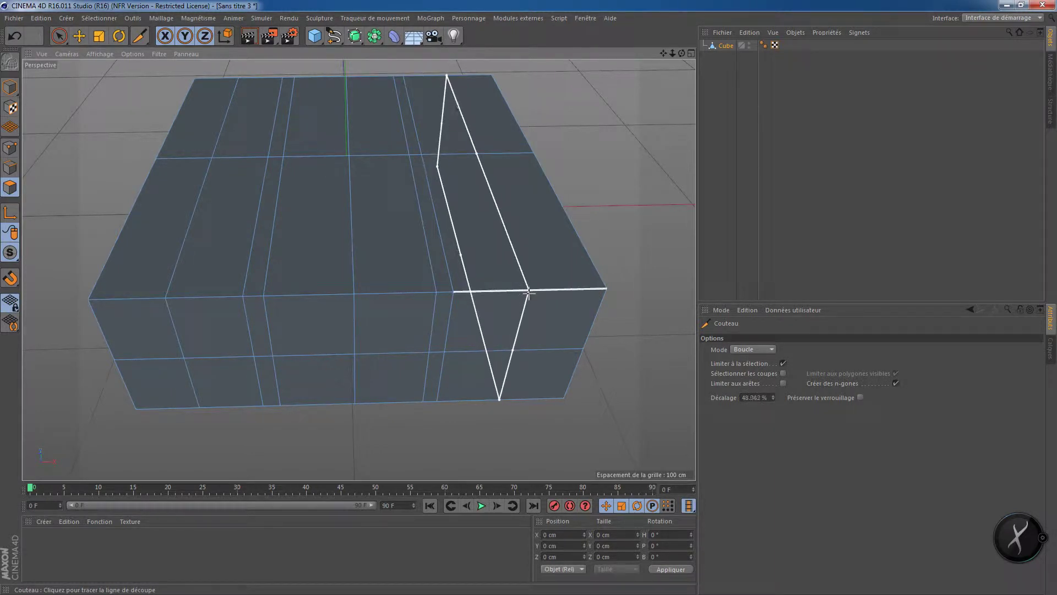
left_click(529, 294)
scroll(530, 295, "down", 3)
left_click_drag(552, 333, 550, 334, "alt")
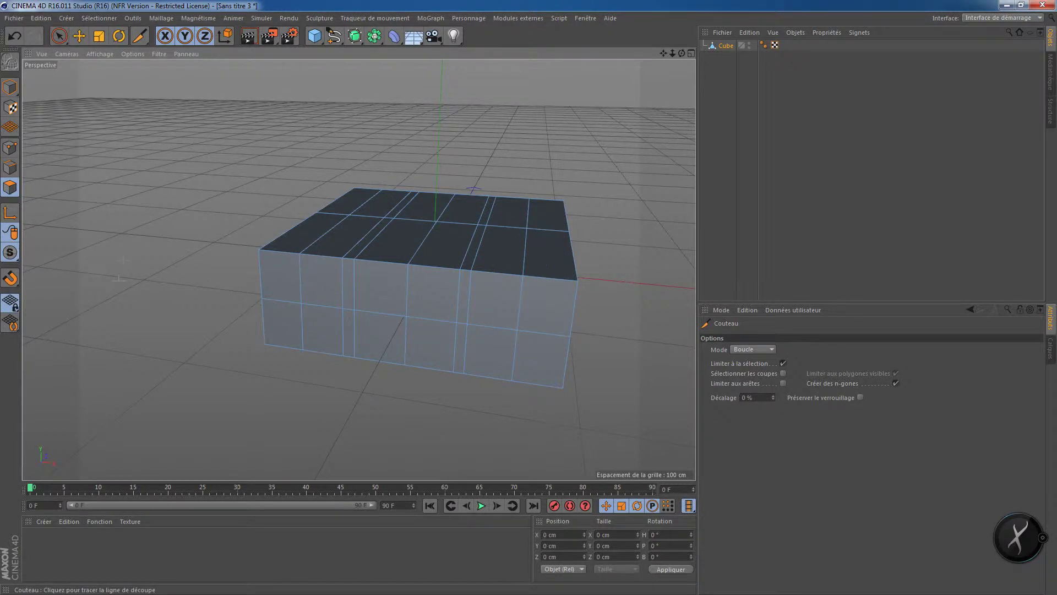
- Select the front-face polygons of the three wide sections, leaving the two narrow strips between them unselected
left_click(10, 188)
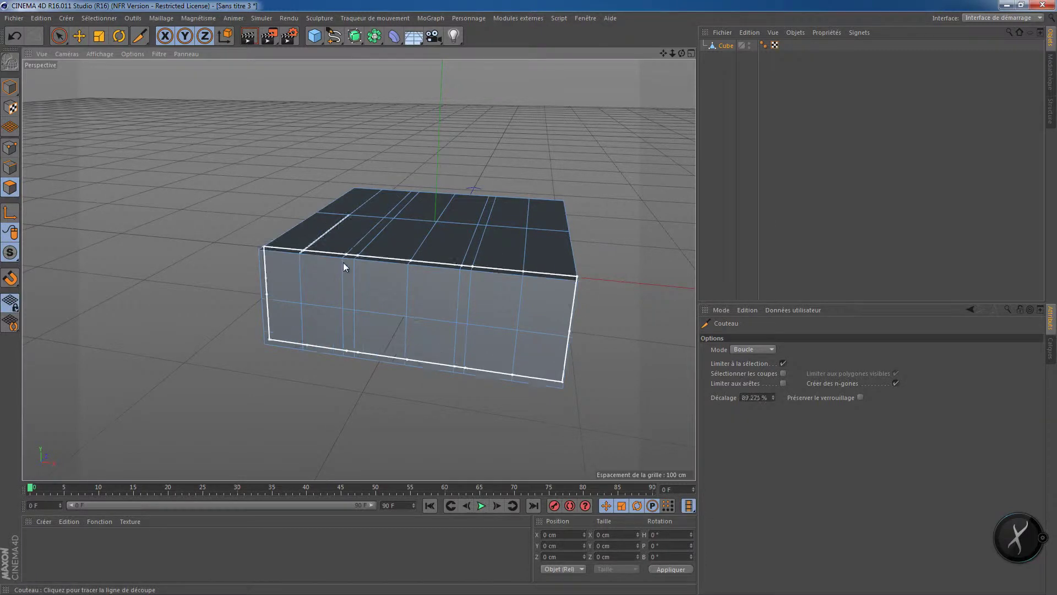
key("space")
left_click(486, 298)
left_click_drag(528, 309, 523, 332)
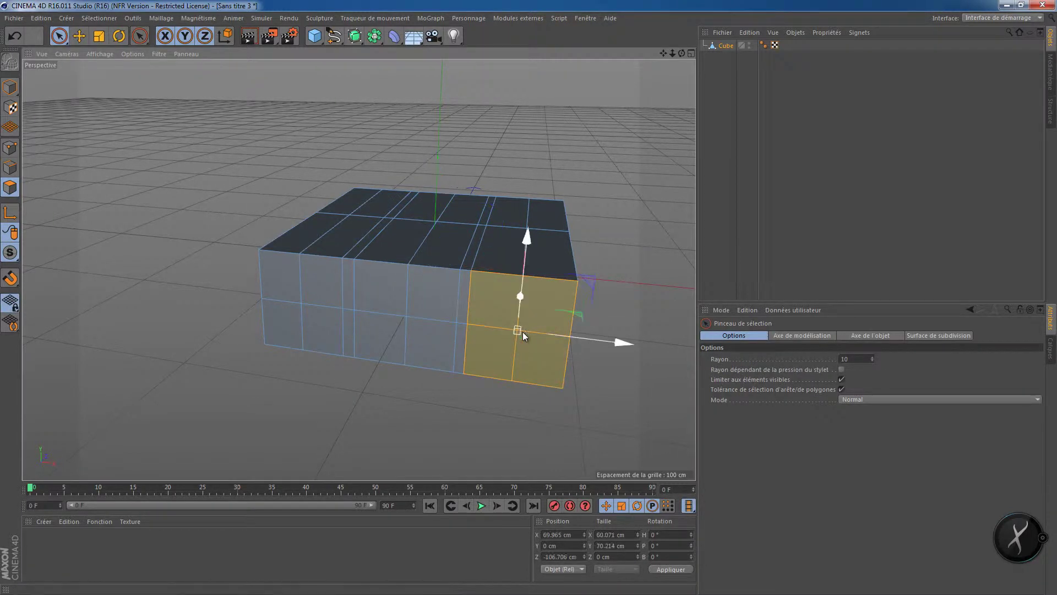
mouse_move(426, 308)
left_mouse_down("shift")
mouse_move(404, 301)
mouse_move(411, 316)
left_mouse_up("shift")
left_click_drag(315, 287, 298, 311, "shift")
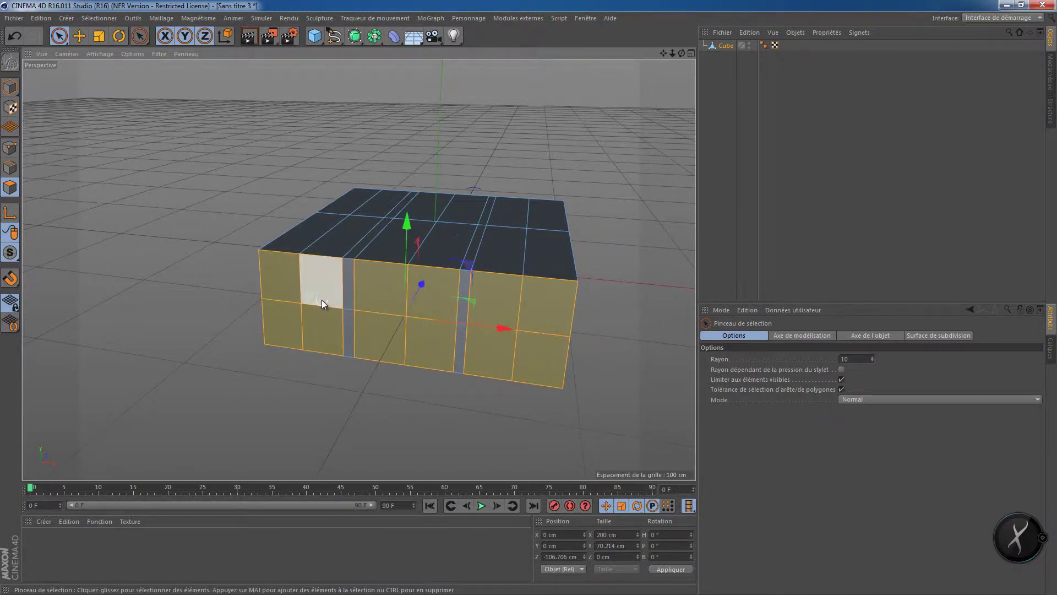
- Extrude the selected front faces three times in succession, by about 73 cm, 72 cm and 65 cm
scroll(321, 300, "down", 3)
left_click_drag(398, 309, 417, 292, "alt")
right_click(430, 245)
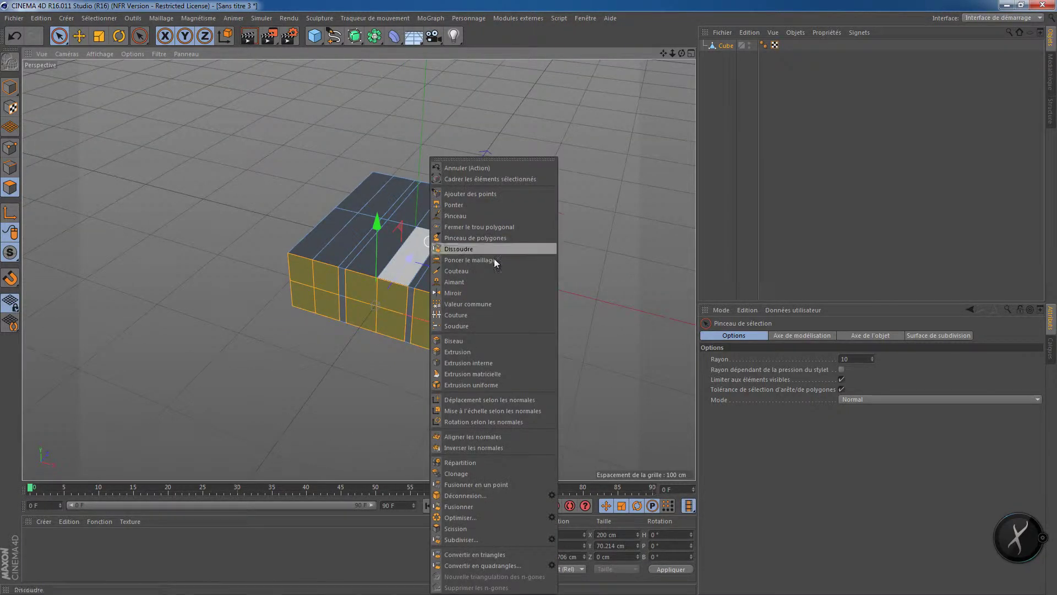
left_click(462, 352)
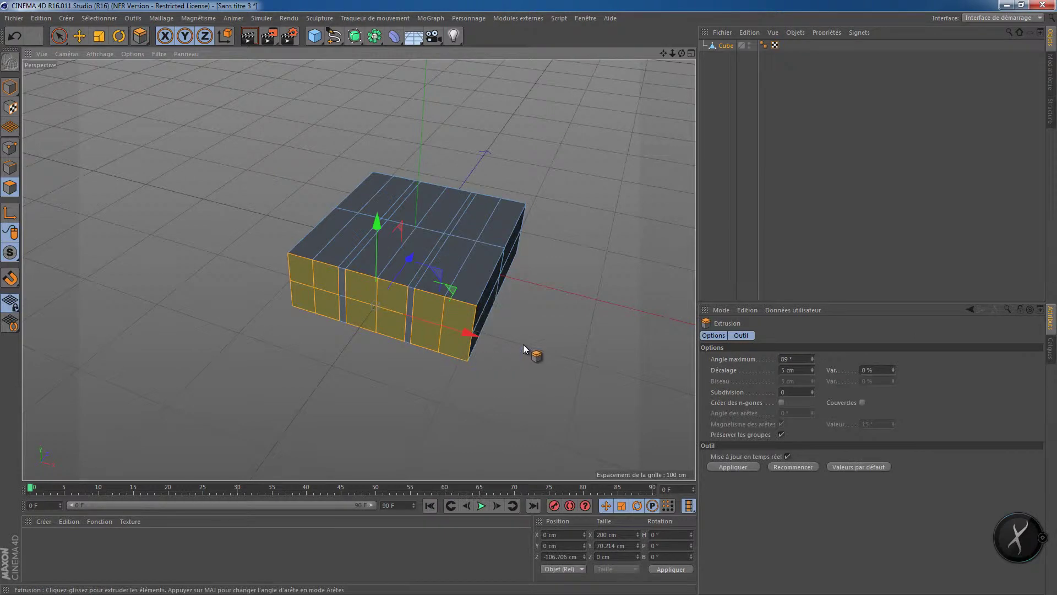
left_click_drag(523, 345, 450, 392)
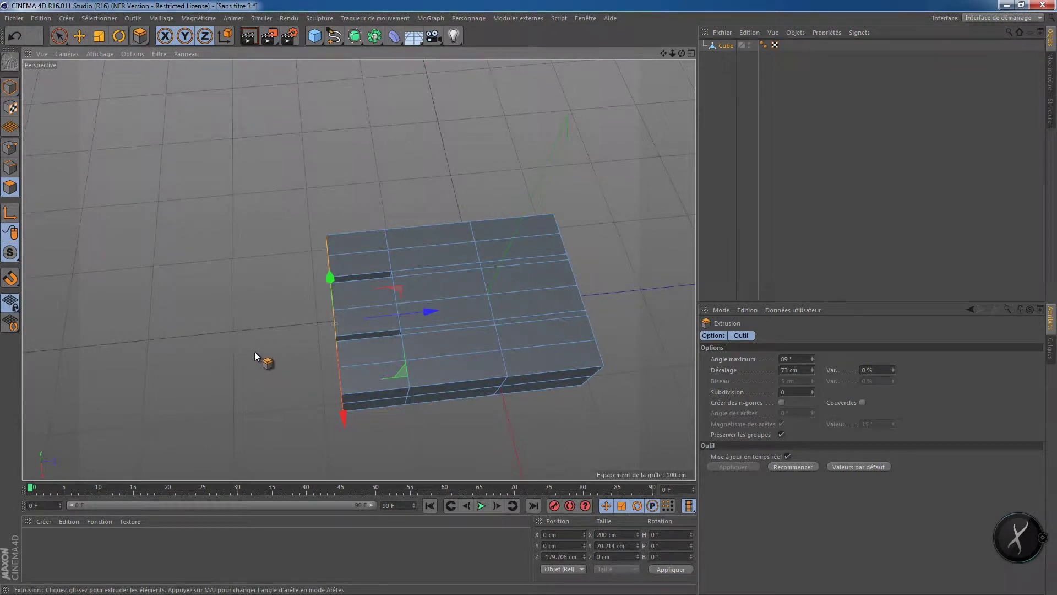
left_click_drag(239, 351, 527, 298)
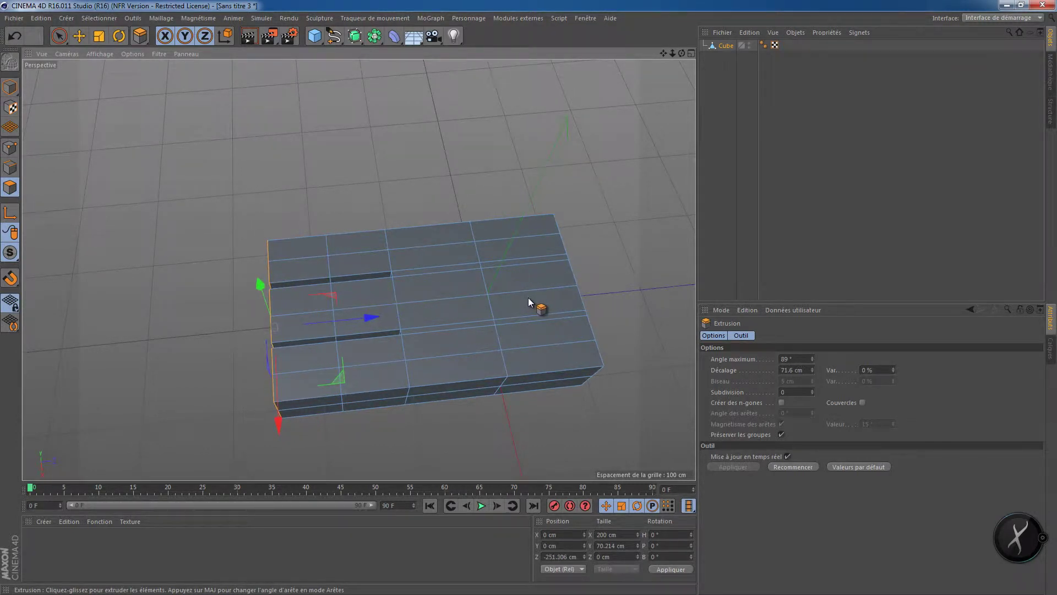
left_click_drag(170, 352, 530, 297)
- With the Knife in loop mode, cut a crosswise loop about midway through the palm section opposite the fingers
left_click_drag(122, 368, 370, 354, "alt")
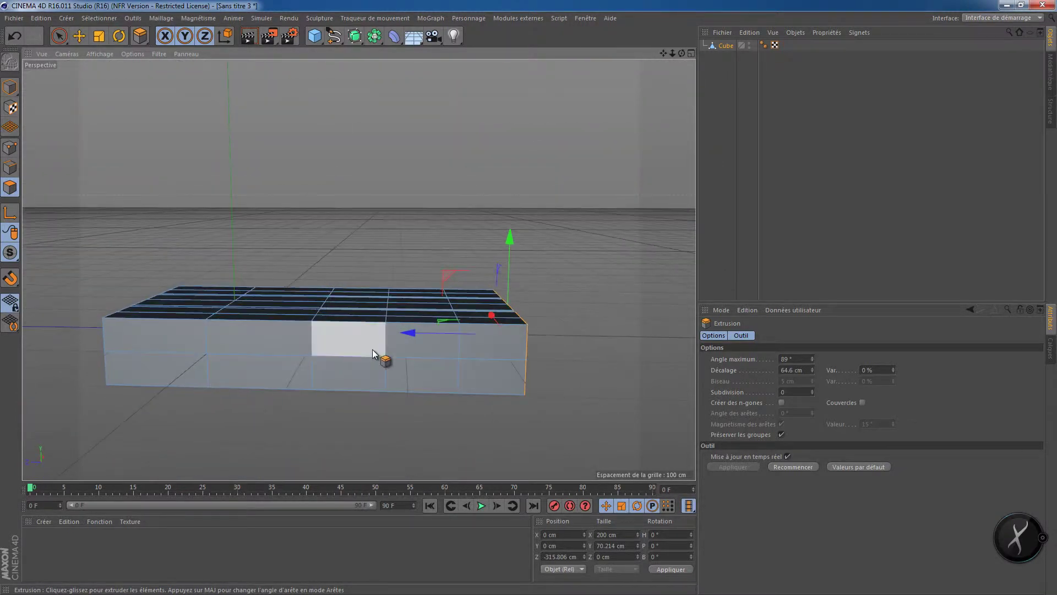
key("9")
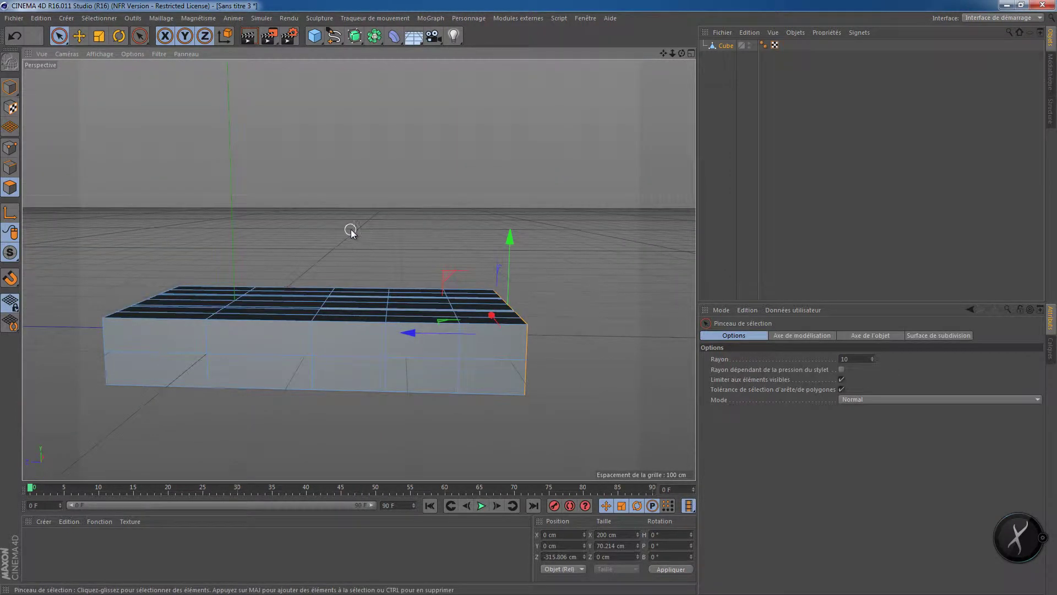
mouse_move(334, 235)
left_mouse_down("alt")
mouse_move(316, 196)
mouse_move(328, 127)
mouse_move(336, 248)
left_mouse_up("alt")
left_click_drag(323, 303, 323, 311, "alt")
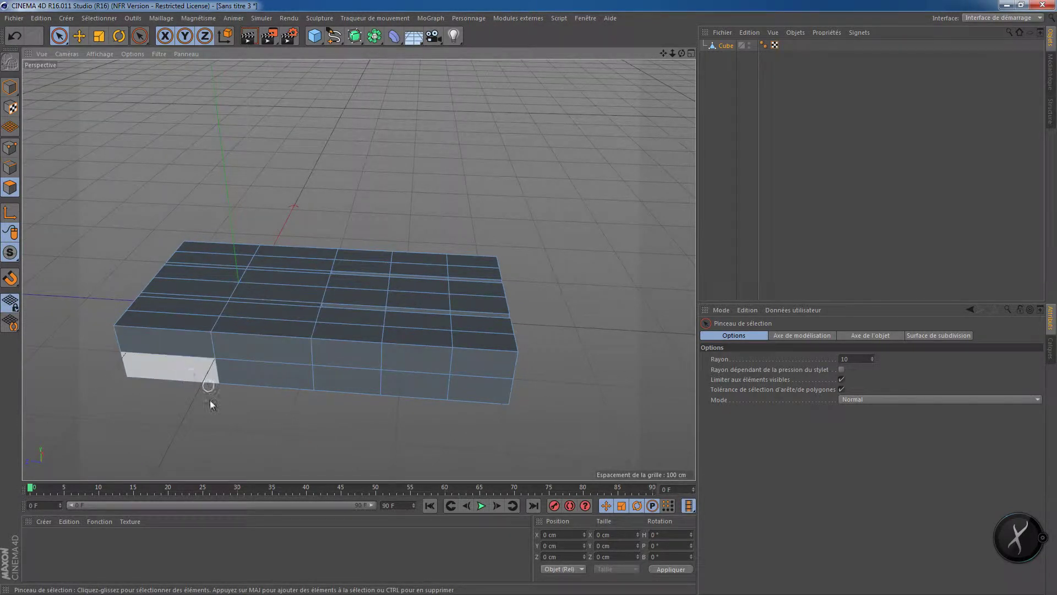
left_click_drag(207, 402, 301, 331, "alt")
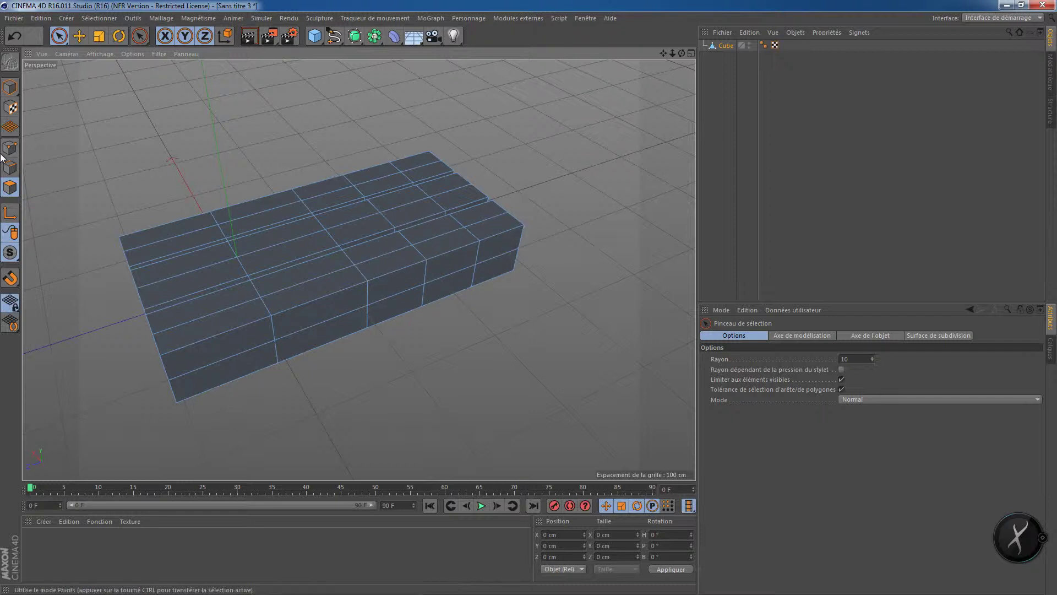
right_click(216, 271)
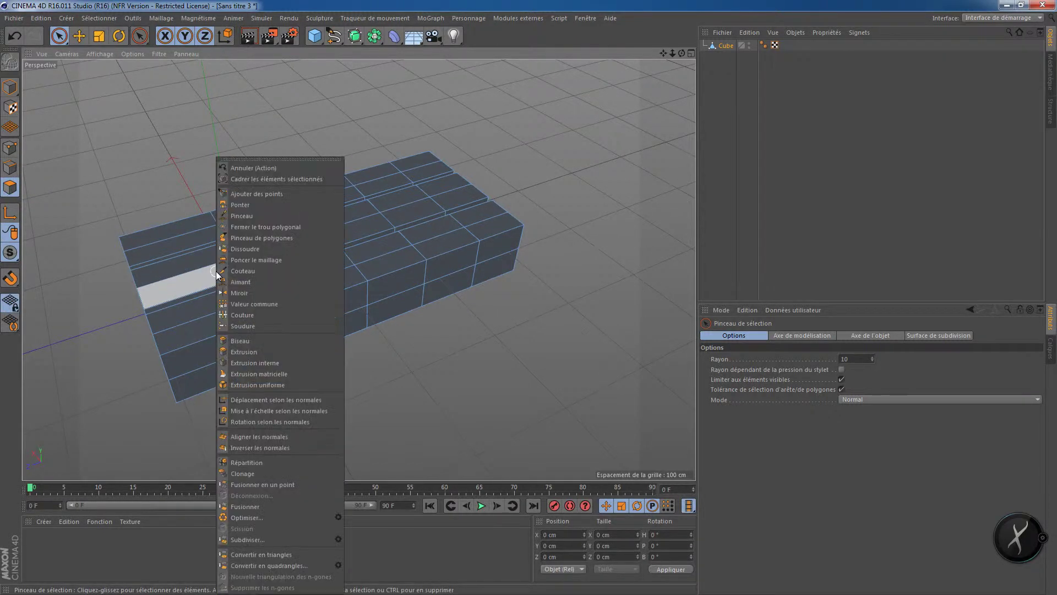
left_click(225, 273)
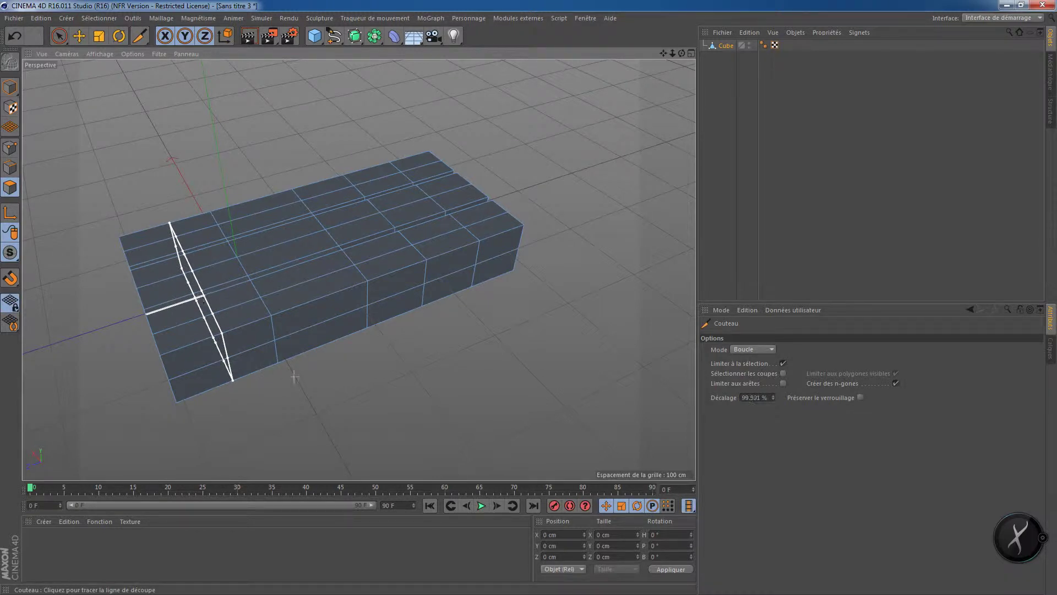
- Select the four side faces of the palm's end section and extrude them outward by about 58 cm to start a thumb
key("9")
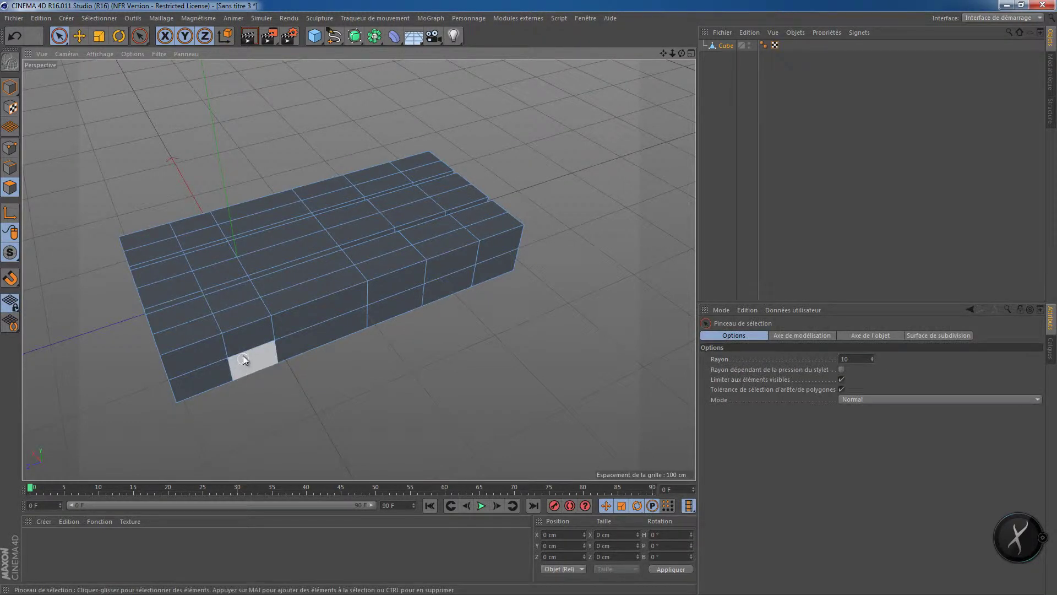
mouse_move(243, 355)
left_mouse_down()
mouse_move(223, 359)
mouse_move(237, 374)
left_mouse_up()
mouse_move(299, 406)
left_mouse_down("alt")
mouse_move(351, 412)
mouse_move(395, 290)
mouse_move(419, 352)
mouse_move(388, 328)
left_mouse_up("alt")
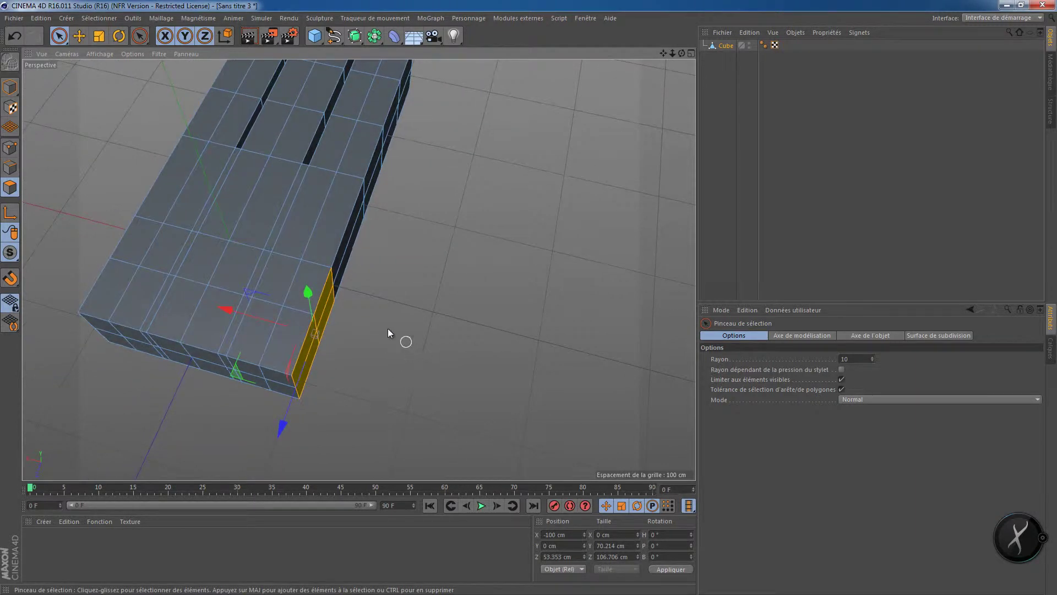
right_click(294, 278)
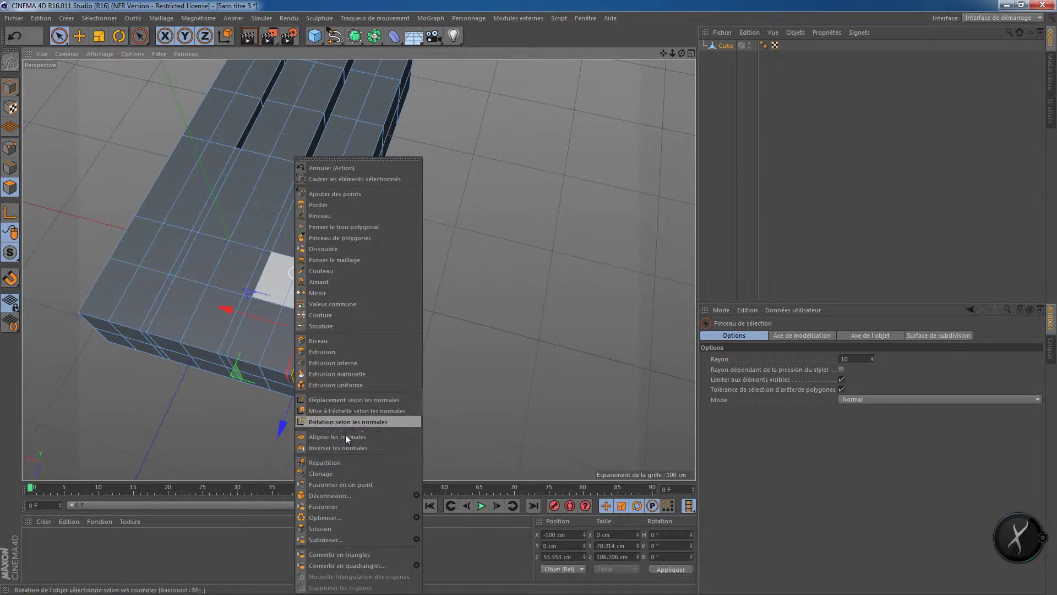
left_click(328, 355)
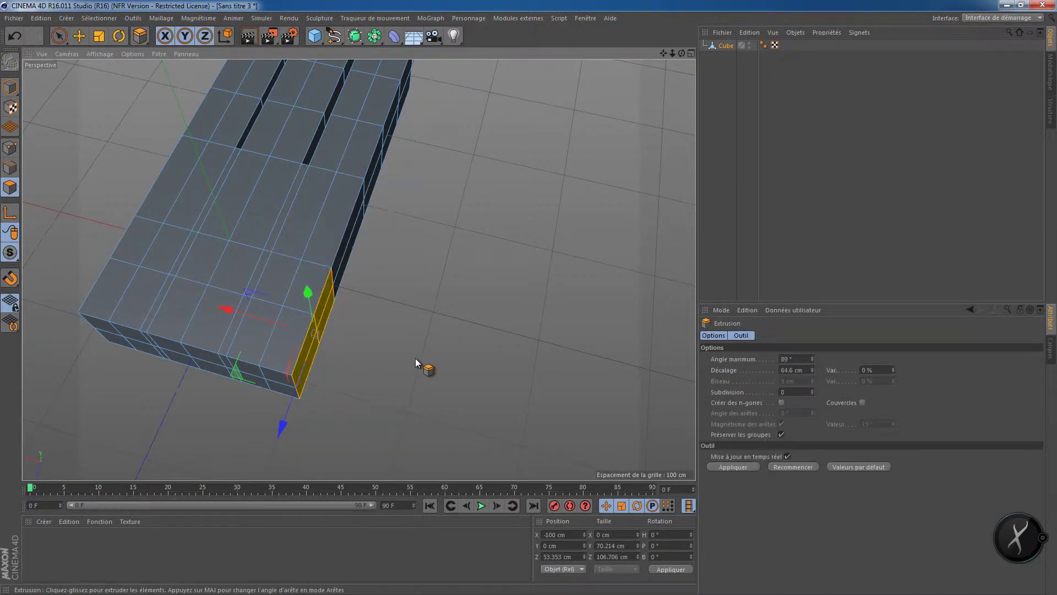
left_click_drag(415, 358, 396, 287)
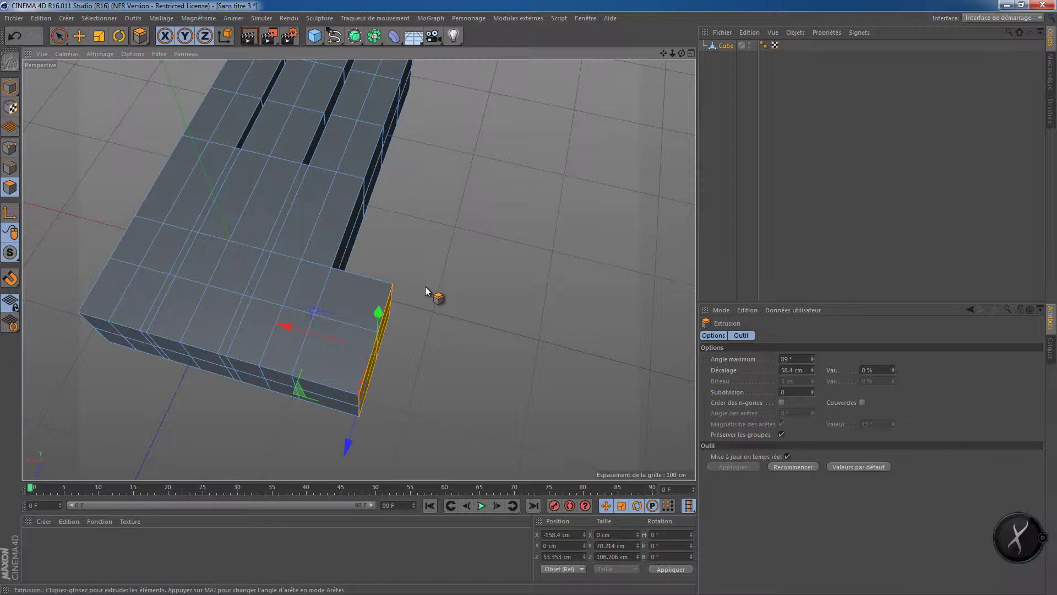
- Scale the thumb's end faces to about 60 cm along Z and extrude them outward by about 69 cm
key("t")
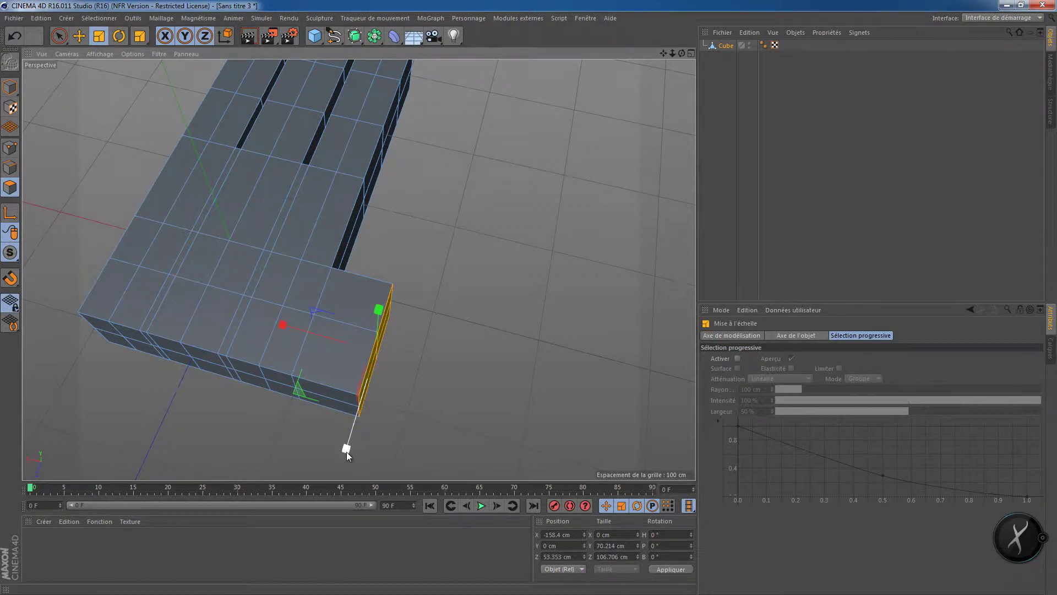
left_click_drag(345, 452, 360, 403)
left_click_drag(456, 383, 510, 422, "alt")
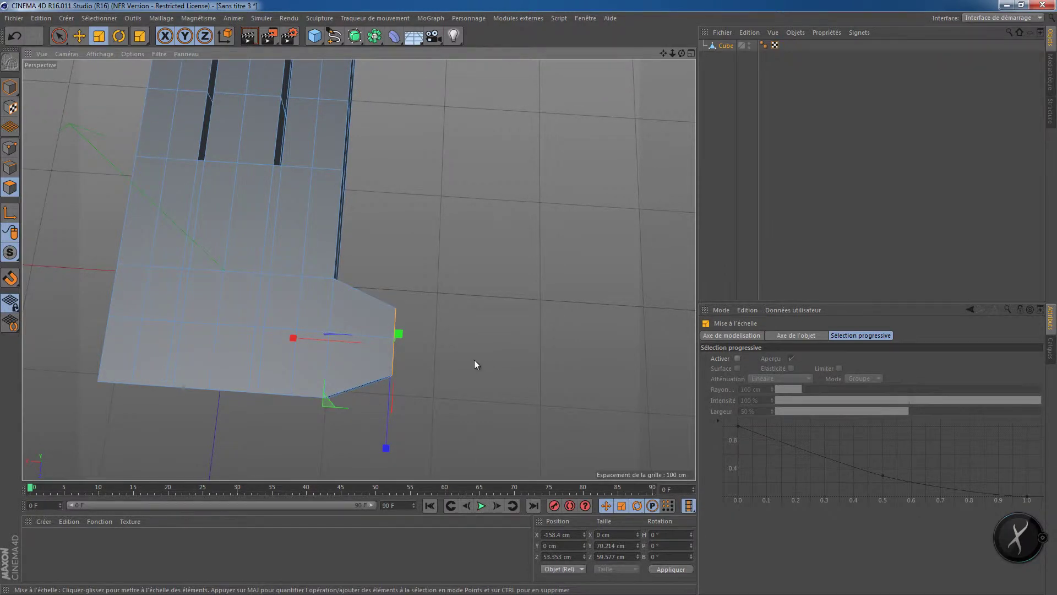
right_click(339, 314)
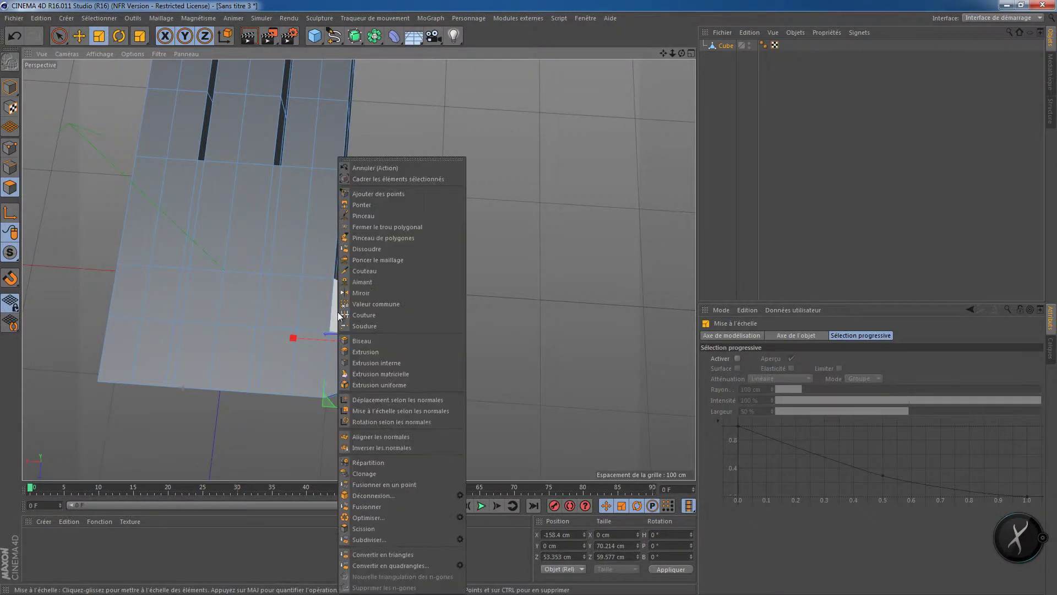
left_click(375, 351)
left_click_drag(380, 354, 426, 361)
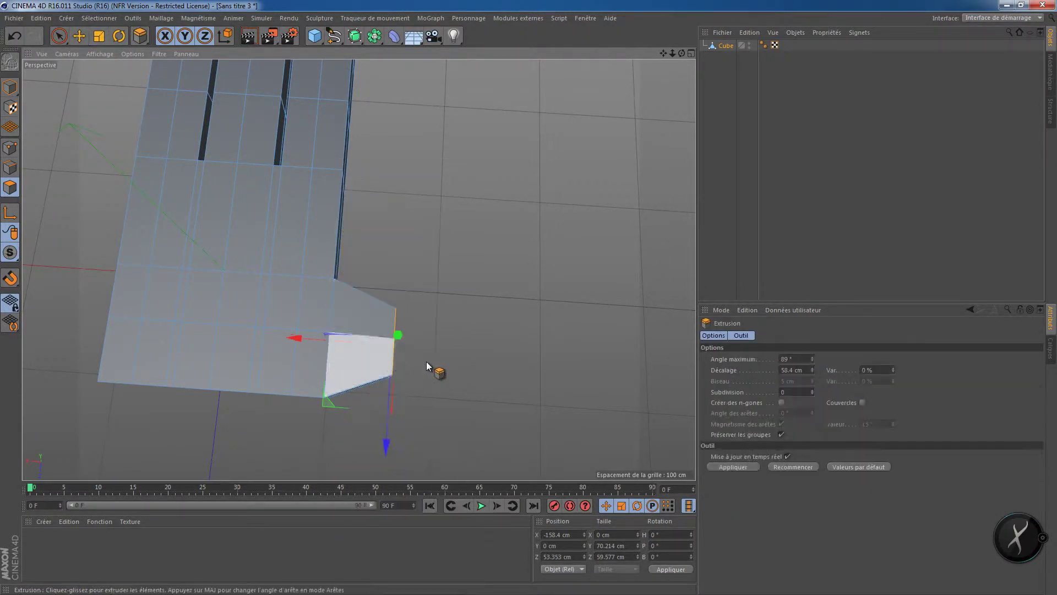
left_click_drag(528, 298, 530, 298)
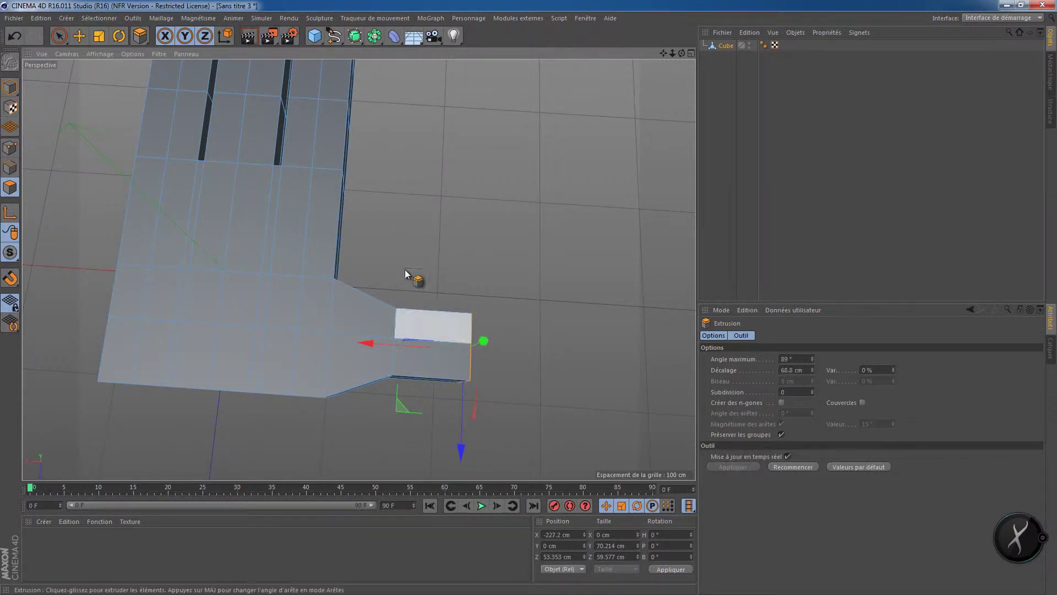
- On the palm's end face, weld the three point pairs of the narrow strip farther from the thumb onto its inner points
left_click_drag(404, 269, 337, 244, "alt")
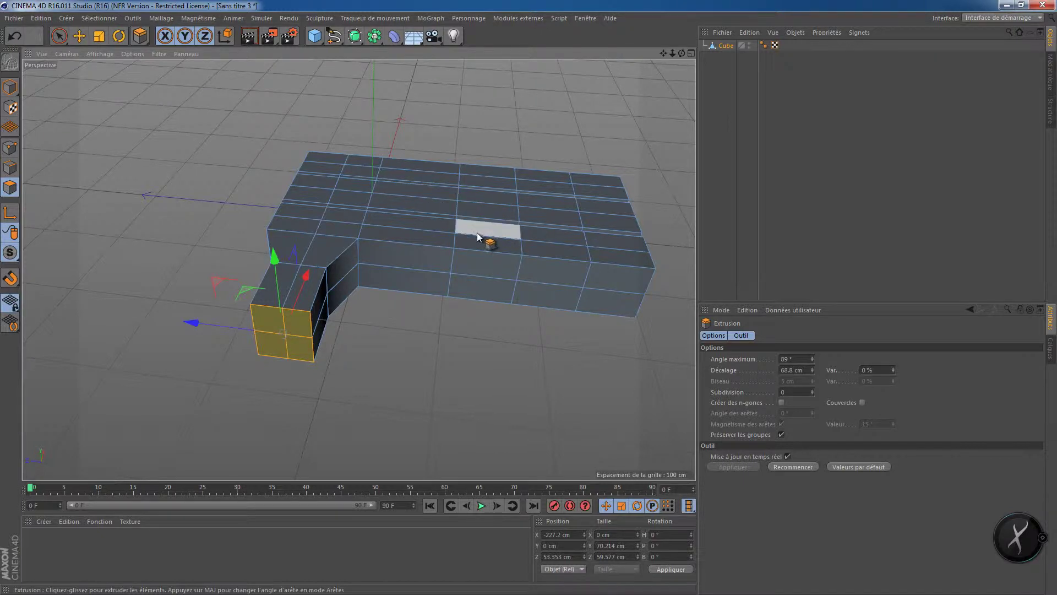
left_click_drag(452, 315, 503, 298, "alt")
left_click_drag(422, 318, 408, 340, "alt")
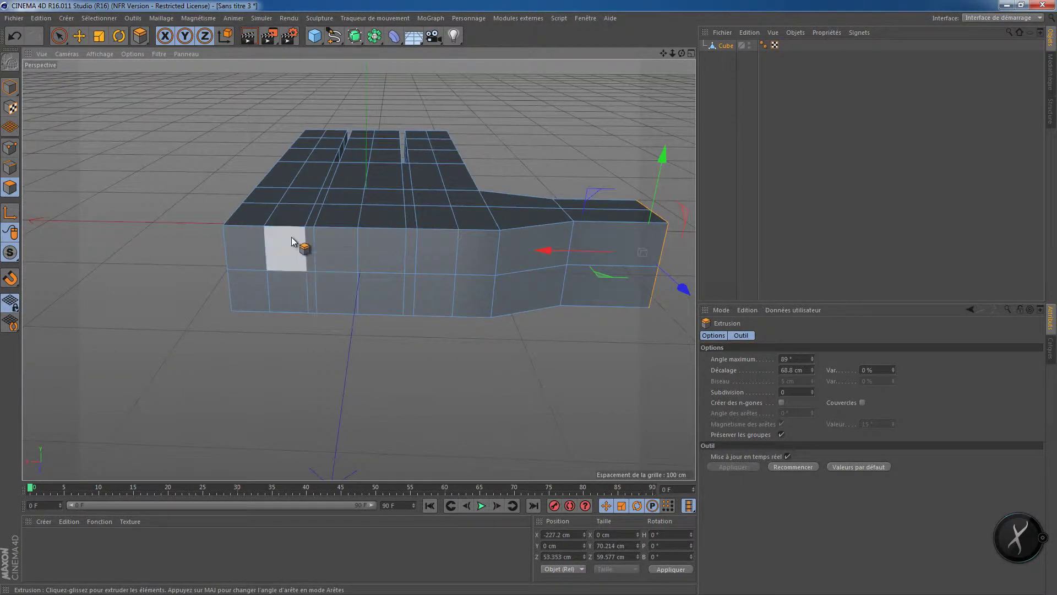
scroll(302, 292, "up", 3)
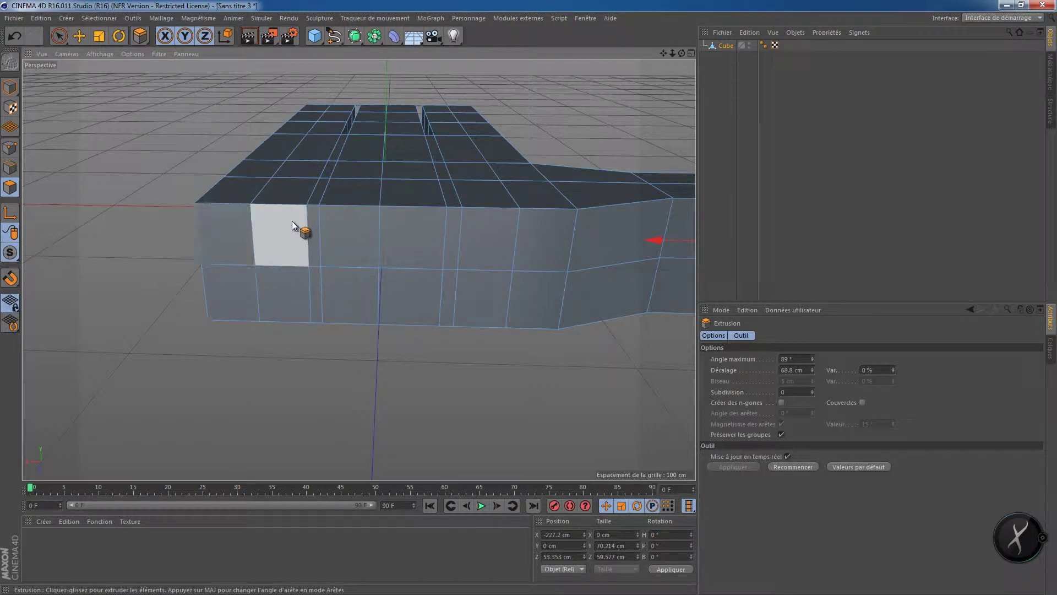
left_click(9, 149)
scroll(367, 256, "up", 4)
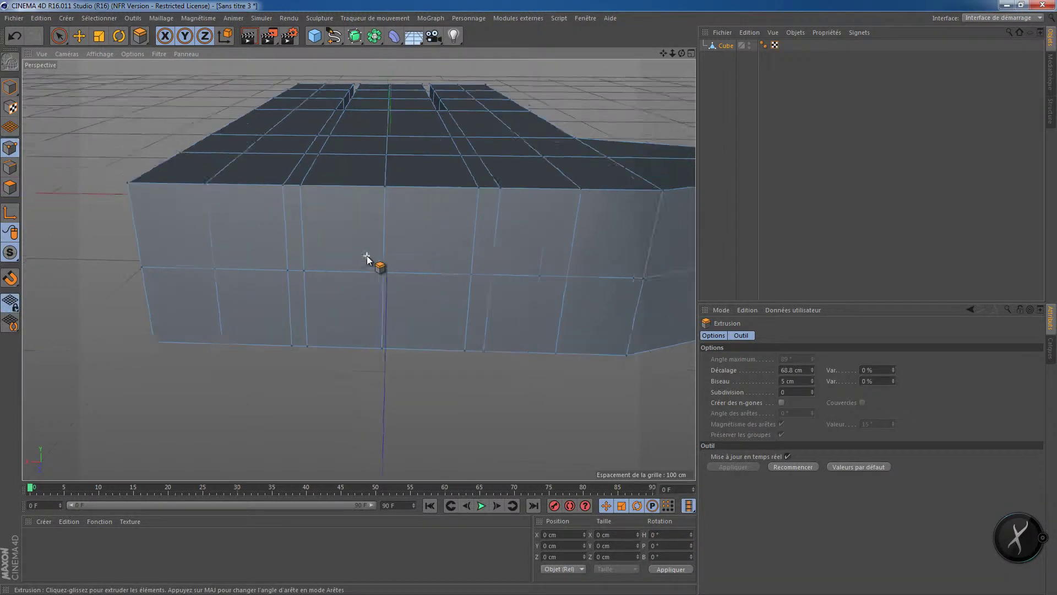
key("space")
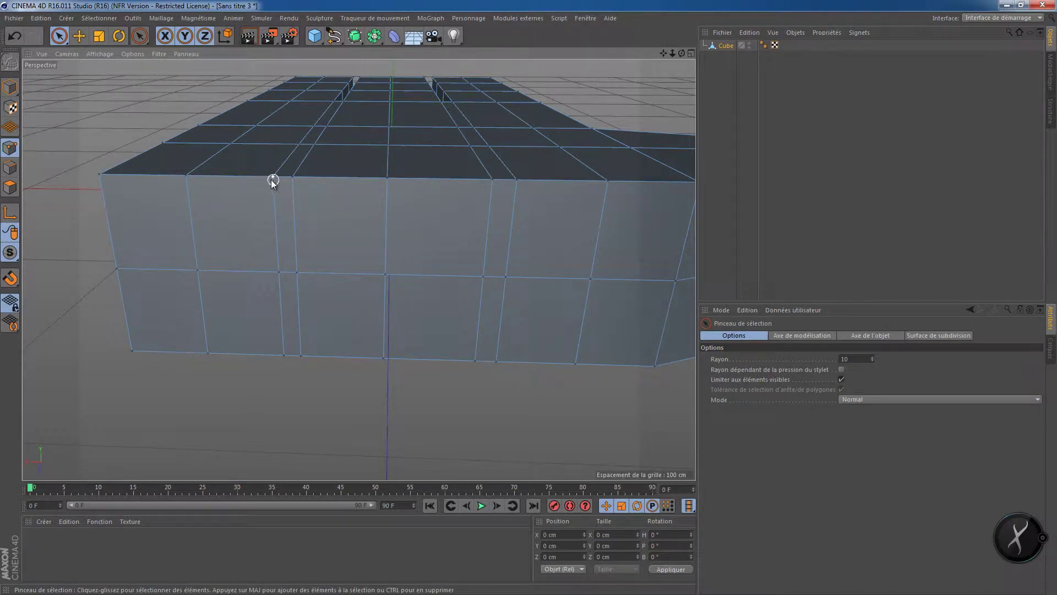
right_click(296, 178)
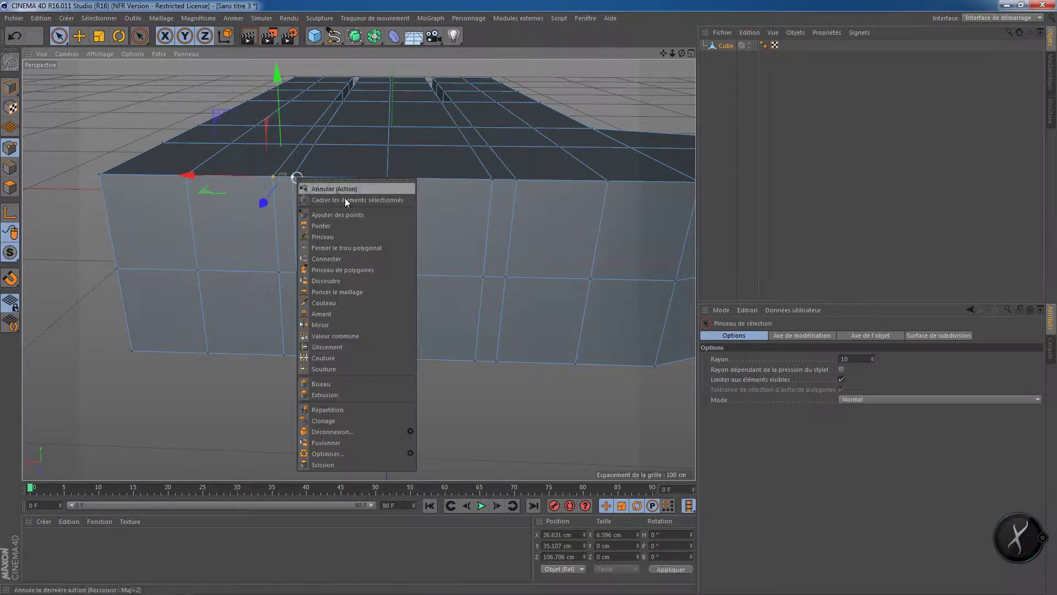
left_click(338, 368)
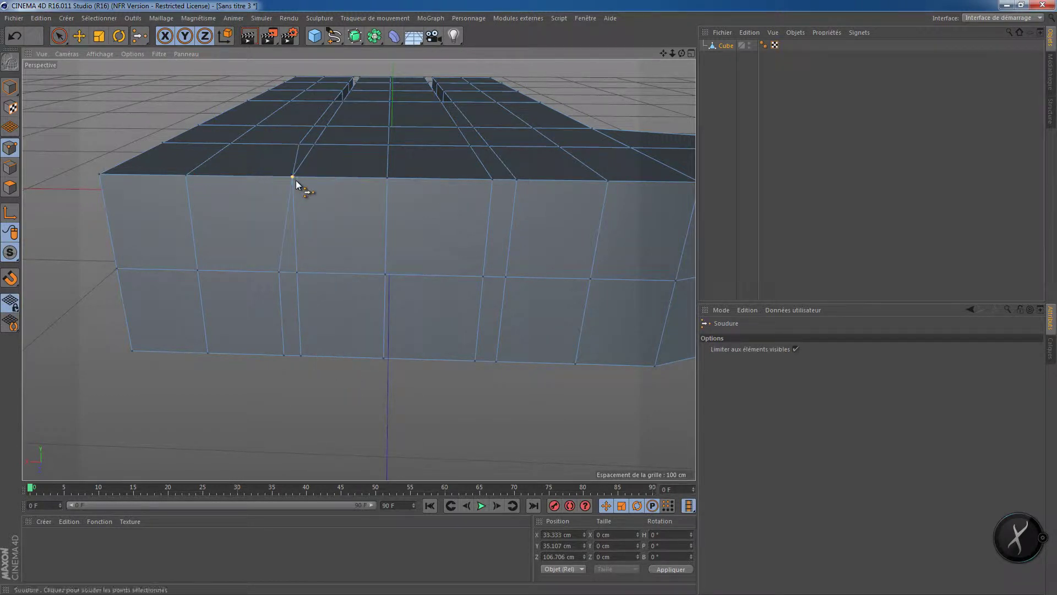
key("space")
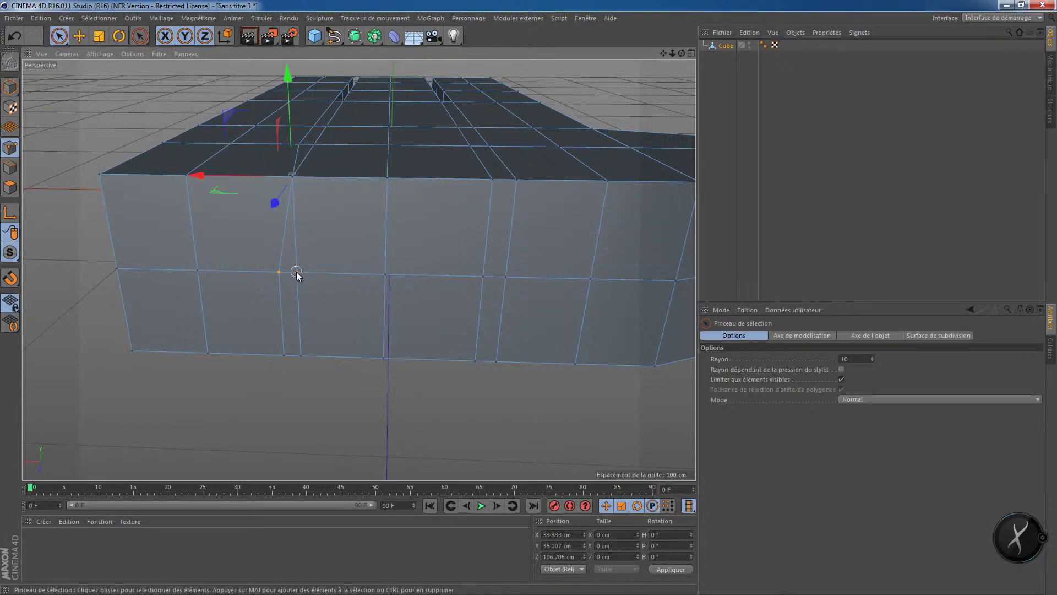
key("space")
left_click(296, 273)
key("space")
left_click_drag(278, 358, 300, 358)
key("space")
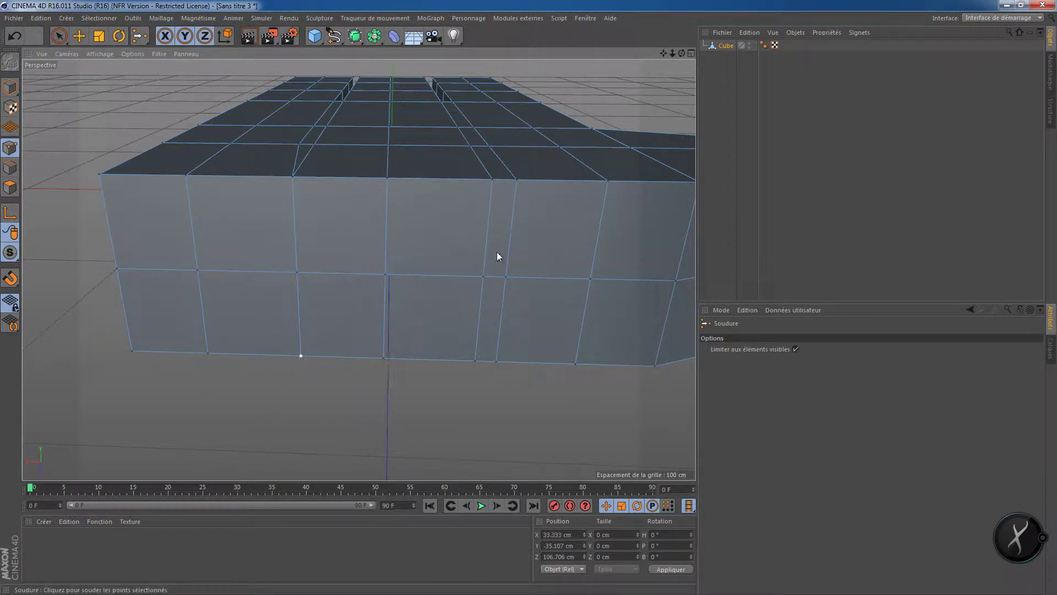
- Weld the three point pairs of the narrow strip nearer the thumb onto its inner points on the palm's end face
key("space")
left_click_drag(504, 184, 494, 183)
key("space")
left_click(494, 183)
key("space")
left_click_drag(485, 276, 505, 277)
key("space")
left_click(484, 280)
key("space")
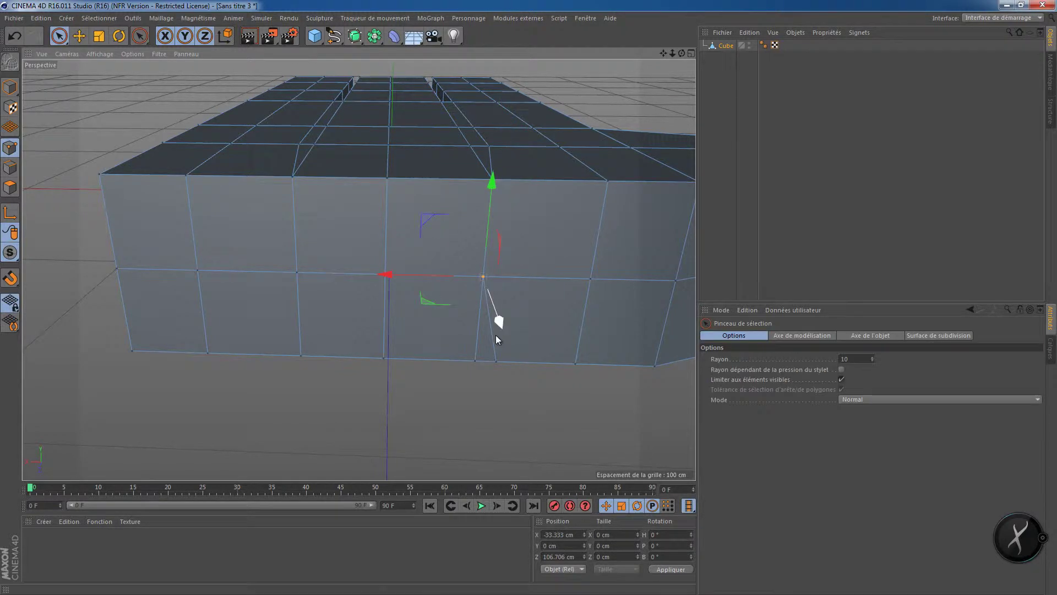
key("space")
left_click(477, 363)
- Weld the upper, middle and lower corner points on the palm's thumbless side onto the adjacent end-face points
scroll(507, 302, "down", 1)
mouse_move(411, 258)
left_mouse_down("alt")
mouse_move(414, 290)
mouse_move(490, 294)
left_mouse_up("alt")
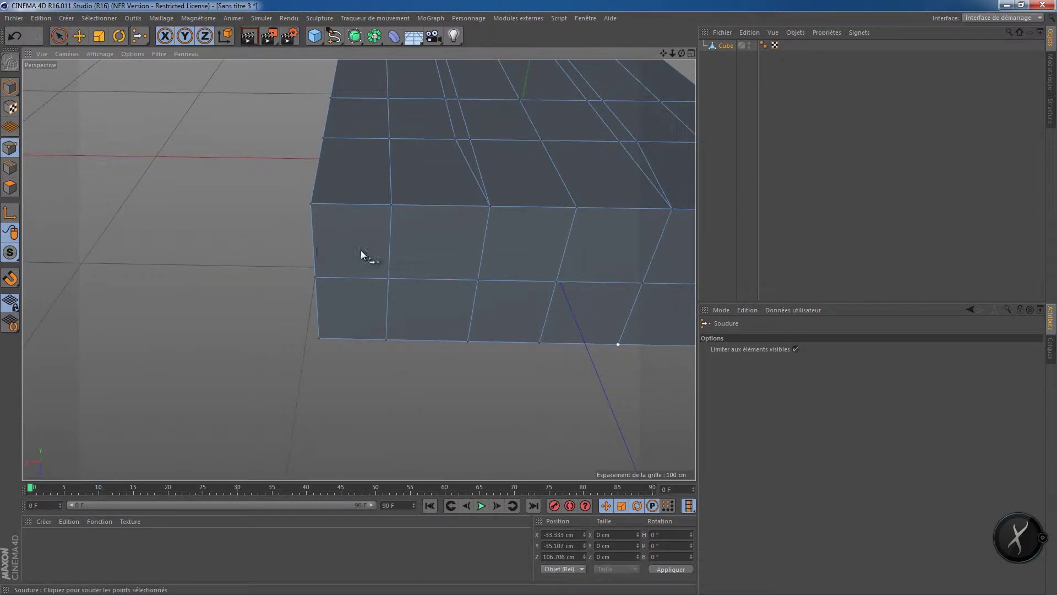
key("space")
left_click_drag(311, 204, 391, 211)
key("space")
left_click(391, 206)
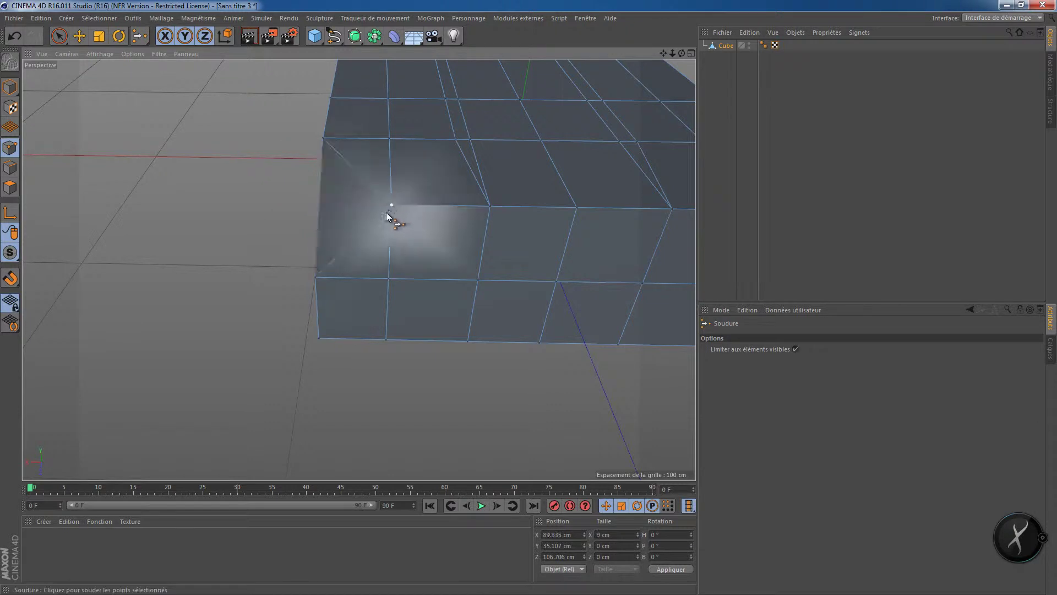
key("space")
left_click(386, 282)
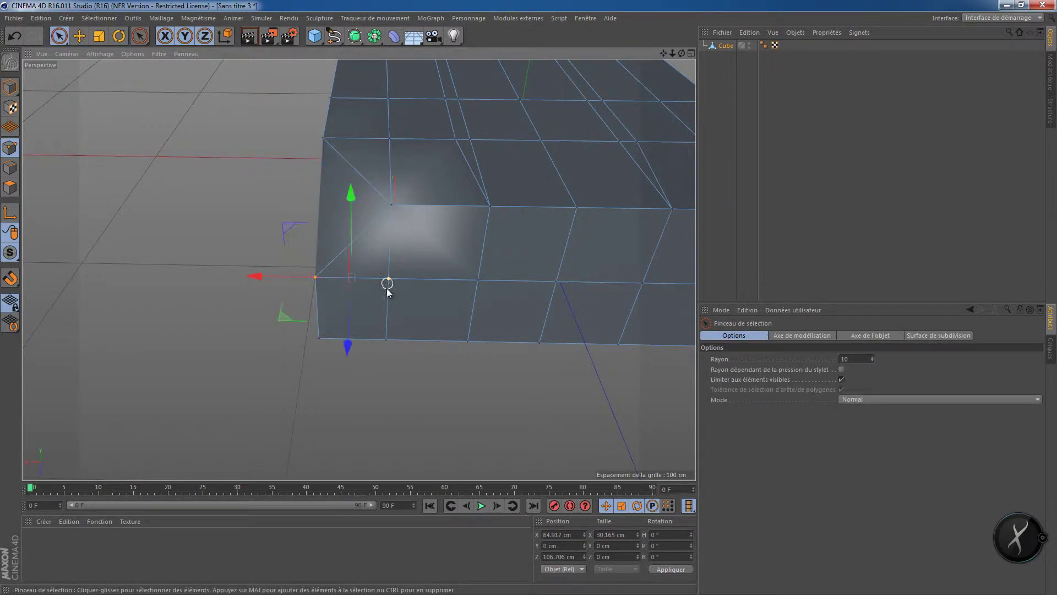
key("space")
left_click(389, 280)
key("space")
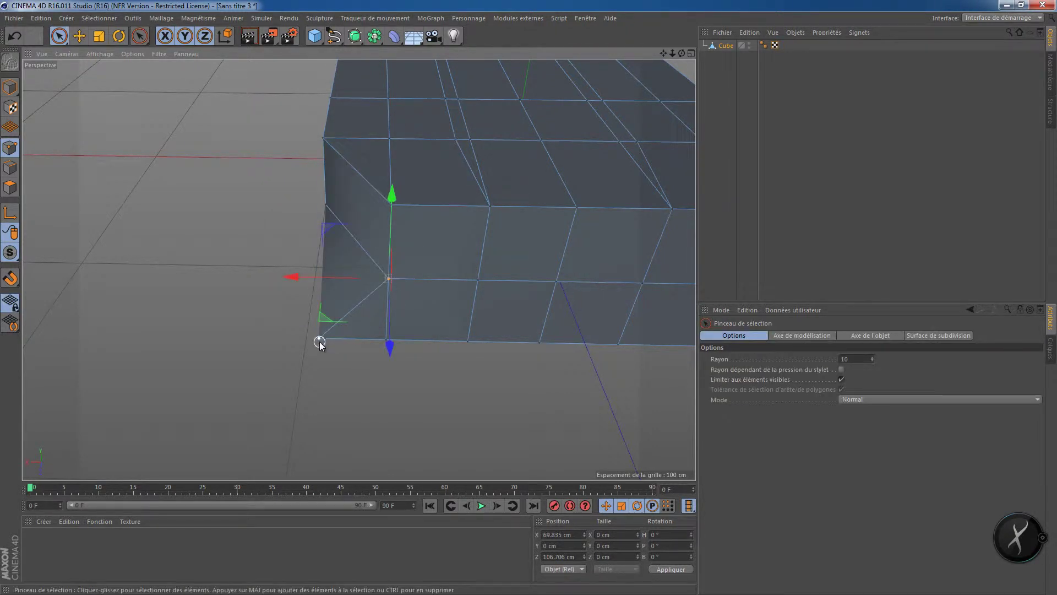
left_click(384, 342)
key("space")
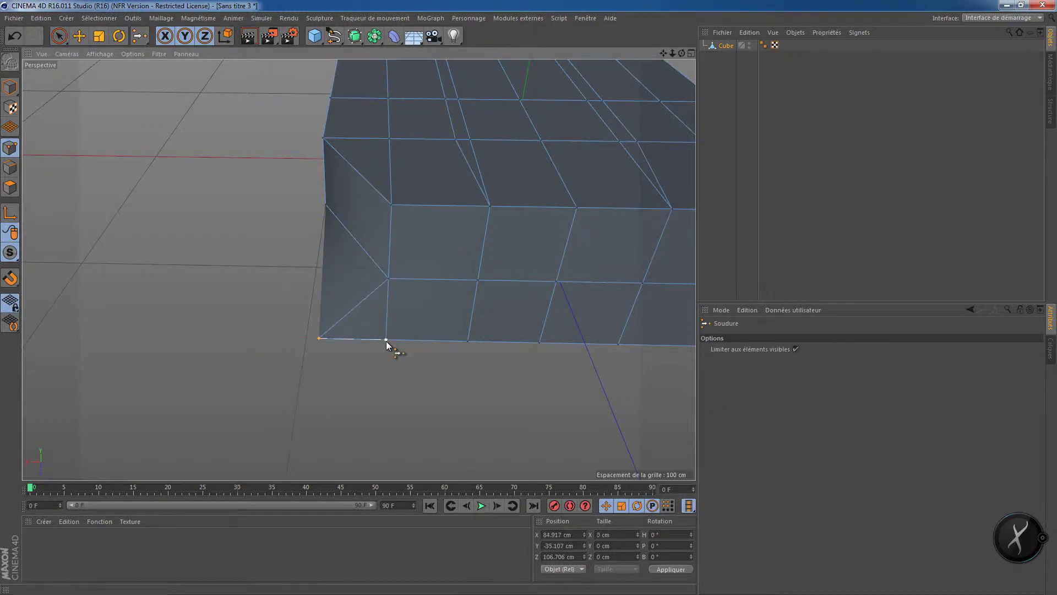
left_click(387, 341)
- Weld the upper, middle and lower corner points at the thumb's base onto the adjacent points of the palm's end face
mouse_move(389, 349)
left_mouse_down("alt")
mouse_move(467, 302)
mouse_move(461, 361)
mouse_move(370, 330)
mouse_move(261, 270)
mouse_move(372, 277)
mouse_move(378, 312)
mouse_move(345, 336)
left_mouse_up("alt")
key("space")
key("space")
left_click(342, 334)
key("space")
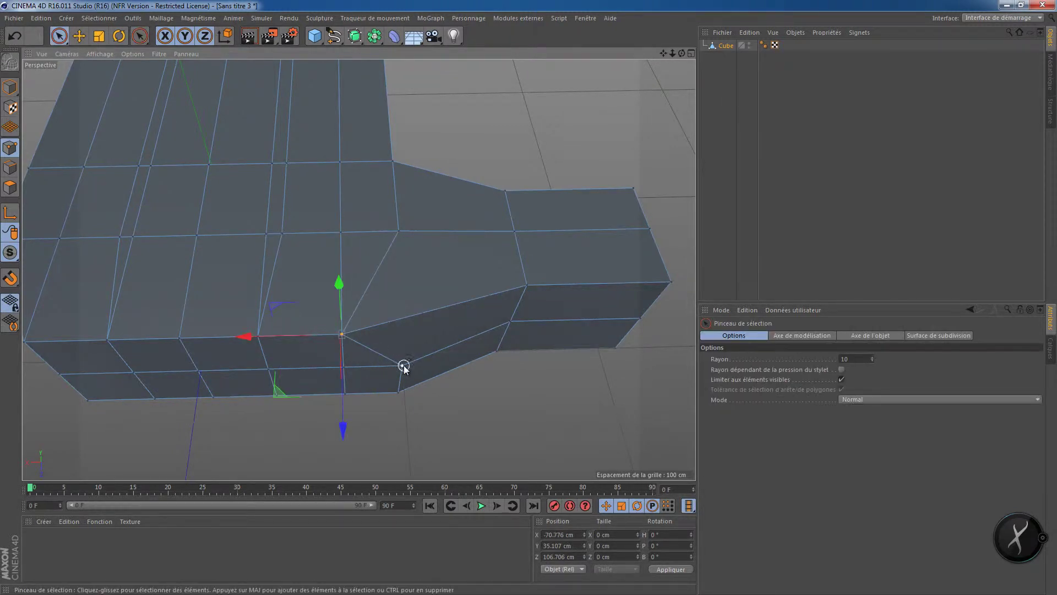
left_click(344, 368, "shift")
key("space")
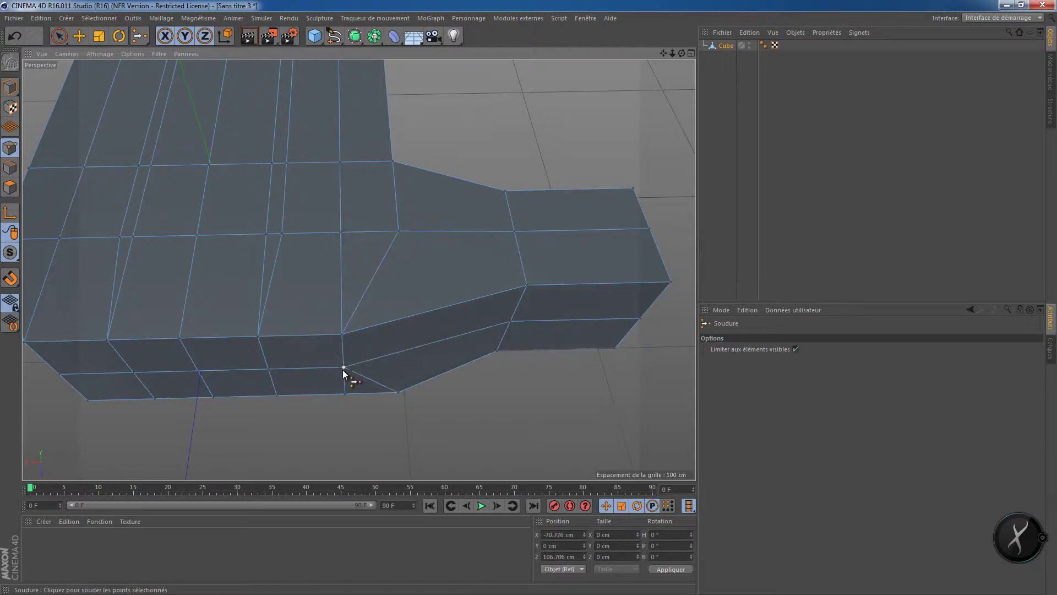
key("space")
left_click(345, 395, "shift")
key("space")
left_click_drag(345, 395, 311, 282, "alt")
left_click_drag(377, 242, 190, 288, "alt")
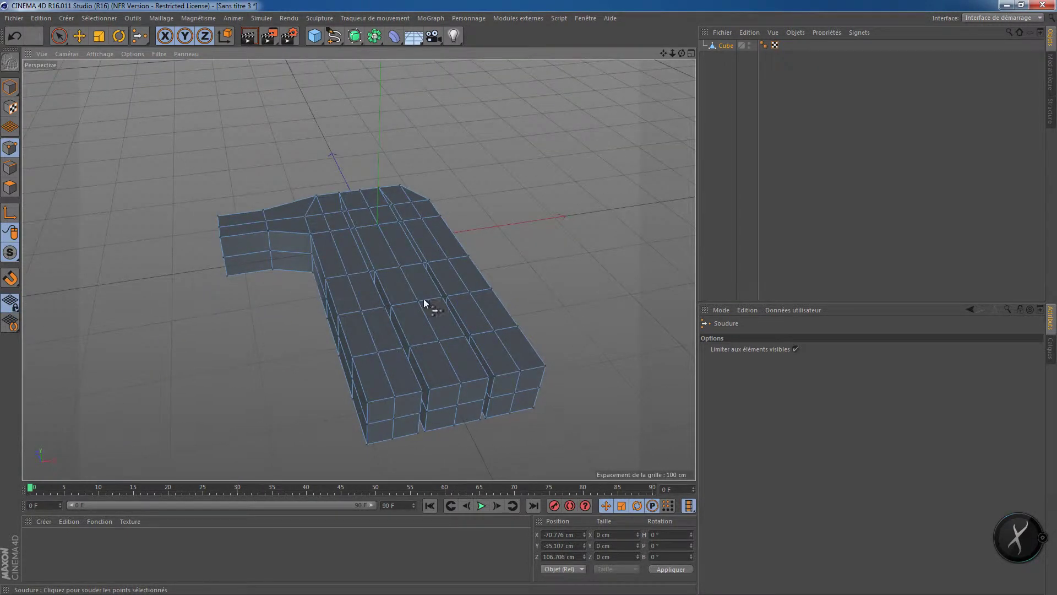
scroll(391, 322, "up", 5)
left_click_drag(390, 319, 408, 295, "alt")
key("space")
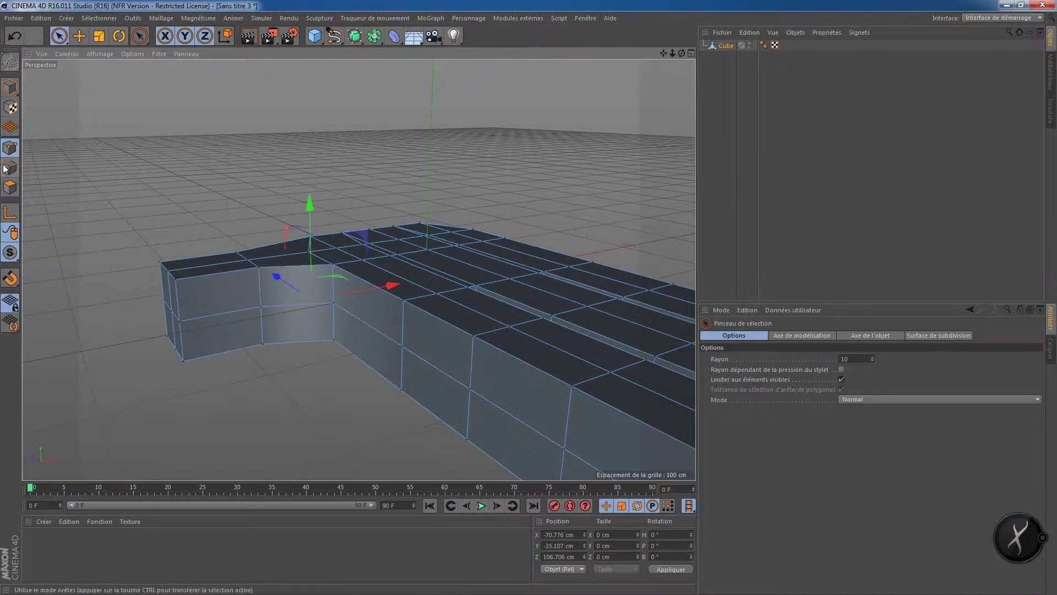
- Smooth the hand mesh by nesting the cube under a new Subdivision Surface, with the mesh in edge editing mode
left_click(8, 166)
left_click(79, 36)
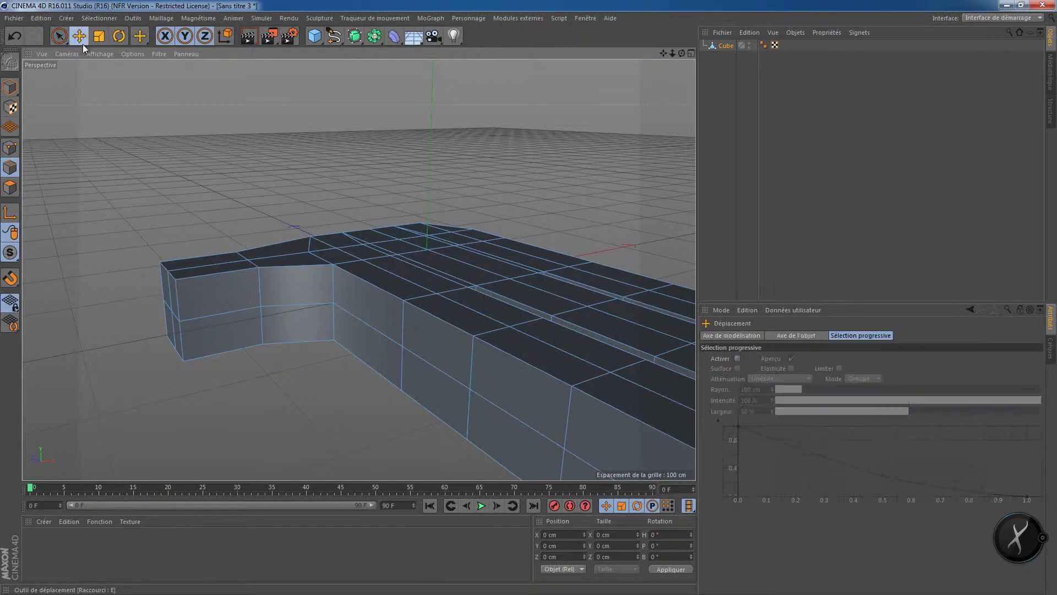
double_click(451, 380)
left_click_drag(454, 376, 461, 225, "alt")
left_click(460, 223)
left_click_drag(497, 346, 537, 361, "alt")
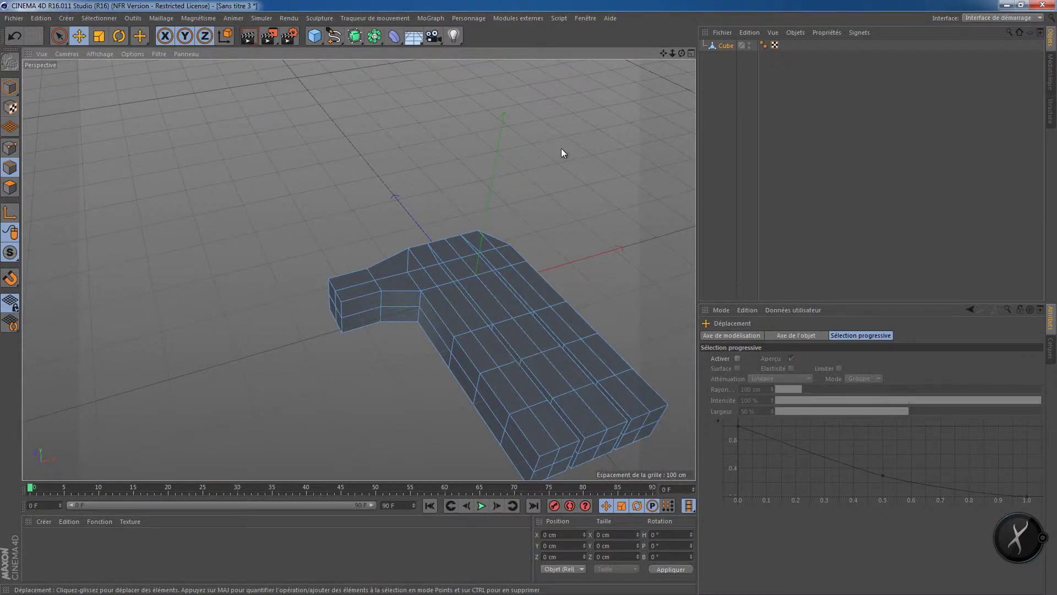
scroll(561, 148, "up", 2)
left_click(354, 36)
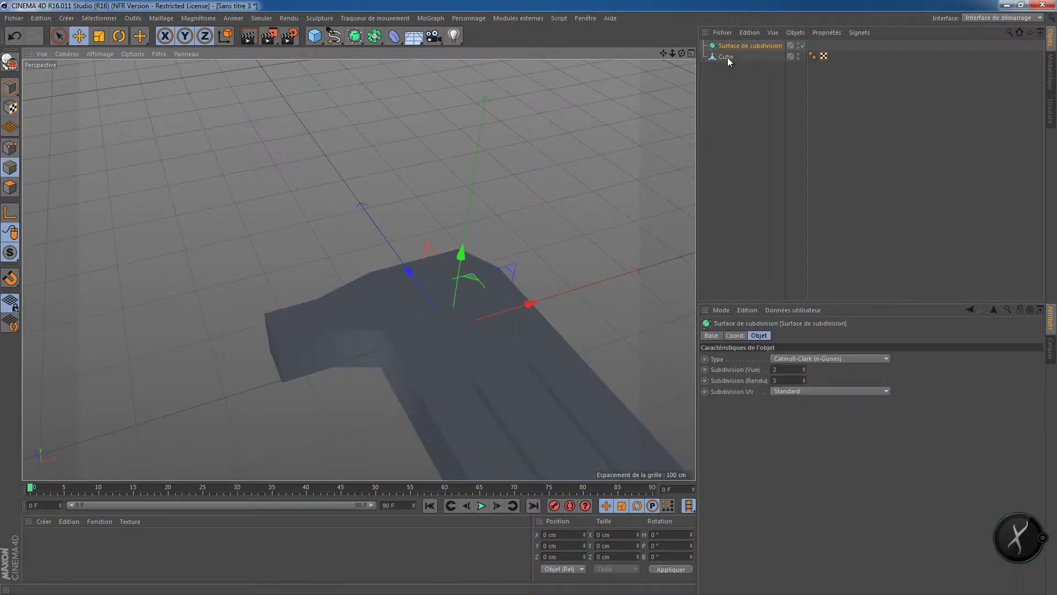
left_click_drag(728, 57, 746, 47)
left_click_drag(628, 166, 479, 211, "alt")
scroll(577, 285, "up", 3)
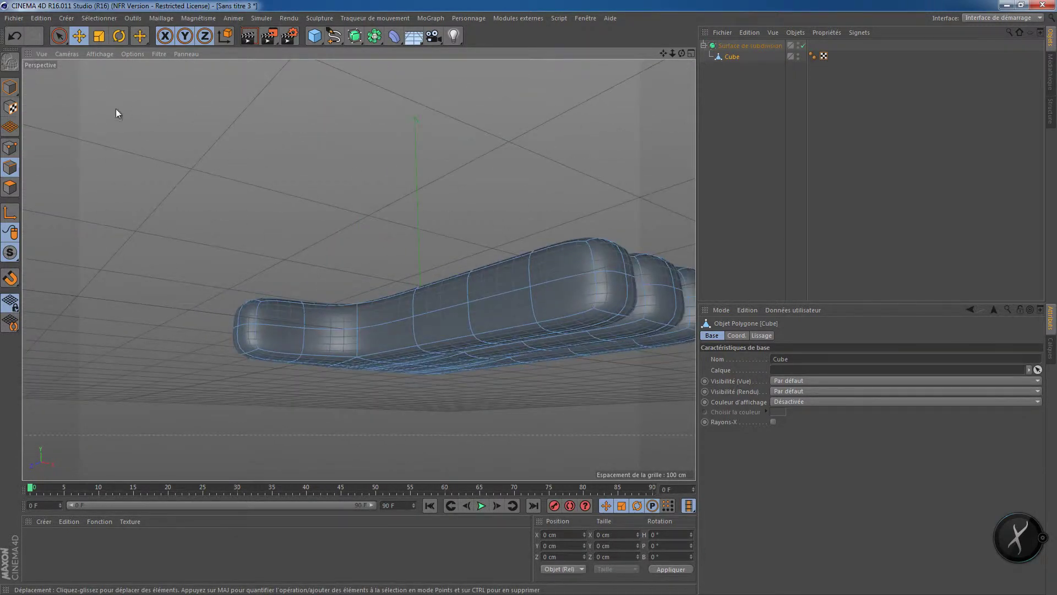
- Move the lower front edges of the three fingertips back and up to about Y -20.8 cm and Z -290.1 cm
left_click_drag(617, 328, 579, 325, "alt")
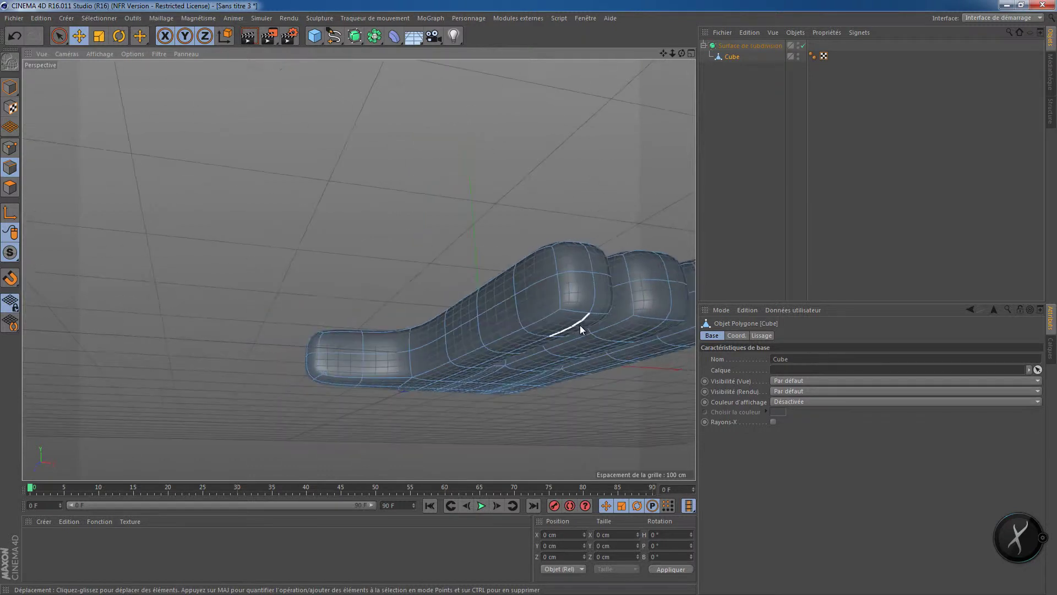
scroll(580, 325, "up", 2)
scroll(523, 316, "up", 2)
middle_click_drag(573, 316, 411, 293, "alt")
left_click(412, 290)
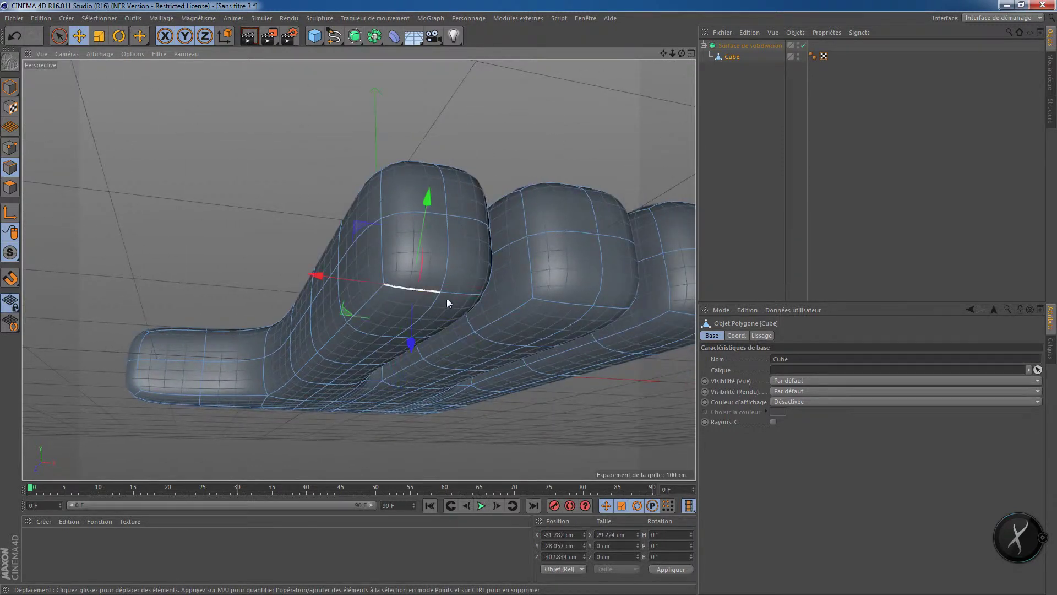
left_click(558, 304, "shift")
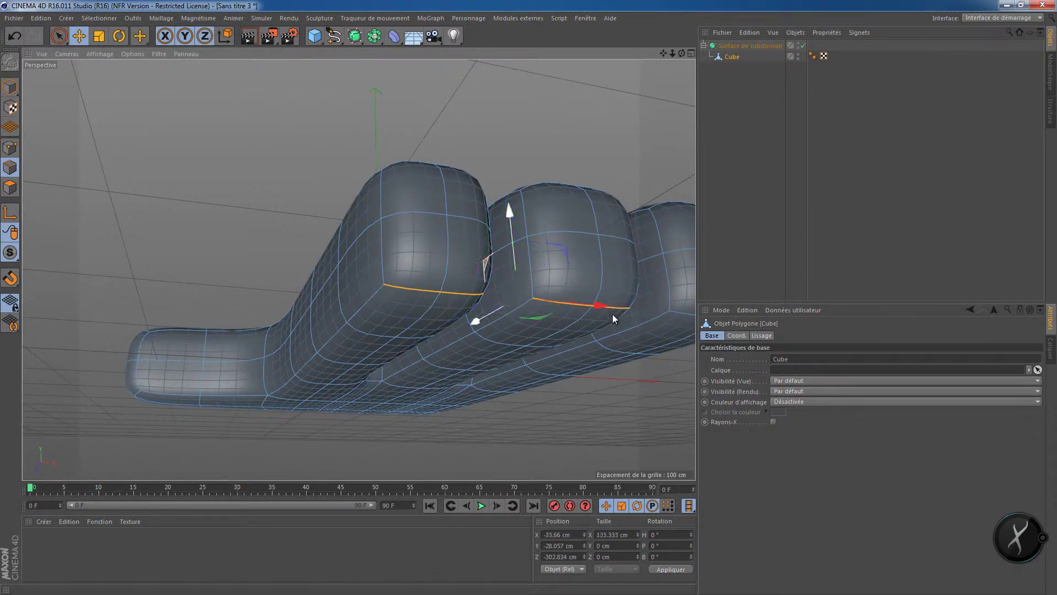
left_click_drag(612, 313, 462, 335, "alt")
left_click(566, 333, "shift")
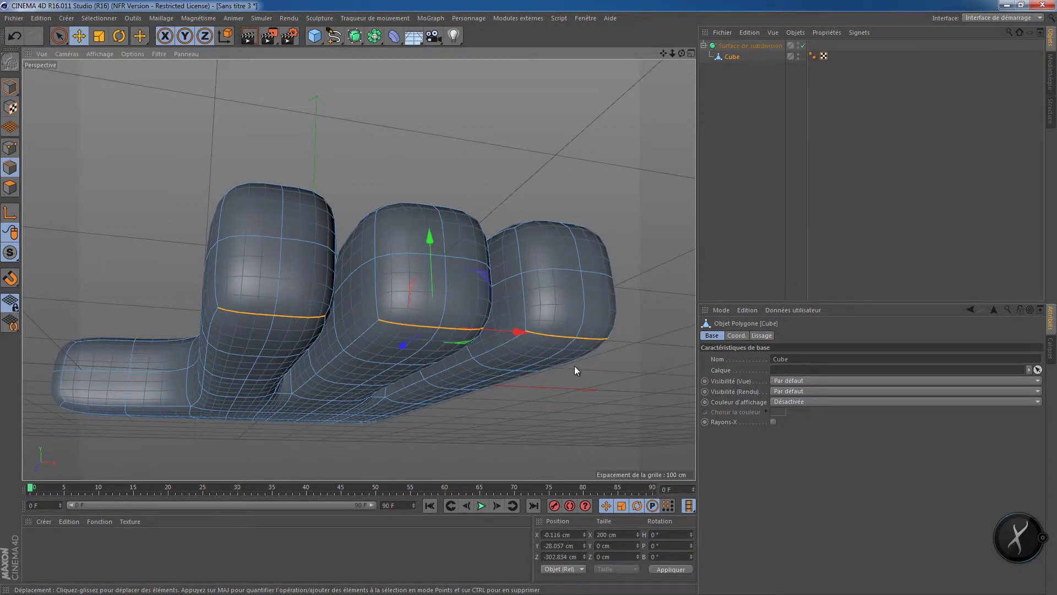
scroll(574, 366, "up", 5)
scroll(606, 370, "down", 2)
scroll(607, 370, "down", 2)
middle_click_drag(618, 351, 417, 360, "alt")
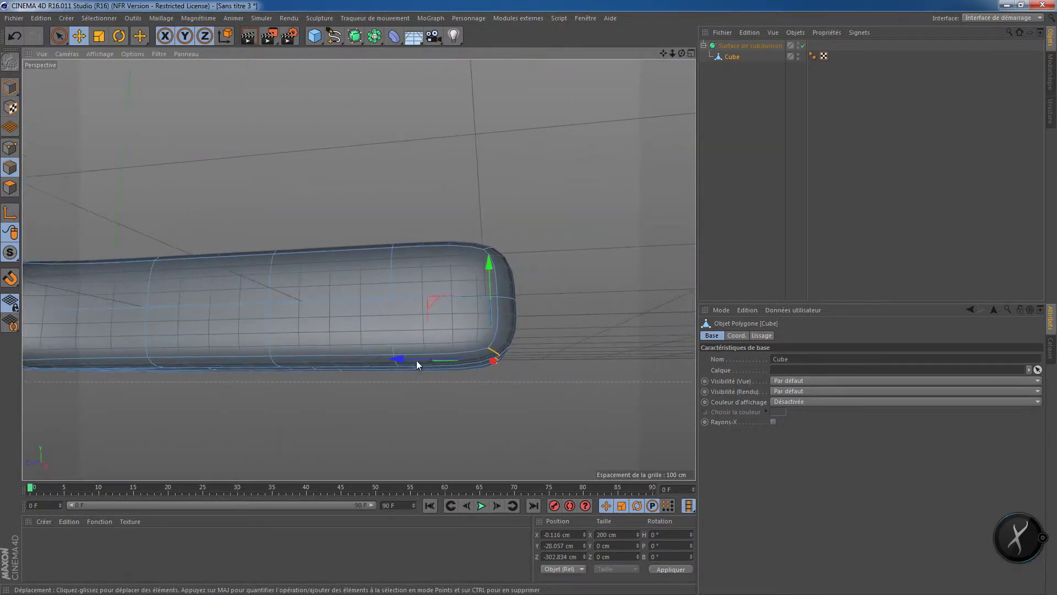
left_click_drag(405, 359, 278, 357)
left_click_drag(472, 258, 468, 246)
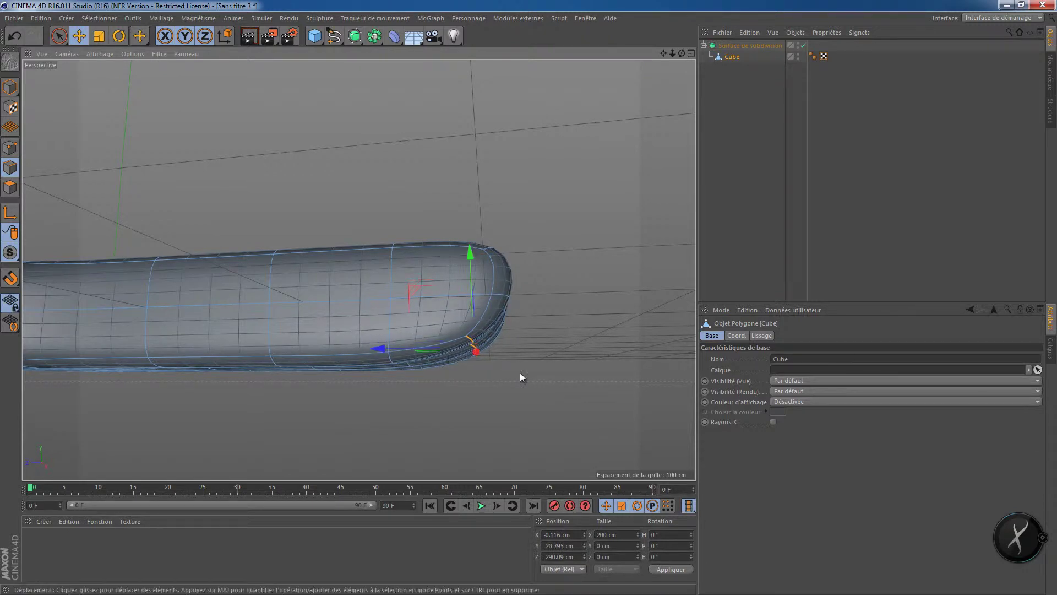
- Scale the two long underside edge rows of the finger nearest the thumb closer together along X
scroll(542, 408, "down", 6)
scroll(465, 417, "up", 5)
left_click_drag(464, 415, 484, 269, "alt")
left_click(400, 141)
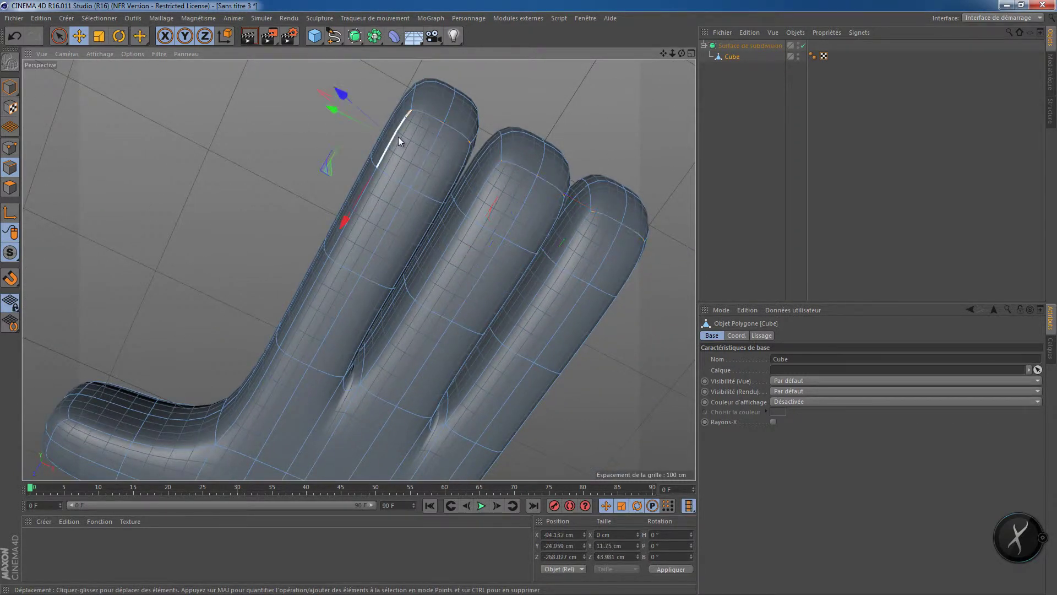
left_click(355, 220, "shift")
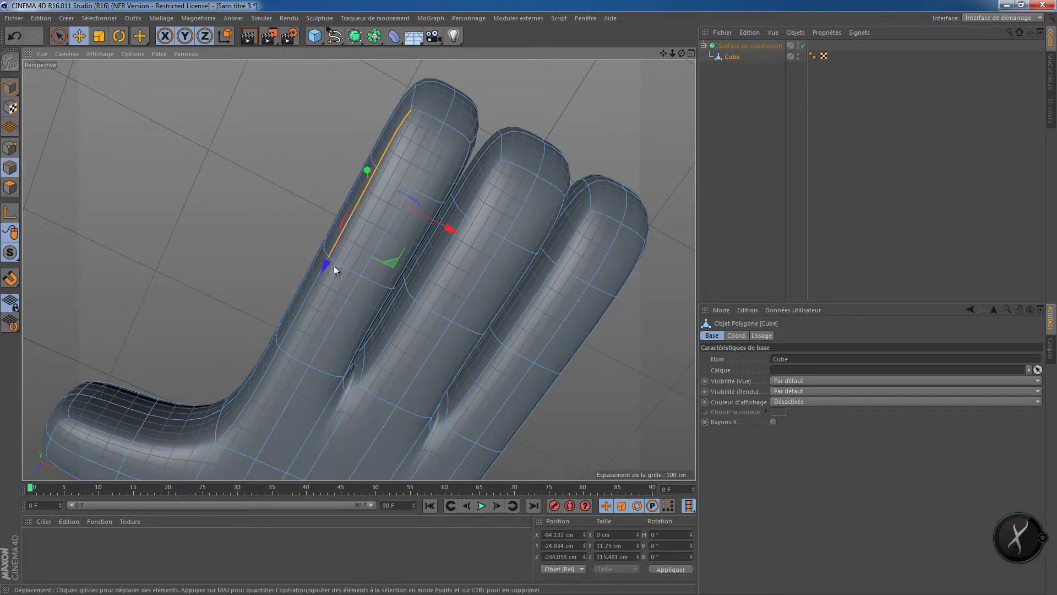
left_click(305, 296, "shift")
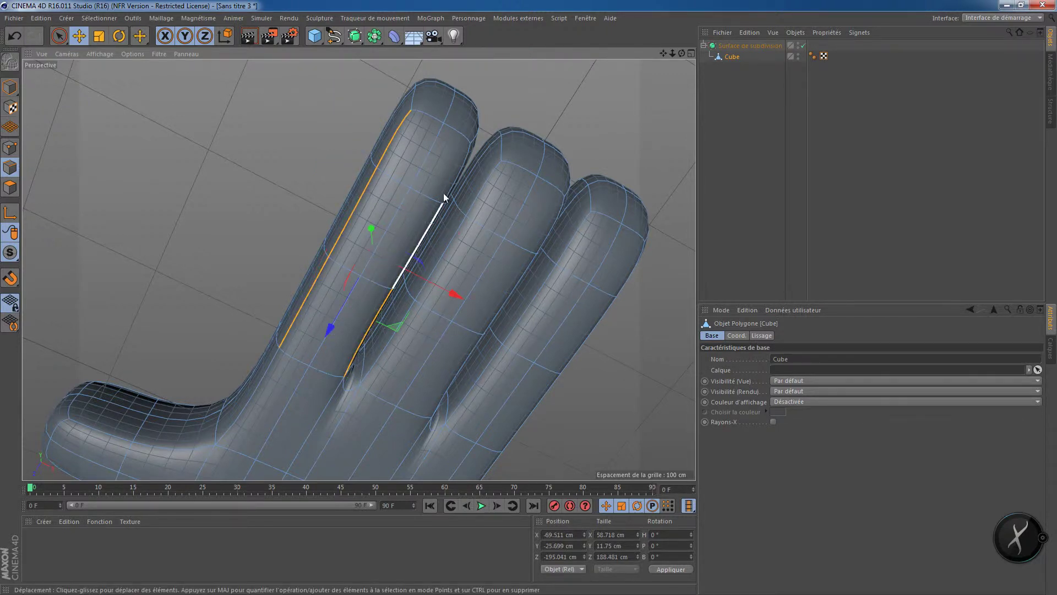
key("t")
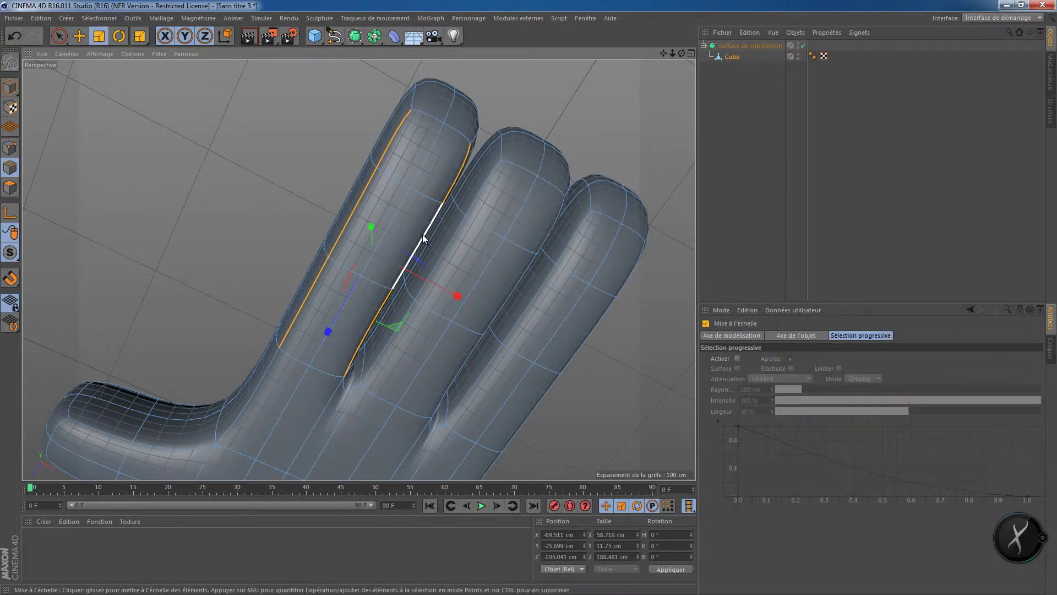
left_click(423, 237, "shift")
left_click_drag(470, 243, 471, 269, "alt")
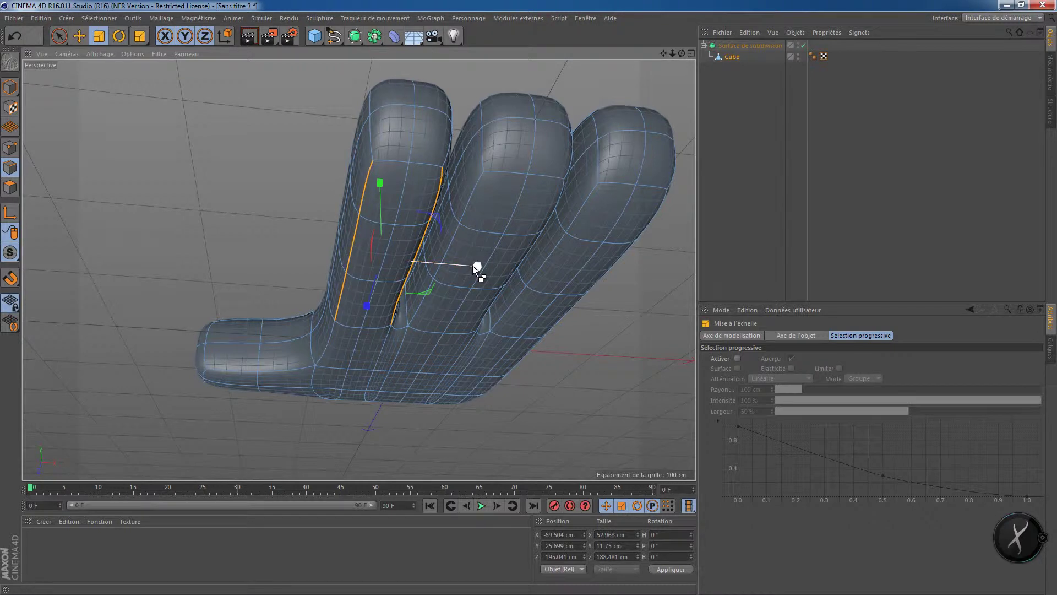
key("ctrl+z")
left_click_drag(472, 266, 463, 267)
- Scale the two long underside edge rows of the middle finger to about 90 % along X
left_click(450, 241)
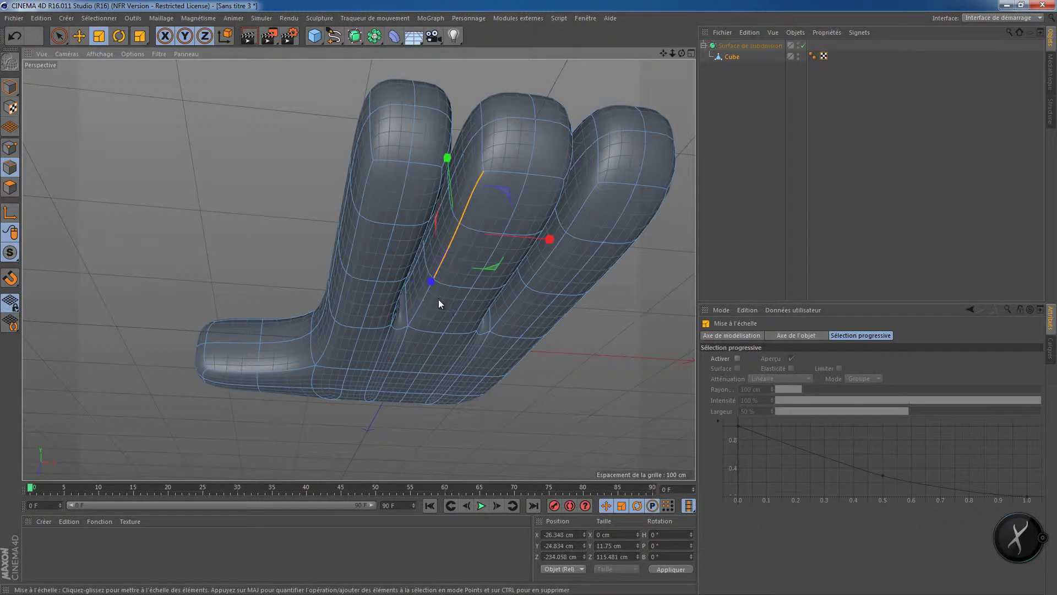
left_click(425, 302, "shift")
left_click(484, 317, "shift")
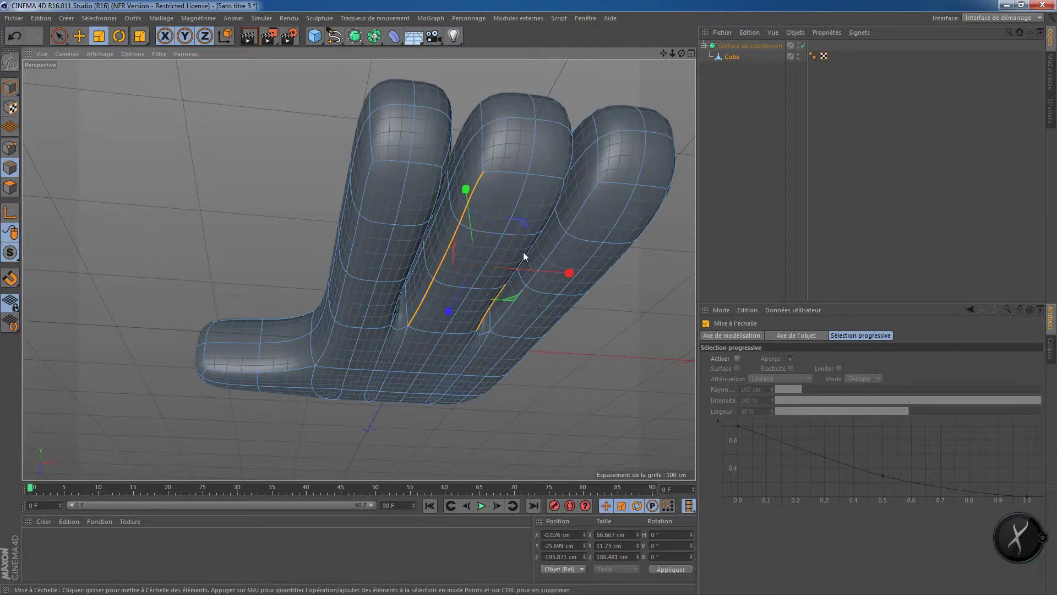
left_click(553, 206, "shift")
left_click_drag(571, 271, 561, 273)
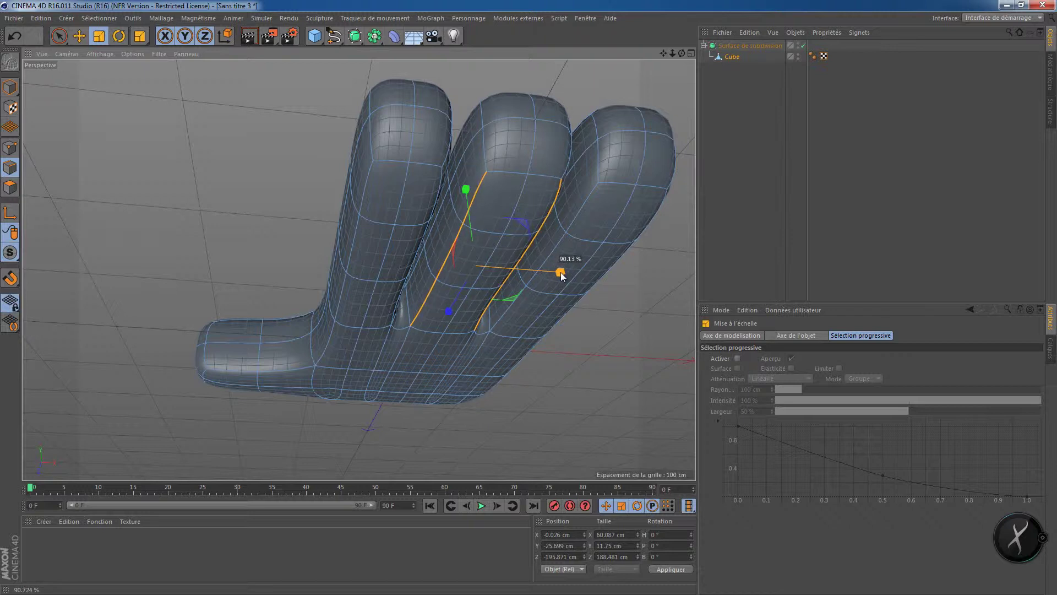
- Scale the two long underside edge rows of the finger farthest from the thumb to about 53.8 cm apart along X
left_click(577, 220)
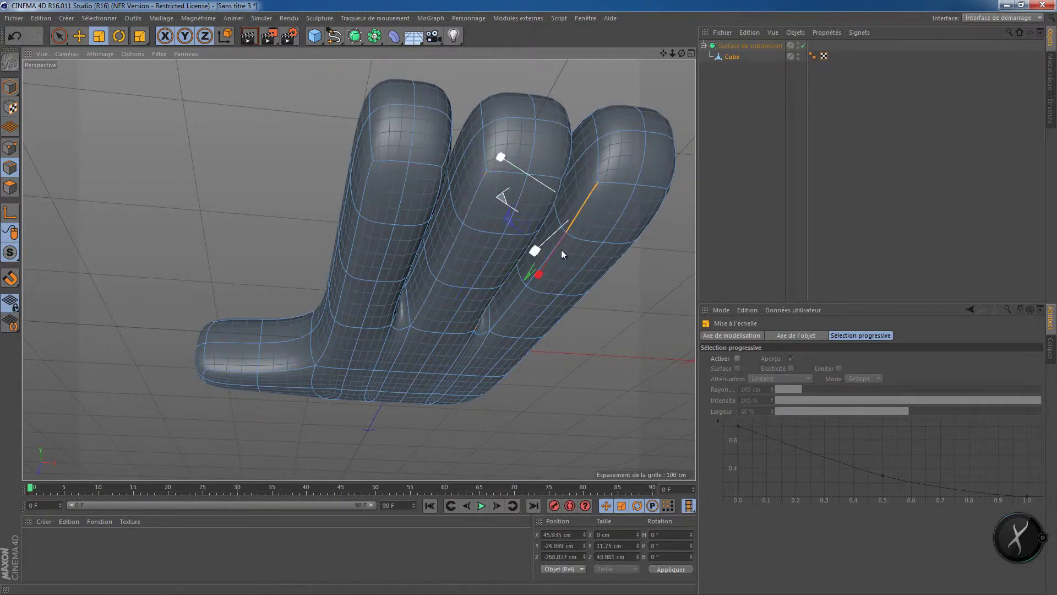
left_click(519, 302, "shift")
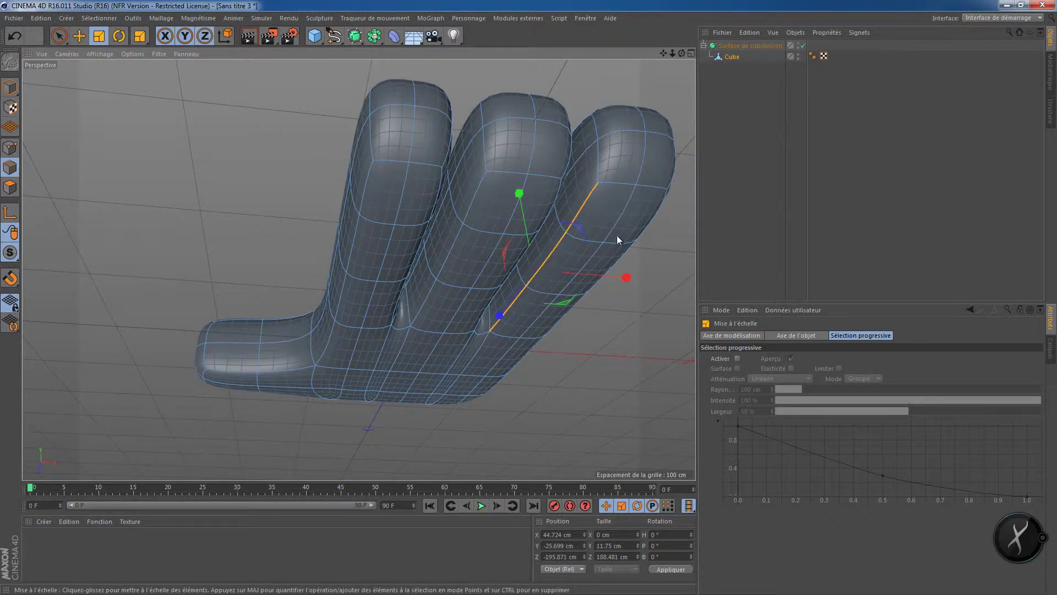
left_click_drag(642, 245, 540, 203, "alt")
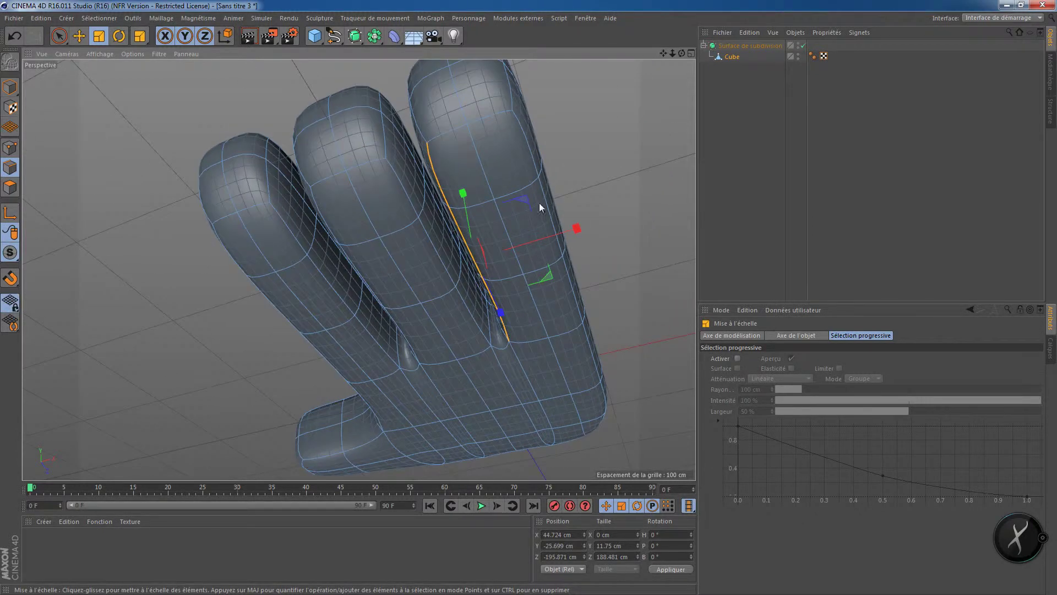
left_click(530, 162, "shift")
left_click(571, 296, "shift")
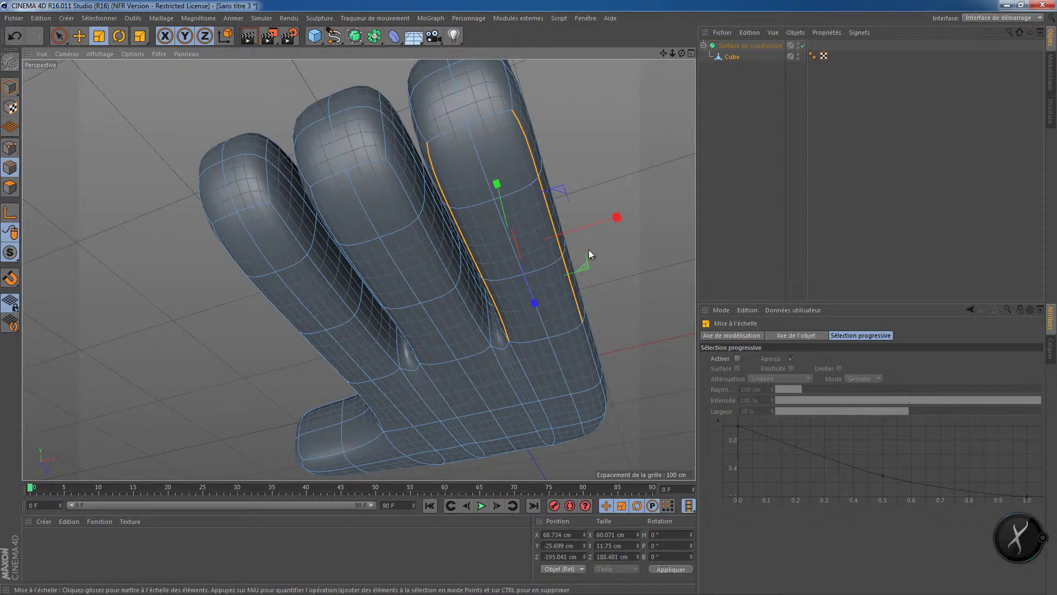
mouse_move(611, 223)
left_mouse_down()
mouse_move(619, 215)
mouse_move(607, 217)
left_mouse_up()
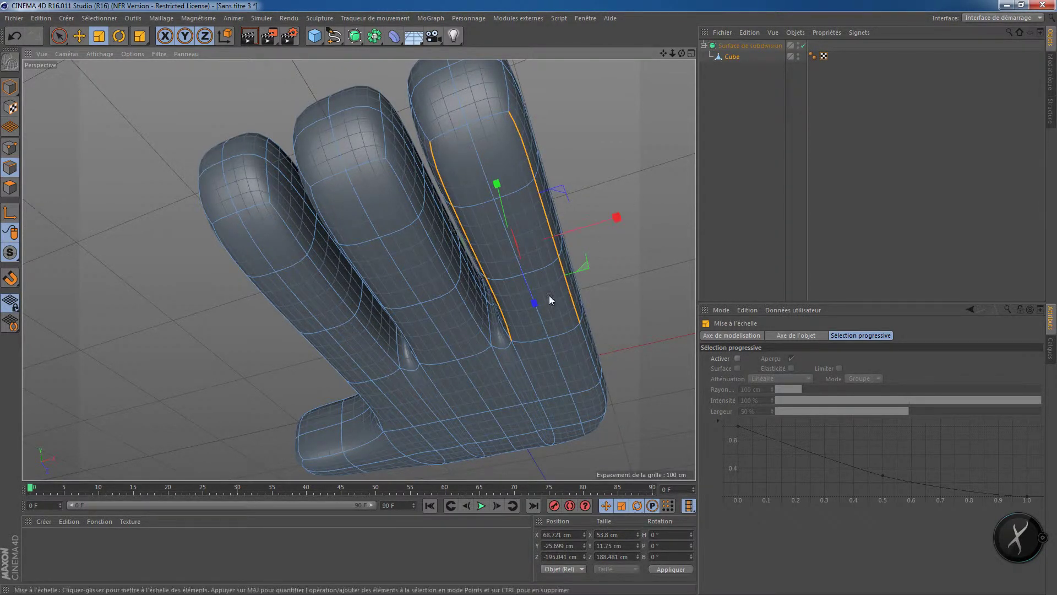
- Raise the three mid-finger knuckle points at the finger bases on the back of the hand to about Y 41.4 cm
left_click_drag(549, 295, 571, 378, "alt")
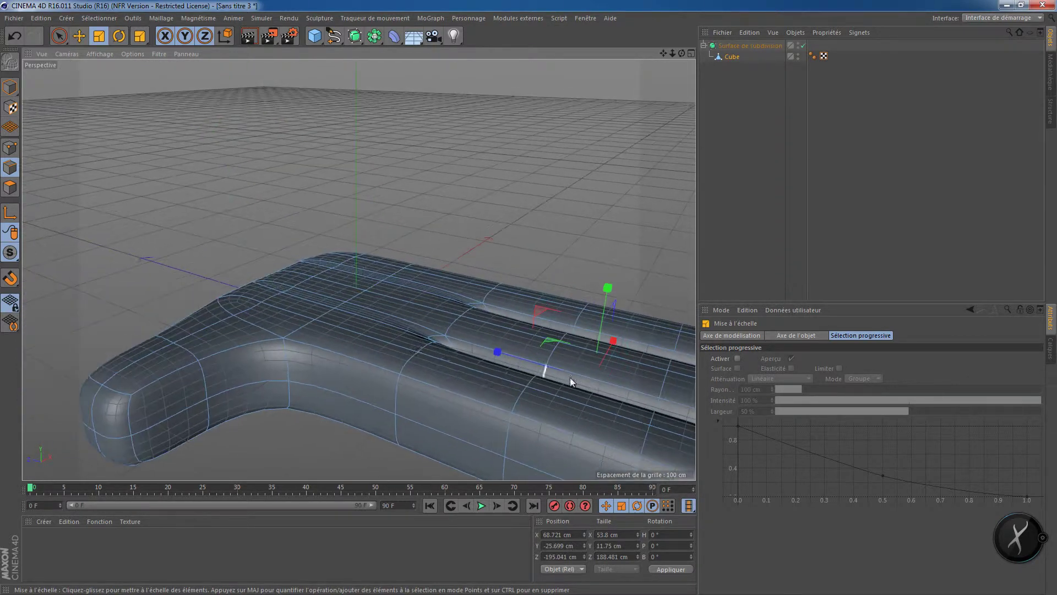
left_click(10, 147)
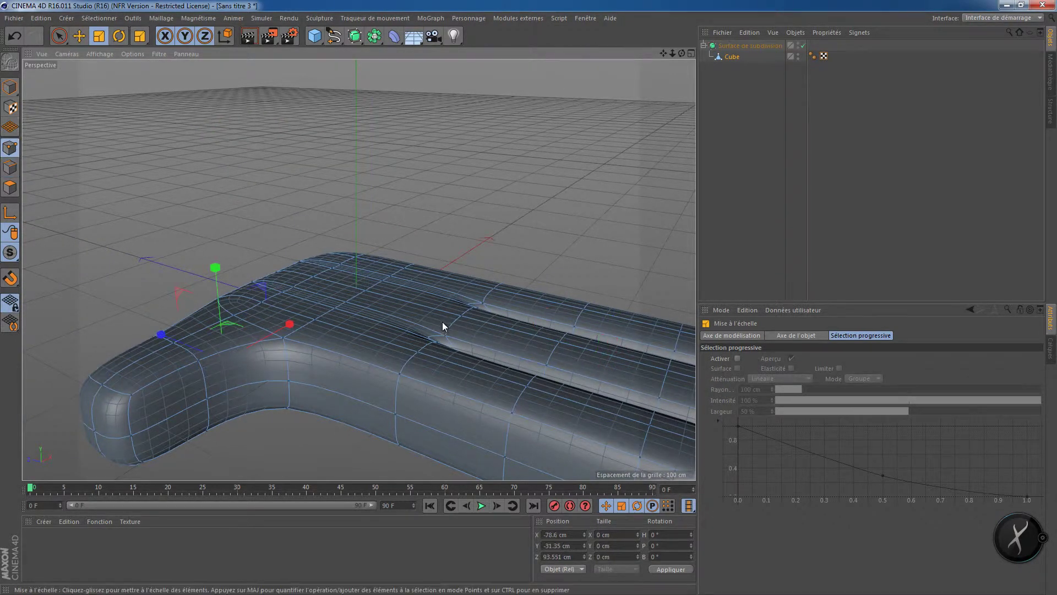
left_click(418, 352)
left_click_drag(467, 328, 525, 270, "alt")
left_click(518, 271, "shift")
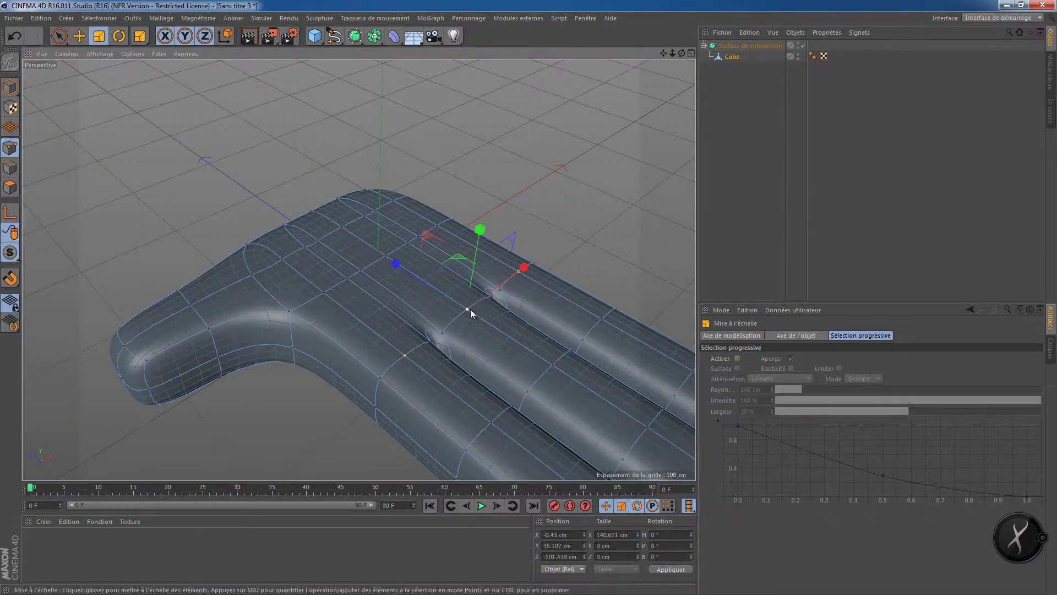
left_click_drag(469, 375, 527, 323, "alt")
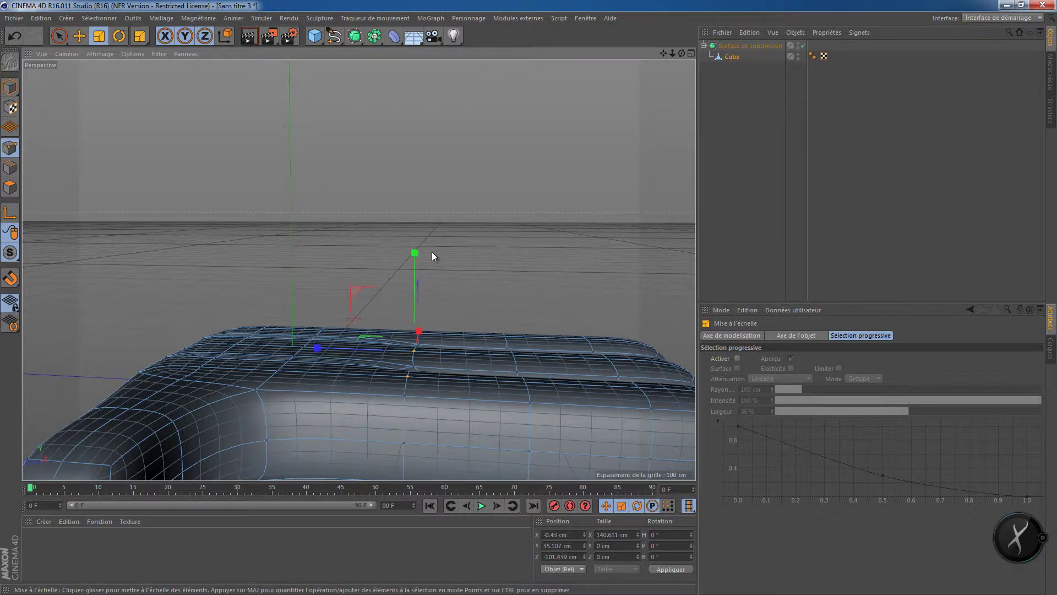
key("e")
left_click_drag(415, 253, 410, 246)
- Raise the three matching points one row behind the knuckles on the back of the hand to about Y 38.3 cm
left_click_drag(318, 365, 299, 383, "alt")
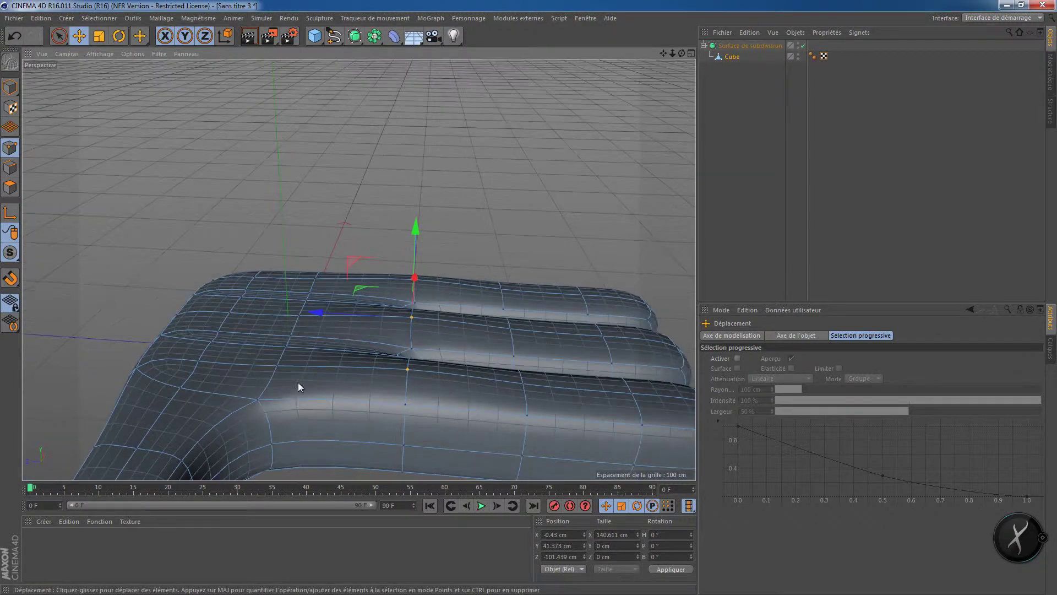
left_click(277, 367)
left_click_drag(345, 336, 329, 346, "alt")
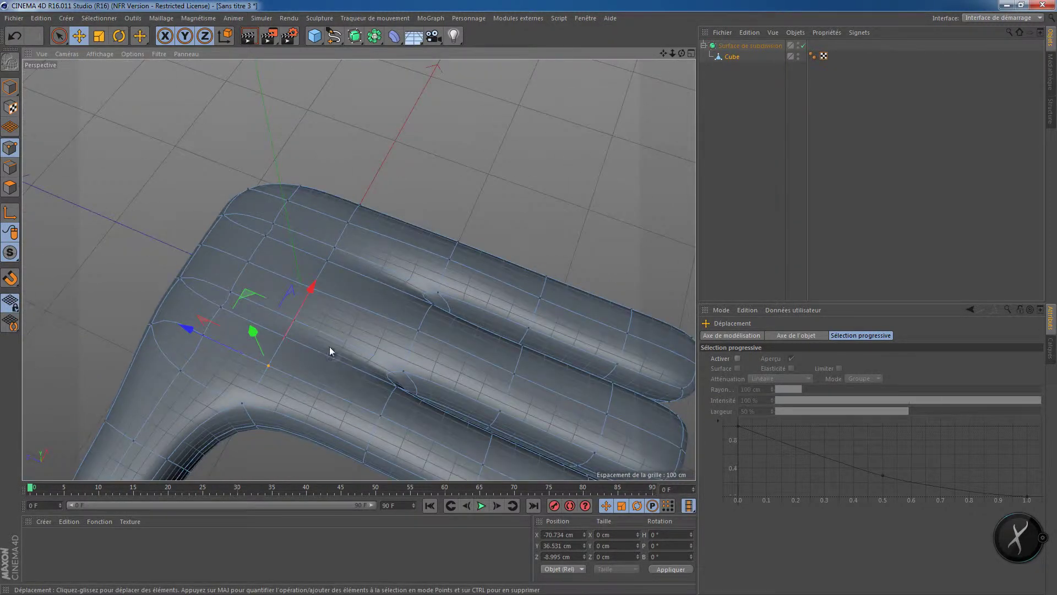
left_click(346, 223, "shift")
left_click_drag(312, 289, 284, 234, "alt")
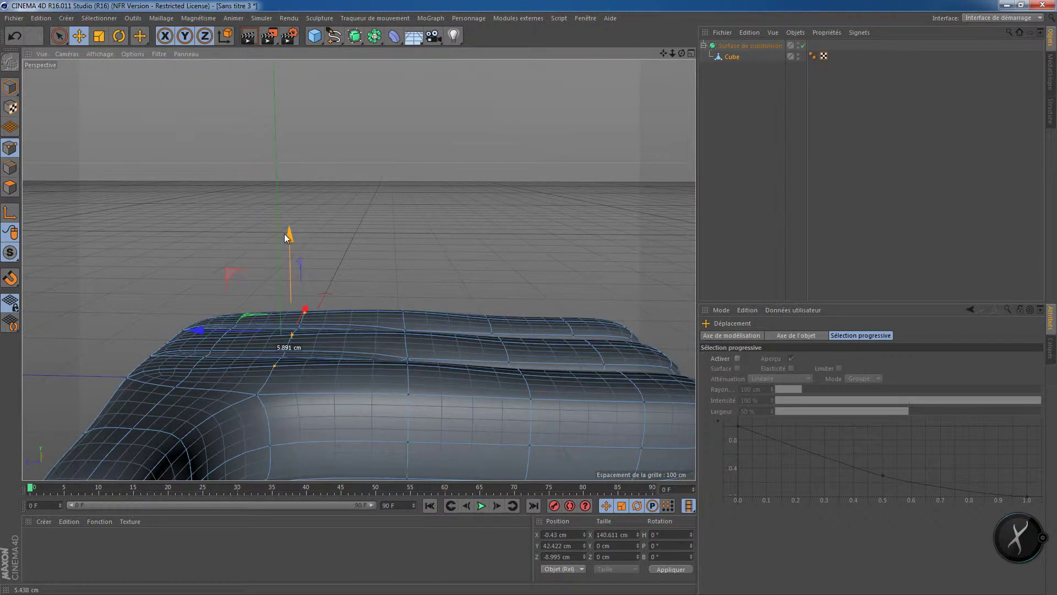
- Select the complete edge ring just behind the thumb's rounded tip, including its underside edges
left_click_drag(472, 367, 480, 288, "alt")
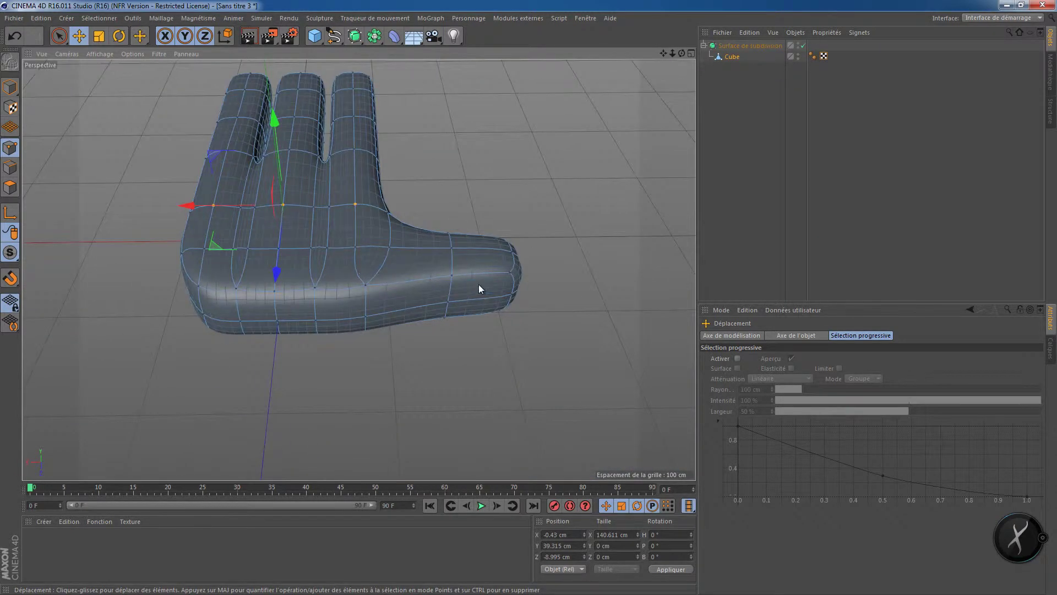
left_click(9, 167)
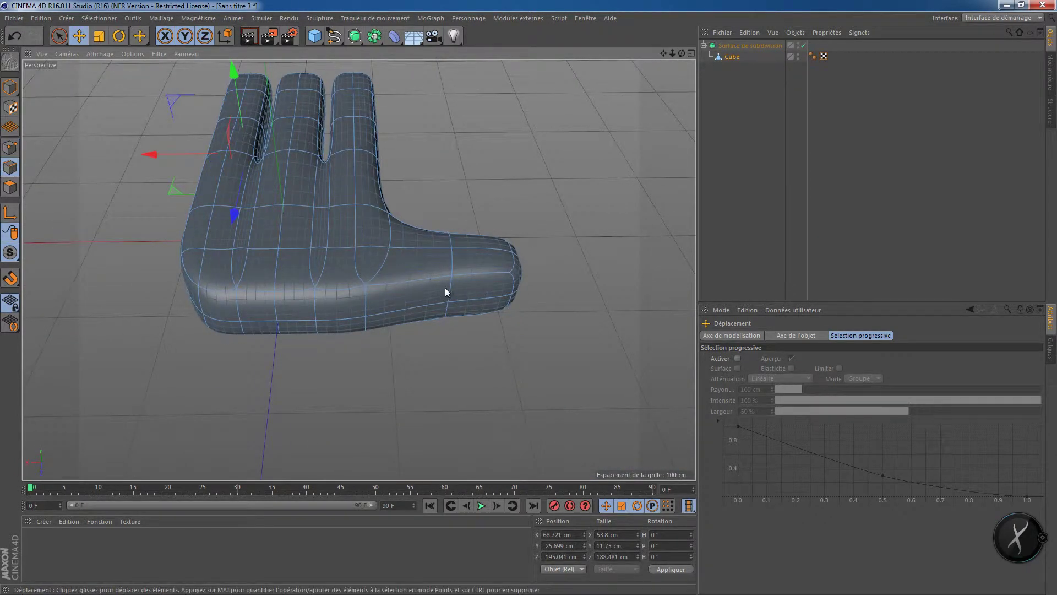
double_click(453, 268)
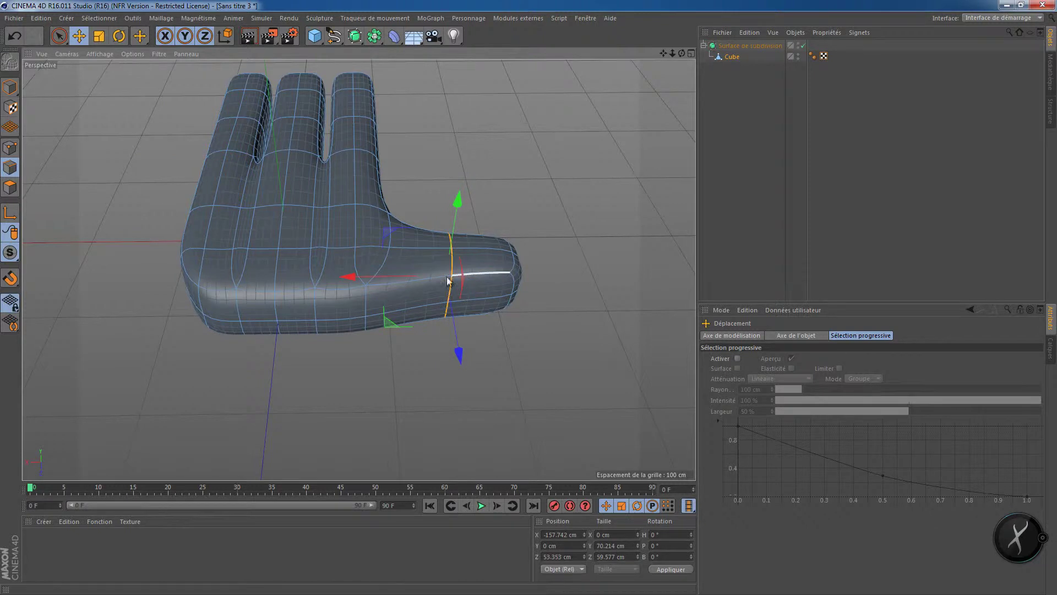
left_click_drag(349, 275, 468, 301)
double_click(461, 291)
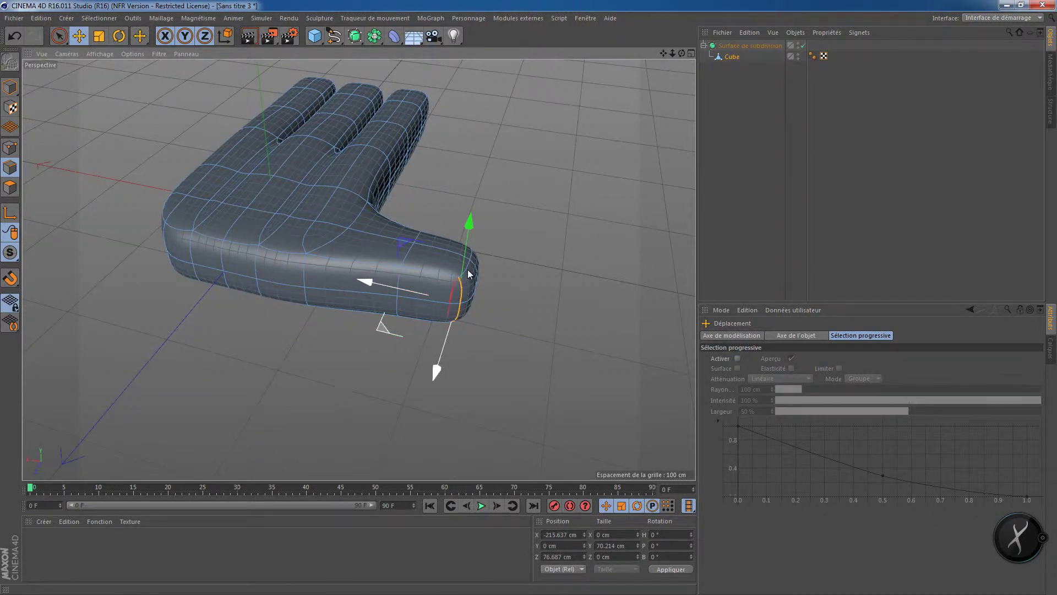
left_click_drag(546, 289, 335, 286, "alt")
left_click(334, 279, "shift")
left_click(331, 324, "shift")
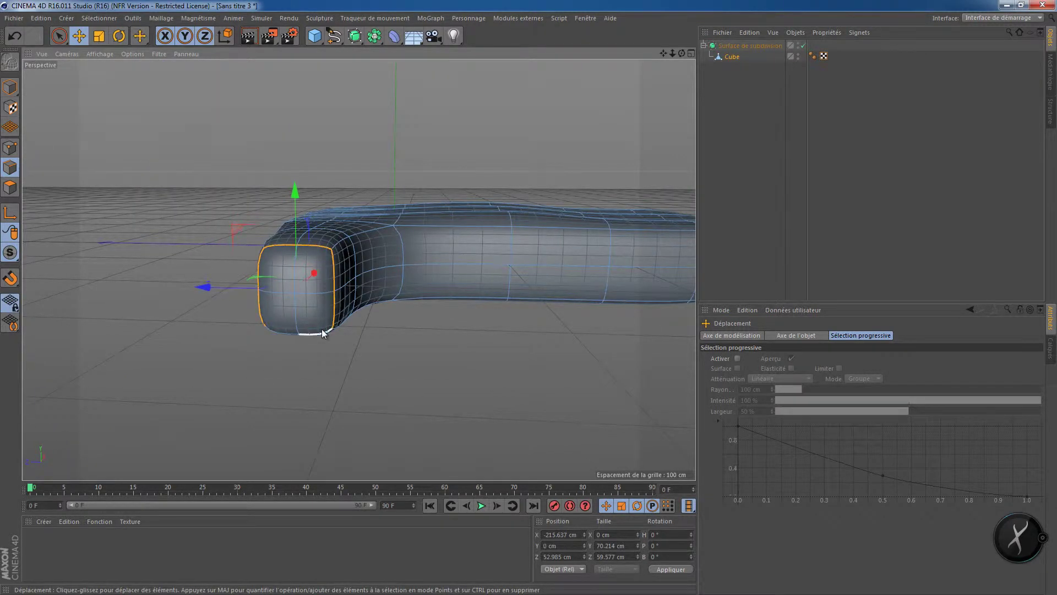
- Add the end-cap edges to the thumb-tip ring selection and extend the tip outward to about X -250.8 cm
left_click_drag(341, 378, 437, 299, "alt")
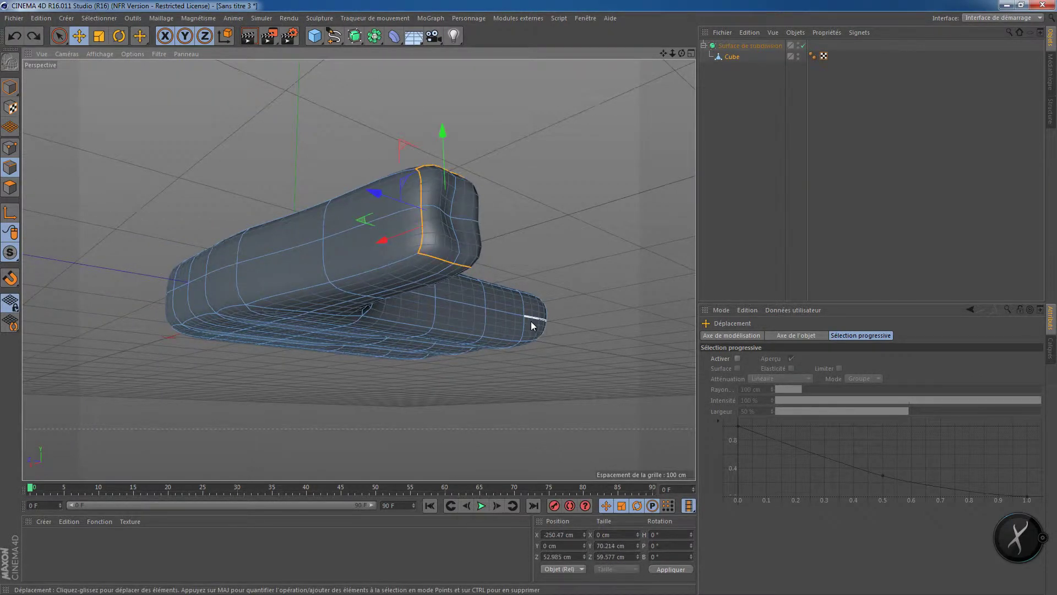
left_click_drag(523, 325, 486, 313)
right_click_drag(451, 244, 457, 211, "alt")
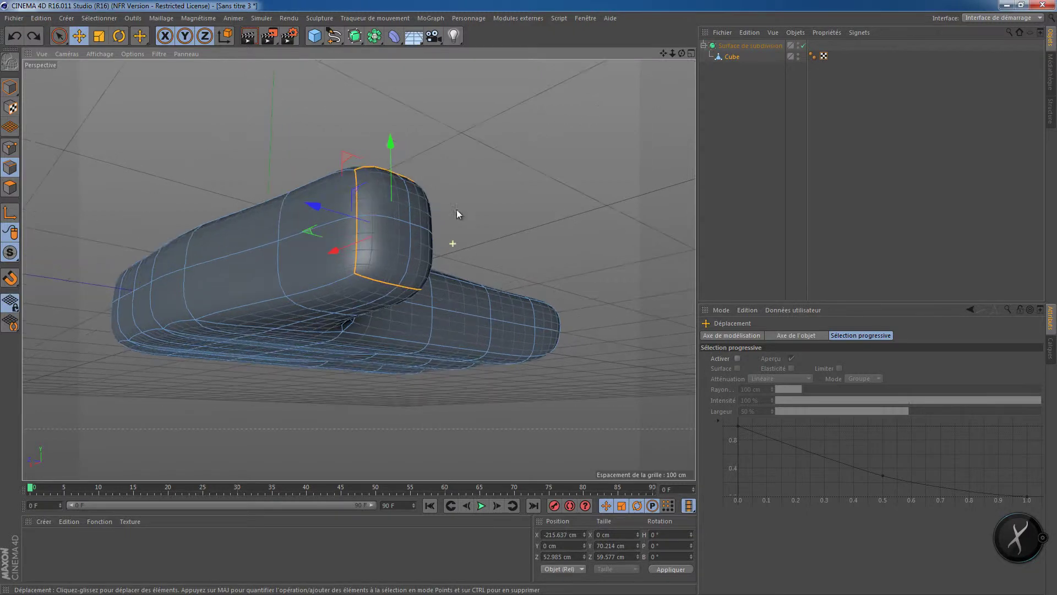
left_click_drag(457, 211, 435, 249, "alt")
left_click(385, 274, "shift")
left_click(397, 261, "shift")
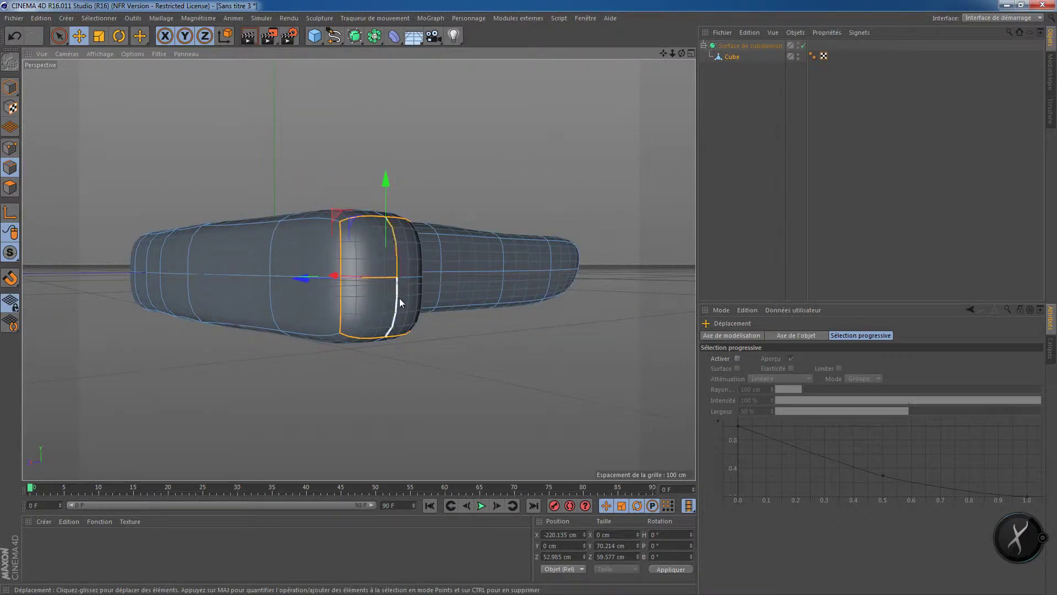
left_click(398, 298, "shift")
left_click_drag(500, 291, 433, 309, "alt")
left_click_drag(259, 302, 485, 309, "alt")
- Raise the underside edges of the thumb-tip ring to about Y -19.7 cm and pull them back to about X -243.1 cm
left_click(507, 270)
left_click_drag(563, 323, 501, 283, "alt")
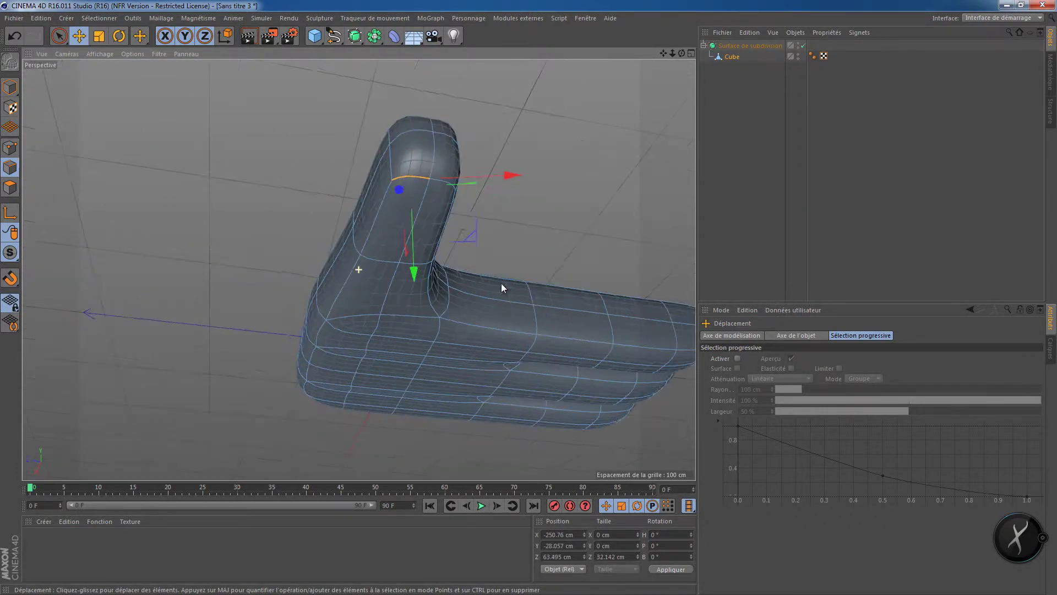
left_click_drag(441, 184, 553, 248, "alt")
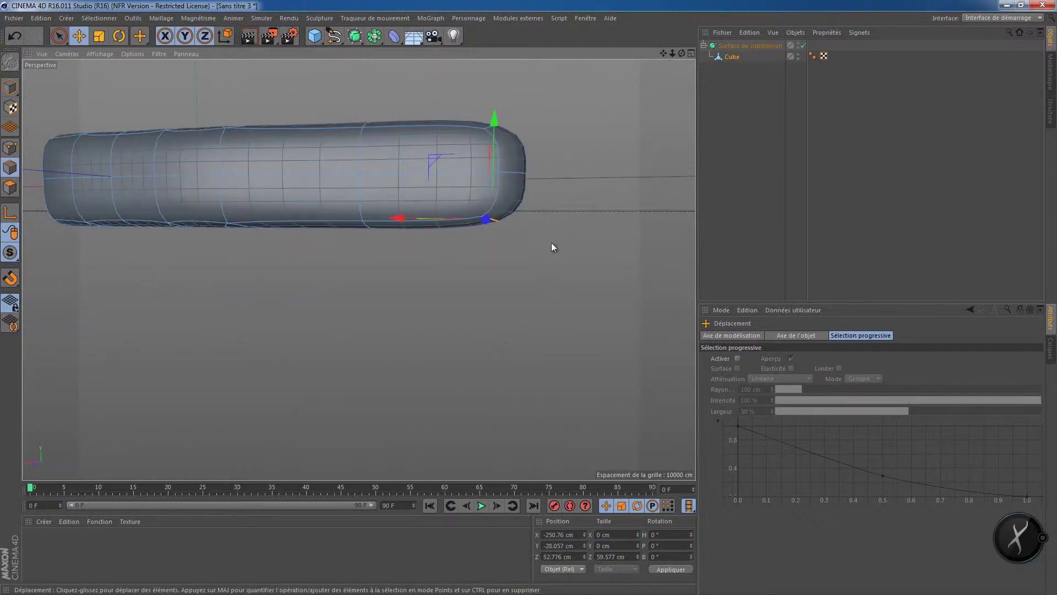
left_click_drag(500, 130, 484, 97)
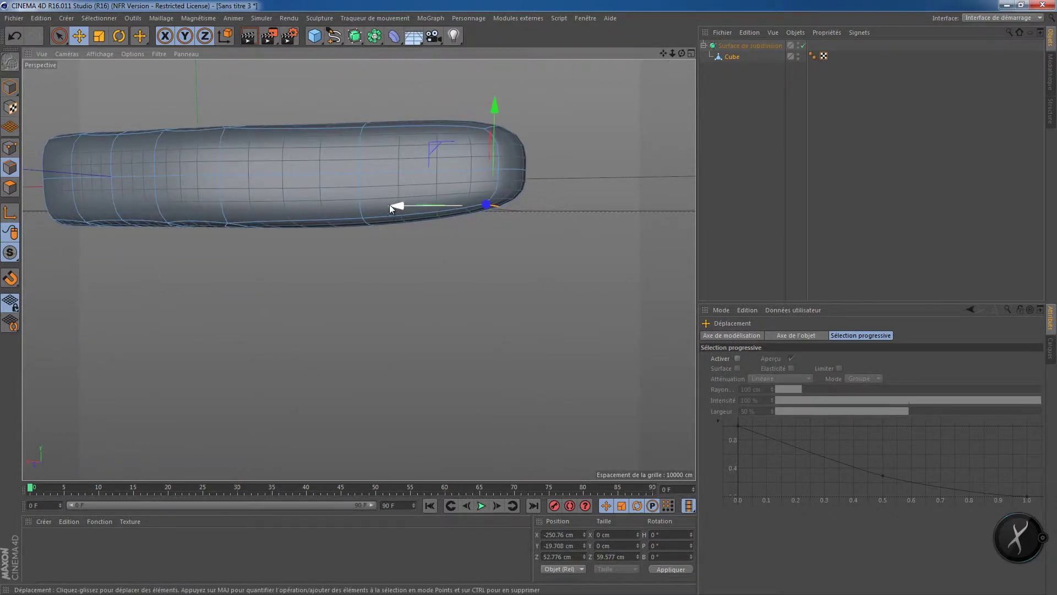
left_click_drag(391, 207, 287, 328)
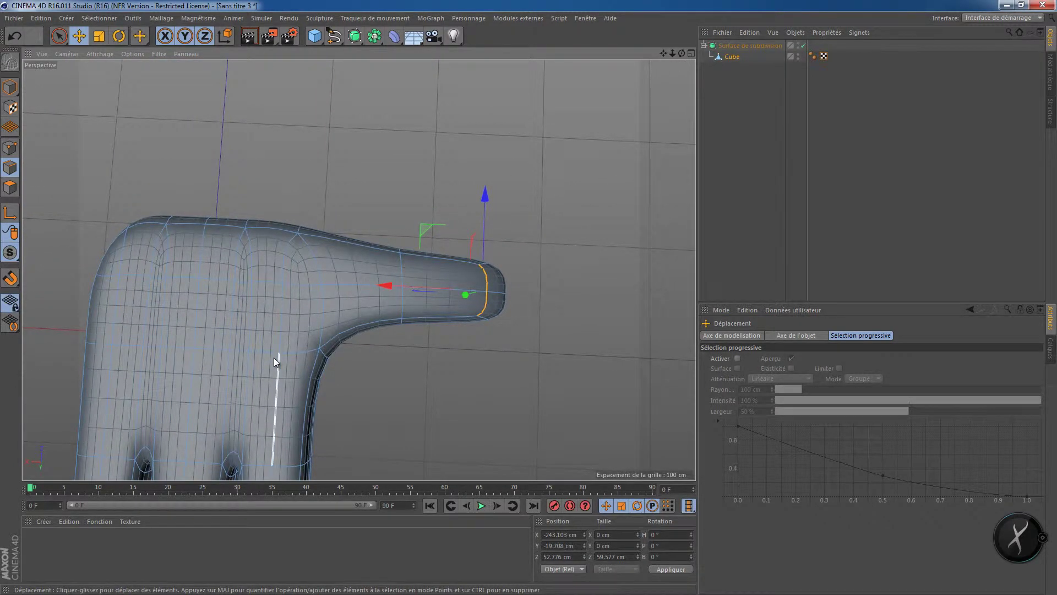
- Select all polygons around the middle finger, from its base between the neighbouring fingers to its tip
left_click_drag(312, 291, 403, 396, "alt")
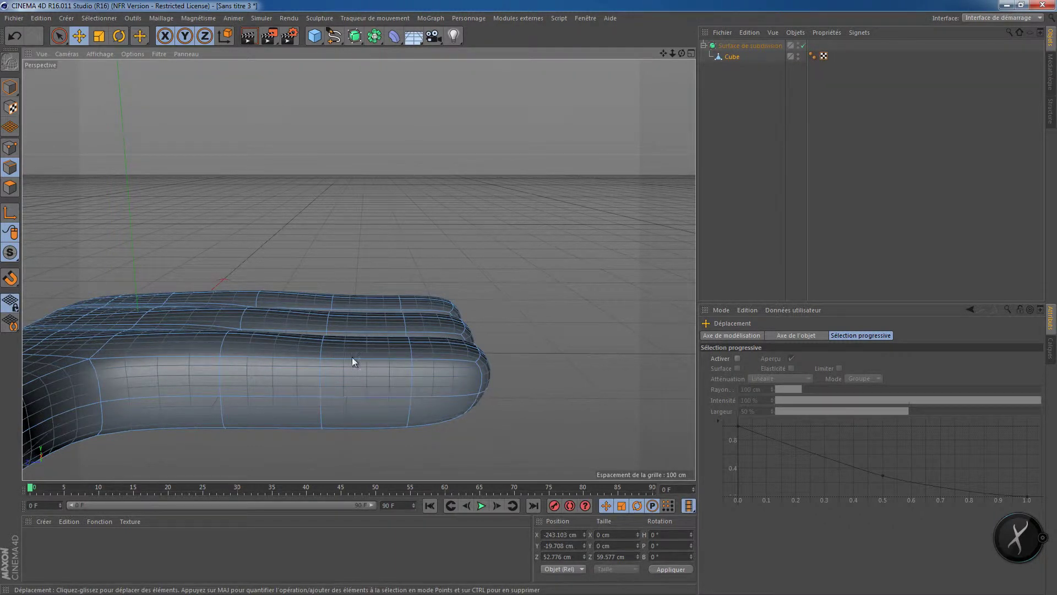
left_click_drag(351, 358, 339, 414, "alt")
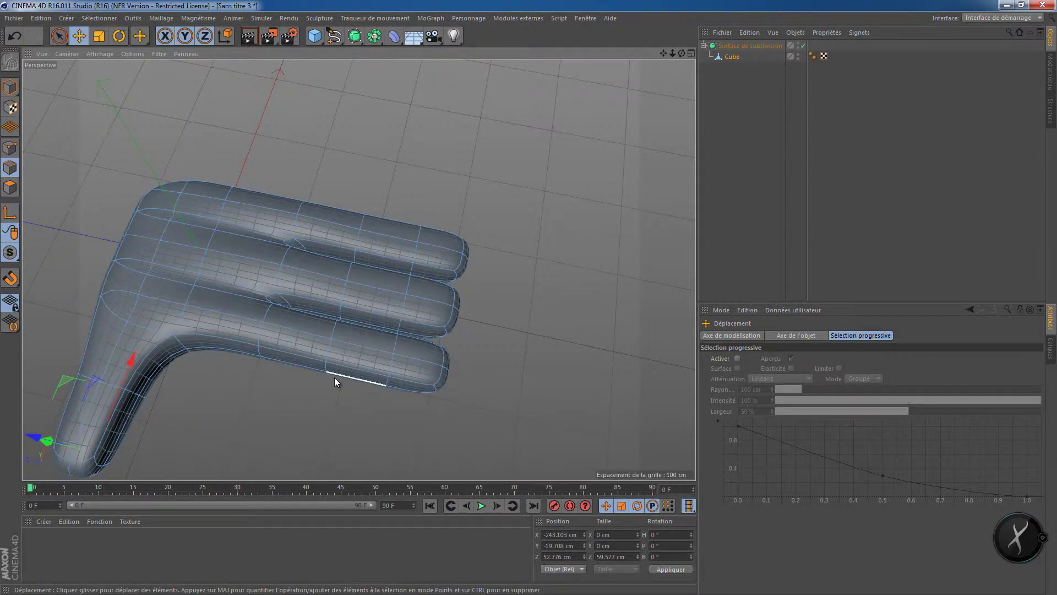
scroll(341, 365, "up", 2)
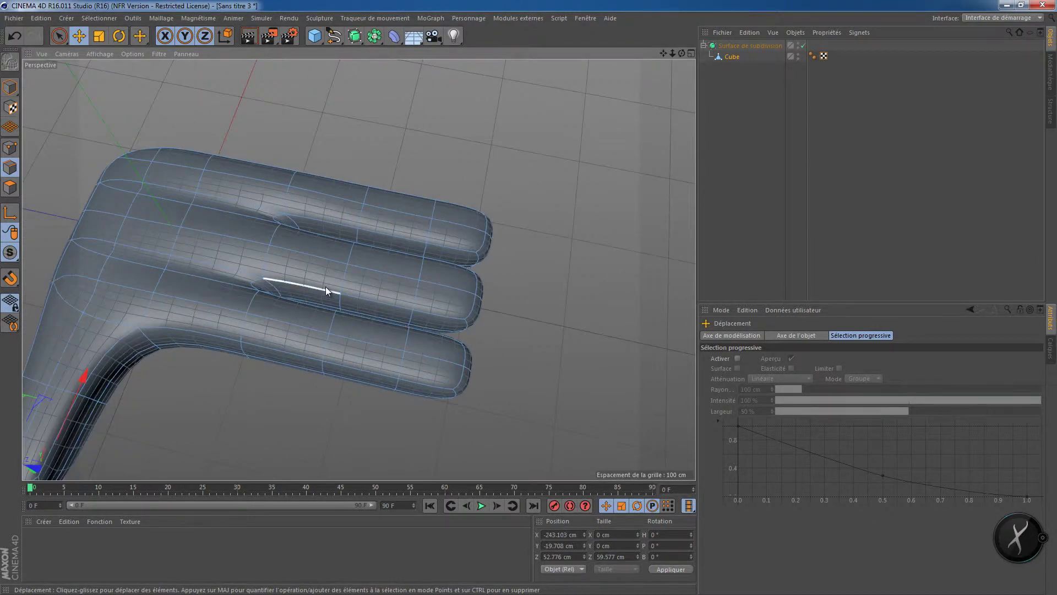
scroll(325, 286, "up", 4)
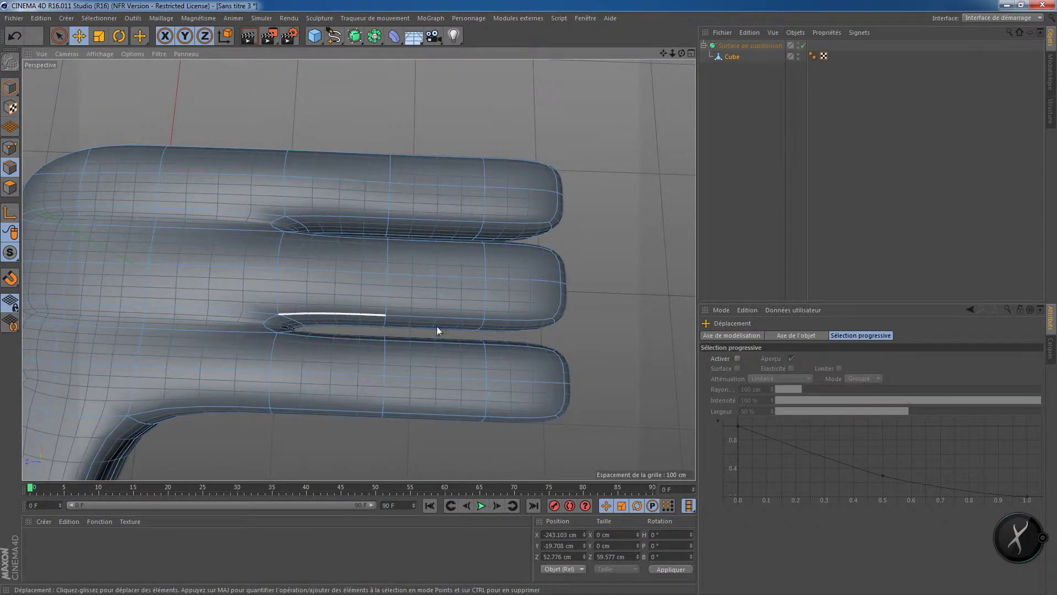
left_click(10, 188)
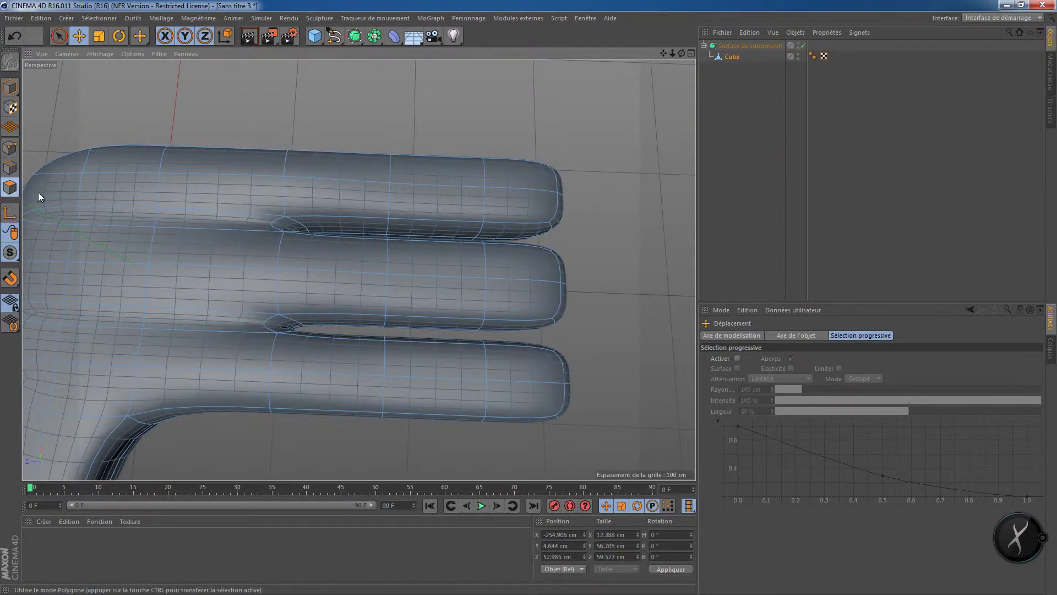
key("9")
left_click(326, 264)
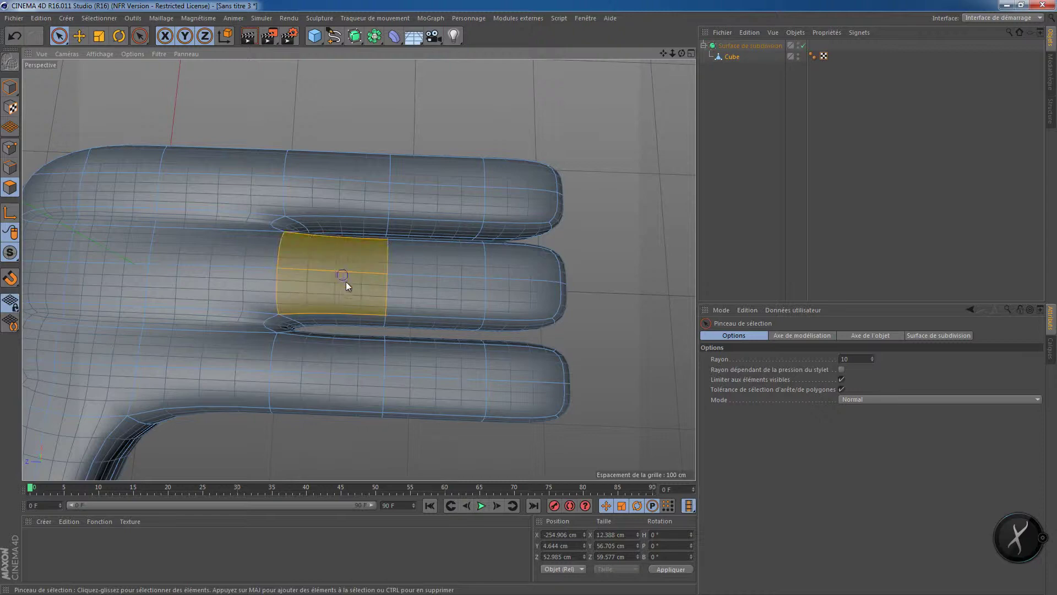
mouse_move(381, 305)
left_mouse_down()
mouse_move(396, 315)
mouse_move(369, 313)
mouse_move(513, 312)
mouse_move(553, 272)
mouse_move(457, 267)
mouse_move(490, 245)
mouse_move(272, 174)
mouse_move(403, 181)
mouse_move(465, 170)
mouse_move(434, 325)
mouse_move(462, 279)
left_mouse_up()
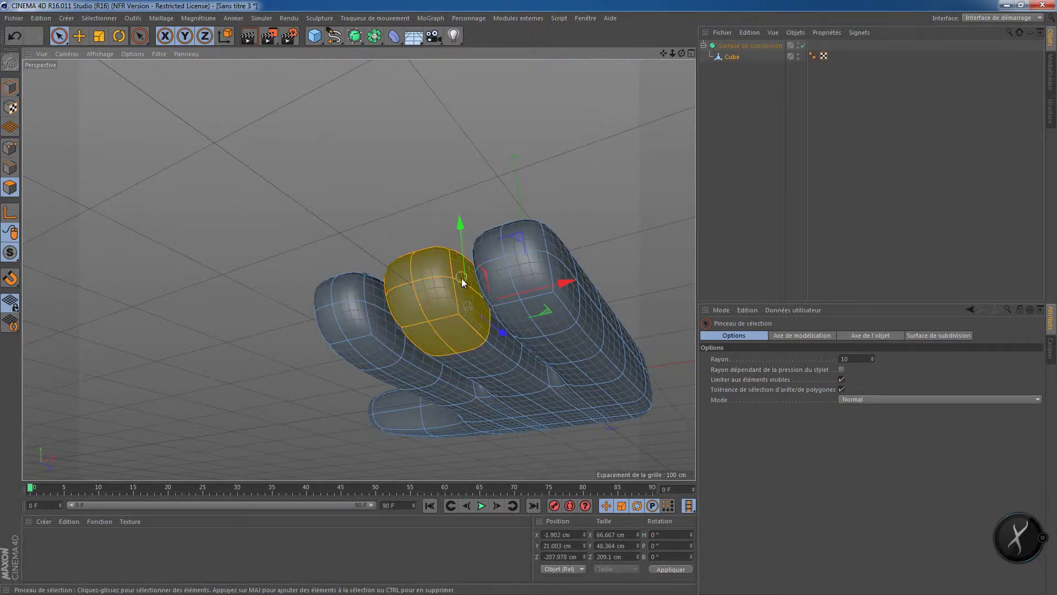
mouse_move(526, 377)
left_mouse_down()
mouse_move(484, 371)
mouse_move(573, 364)
mouse_move(550, 356)
mouse_move(544, 294)
left_mouse_up()
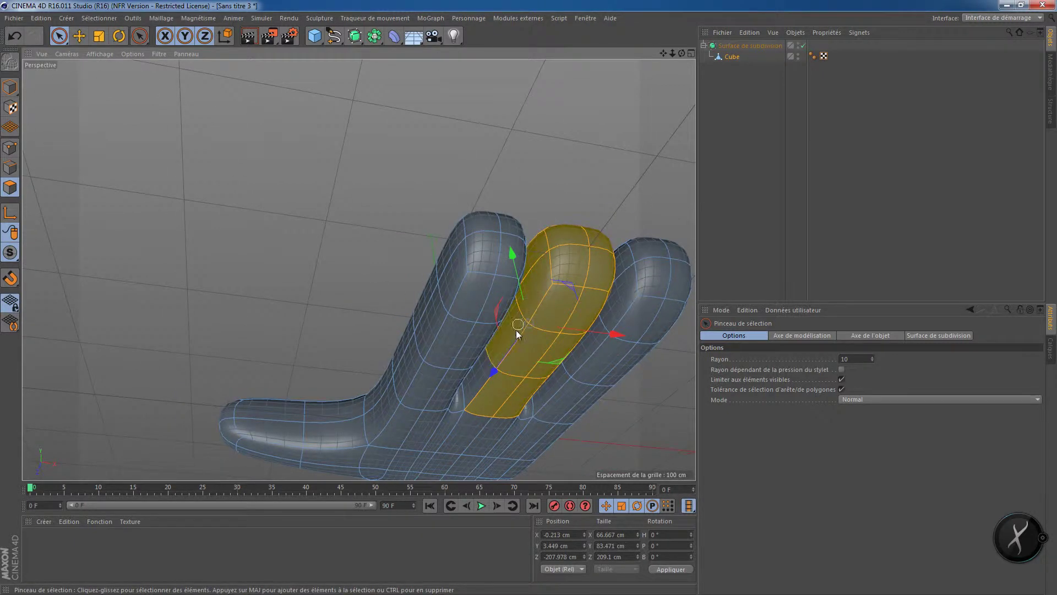
mouse_move(491, 366)
left_mouse_down("alt")
mouse_move(516, 406)
mouse_move(503, 391)
mouse_move(474, 405)
mouse_move(439, 448)
mouse_move(529, 298)
left_mouse_up("alt")
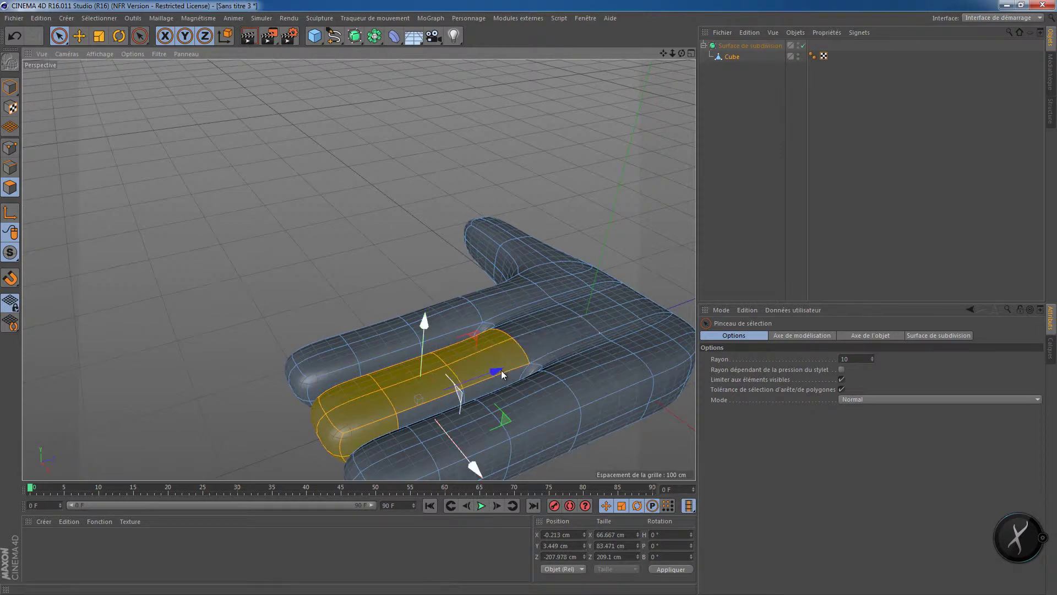
mouse_move(496, 380)
left_mouse_down("shift")
mouse_move(455, 392)
mouse_move(484, 406)
mouse_move(550, 370)
mouse_move(547, 347)
mouse_move(570, 414)
mouse_move(507, 349)
left_mouse_up("shift")
scroll(455, 393, "down", 3)
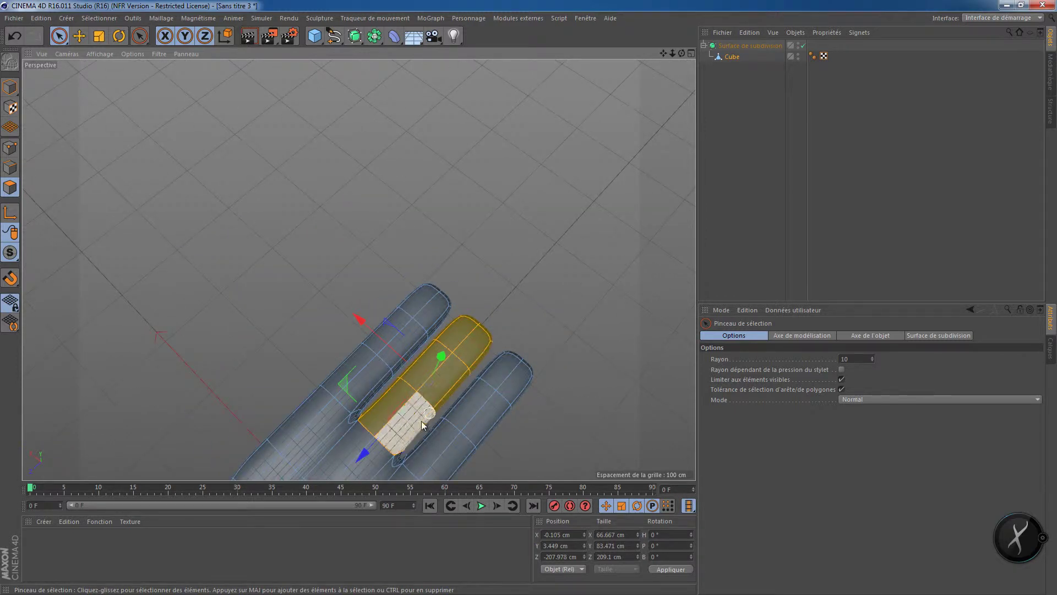
- Lengthen the selected middle finger to about 224.1 cm along Z and move it outward to about Z -225.7 cm
left_click_drag(361, 457, 377, 453)
key("t")
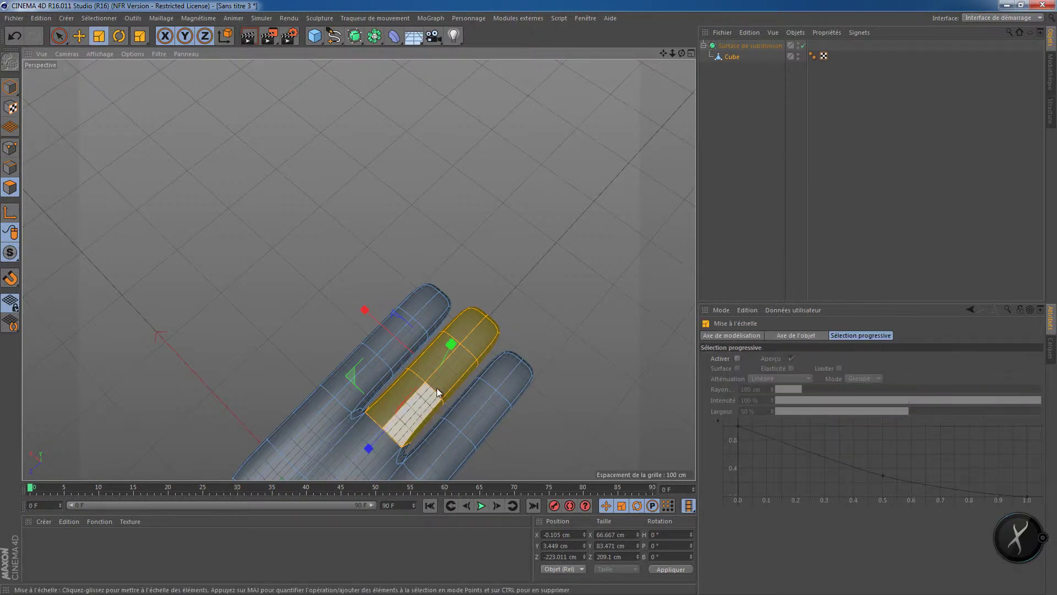
left_click_drag(366, 447, 362, 451)
key("e")
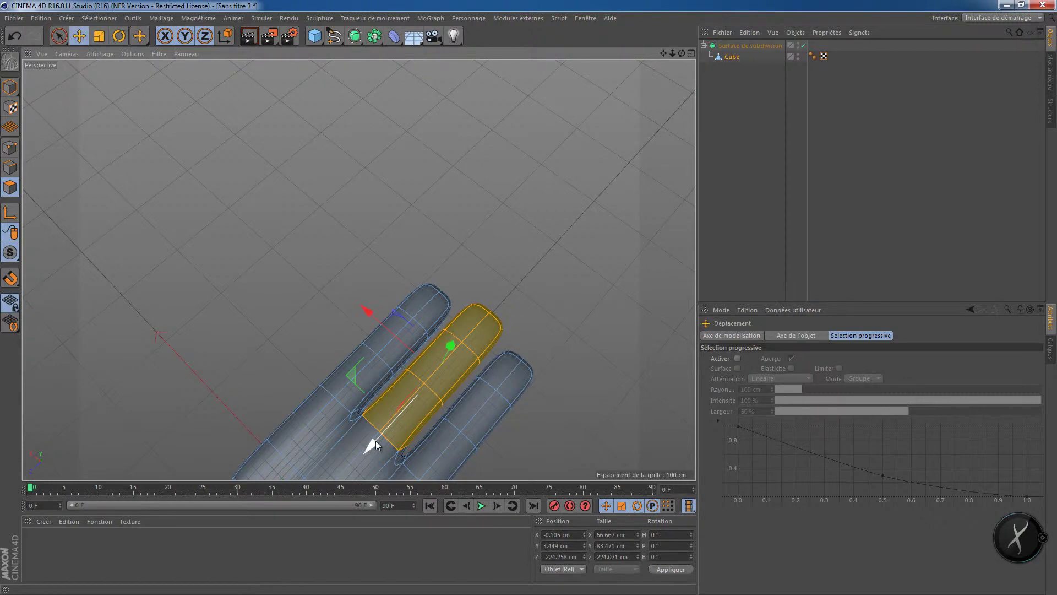
- Extrude the eight polygons on the palm's wrist end by 59 cm to form a wrist
left_click_drag(450, 444, 481, 266, "alt")
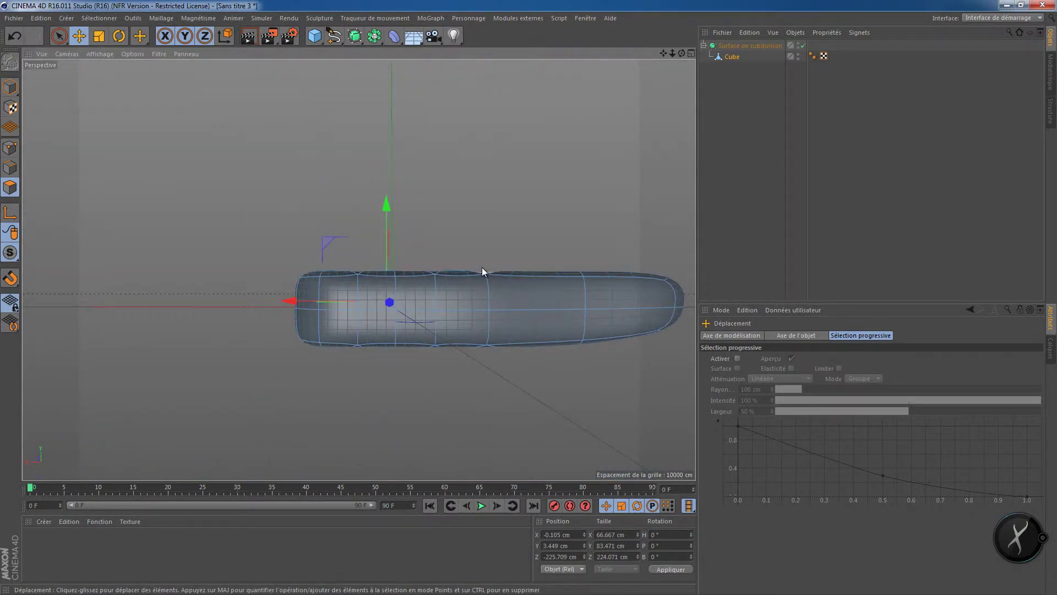
left_click(346, 295)
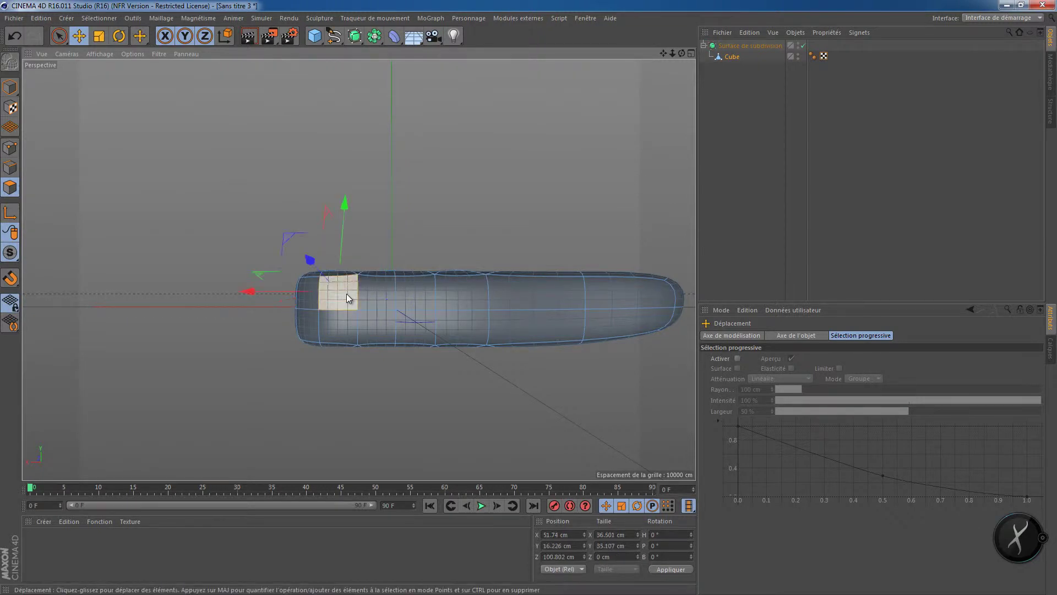
key("9")
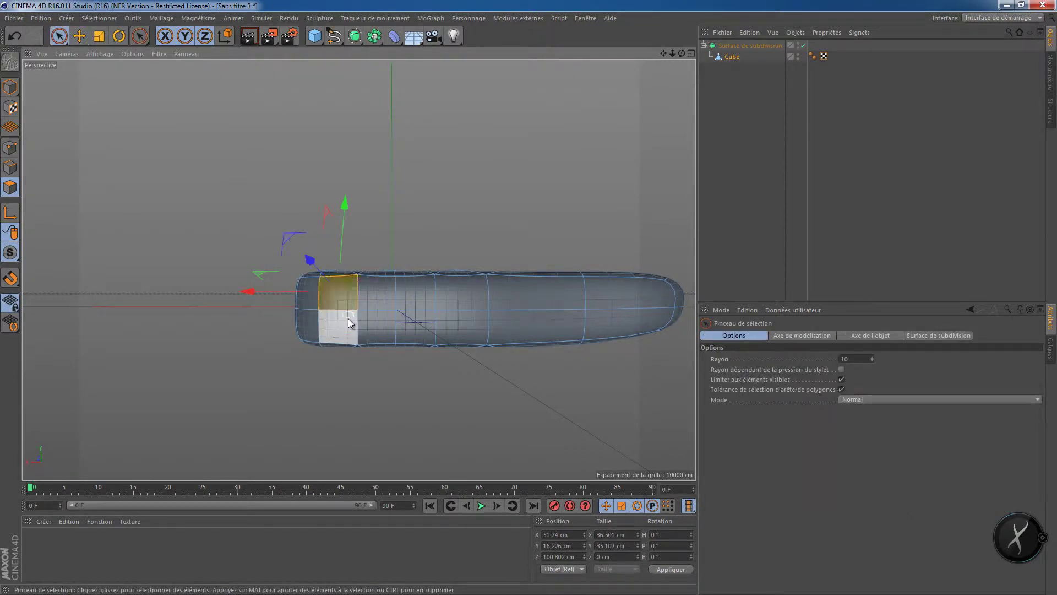
mouse_move(348, 319)
left_mouse_down()
mouse_move(373, 299)
mouse_move(458, 309)
left_mouse_up()
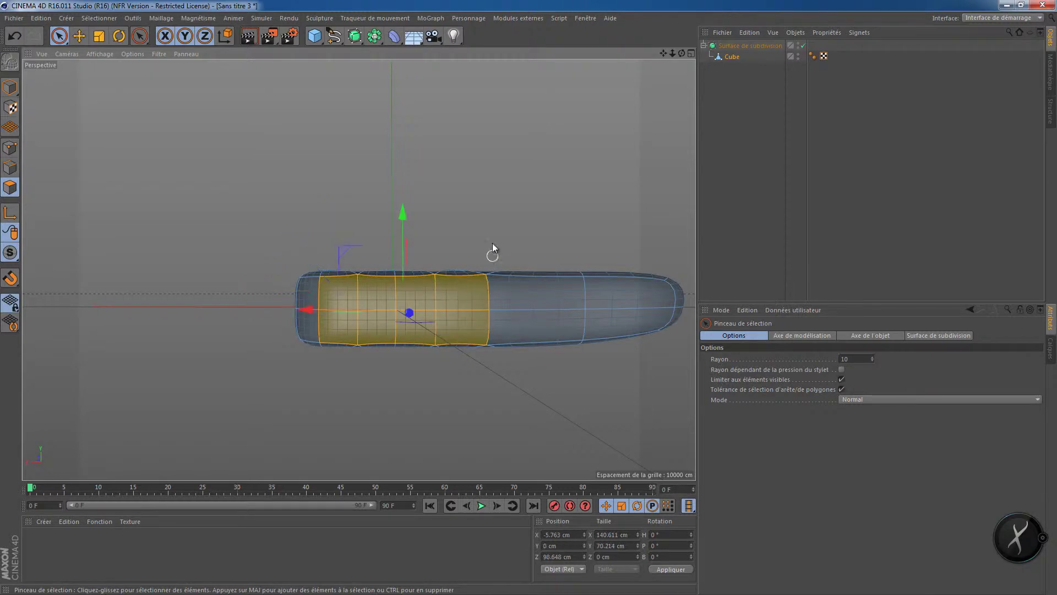
mouse_move(493, 250)
left_mouse_down("alt")
mouse_move(488, 337)
mouse_move(351, 329)
mouse_move(455, 259)
left_mouse_up("alt")
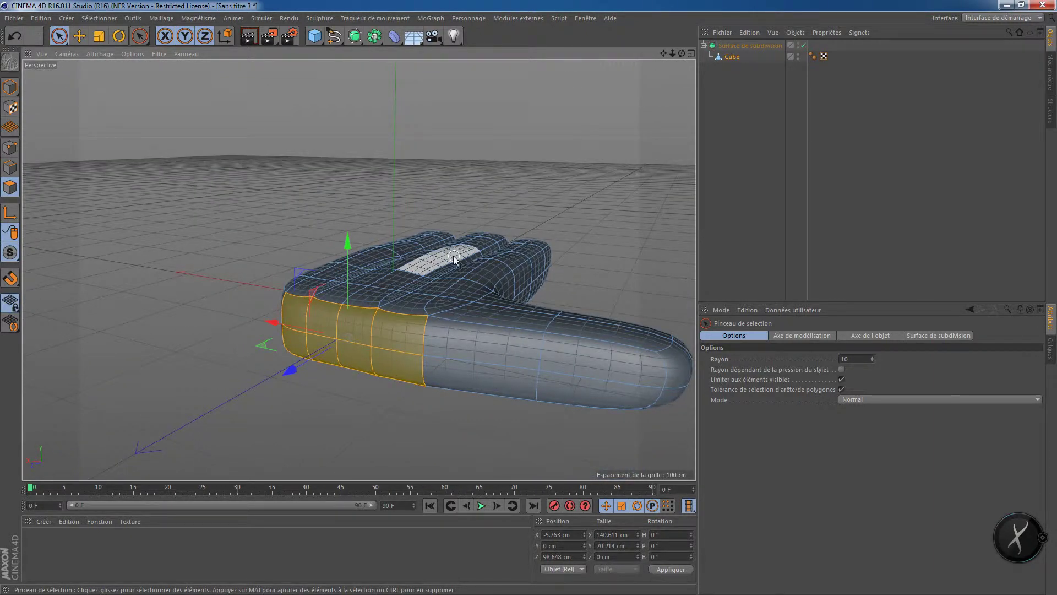
right_click(381, 337)
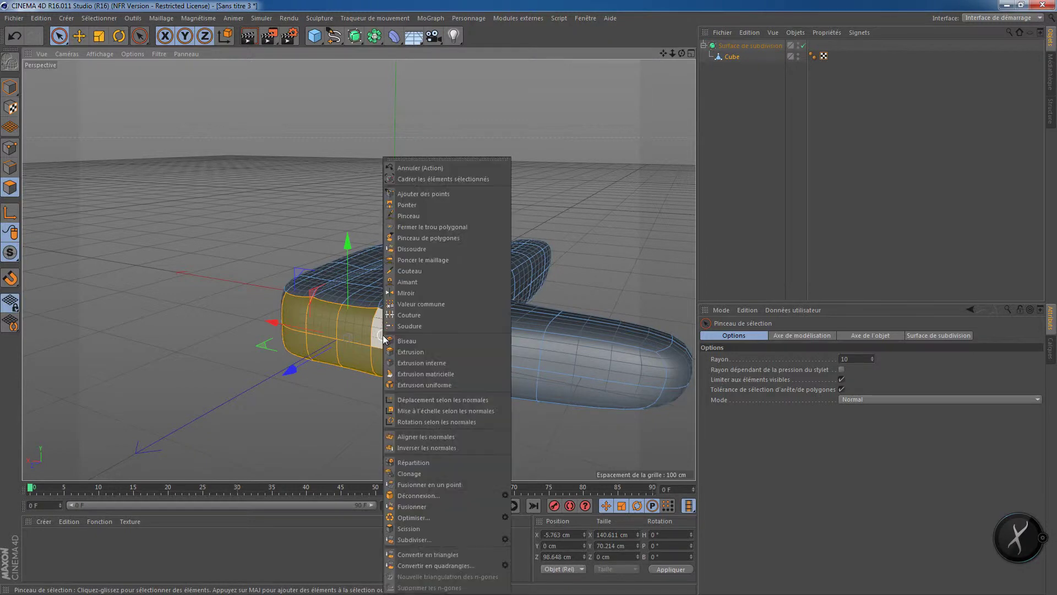
left_click(418, 353)
left_click_drag(503, 330, 451, 335, "alt")
left_click_drag(527, 297, 257, 187)
left_click_drag(537, 300, 530, 300)
left_click_drag(230, 298, 263, 387, "alt")
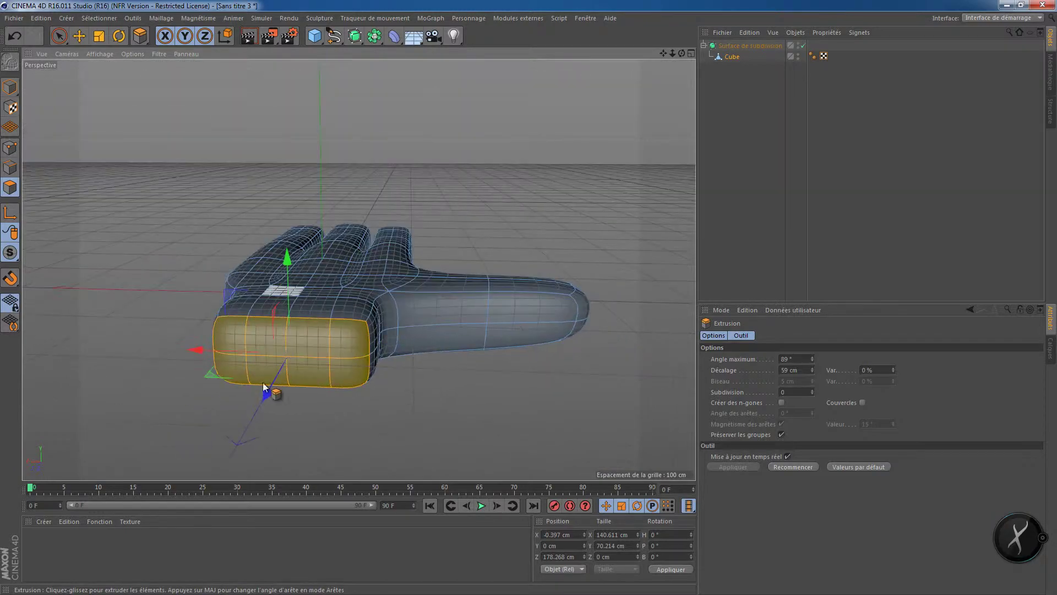
- Cut extra edge loops on both sides of the outer finger's two joint rings with the Knife in loop mode
left_click_drag(299, 283, 325, 358, "alt")
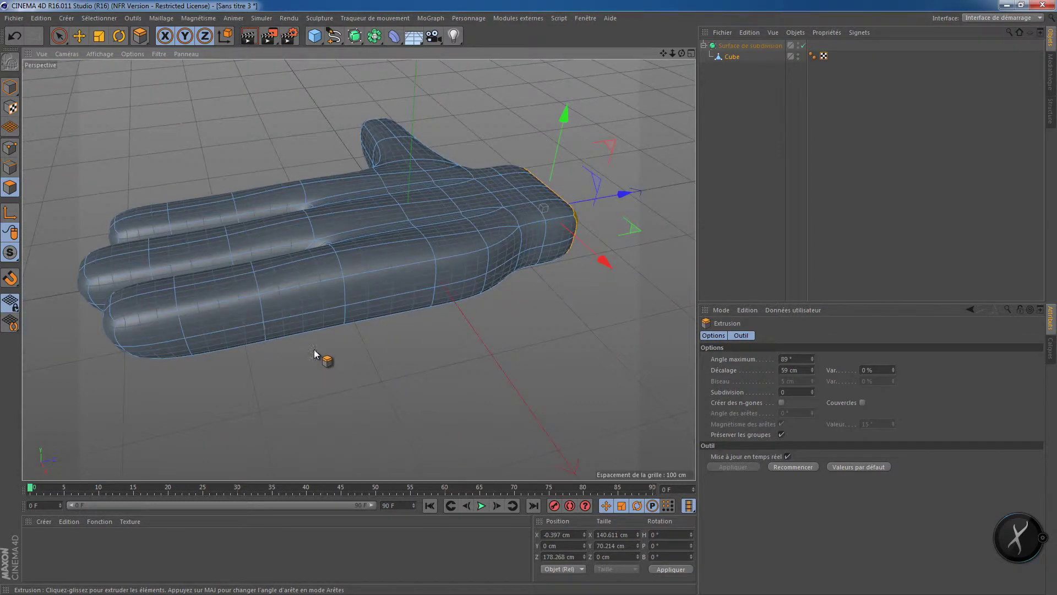
left_click(10, 168)
right_click(223, 238)
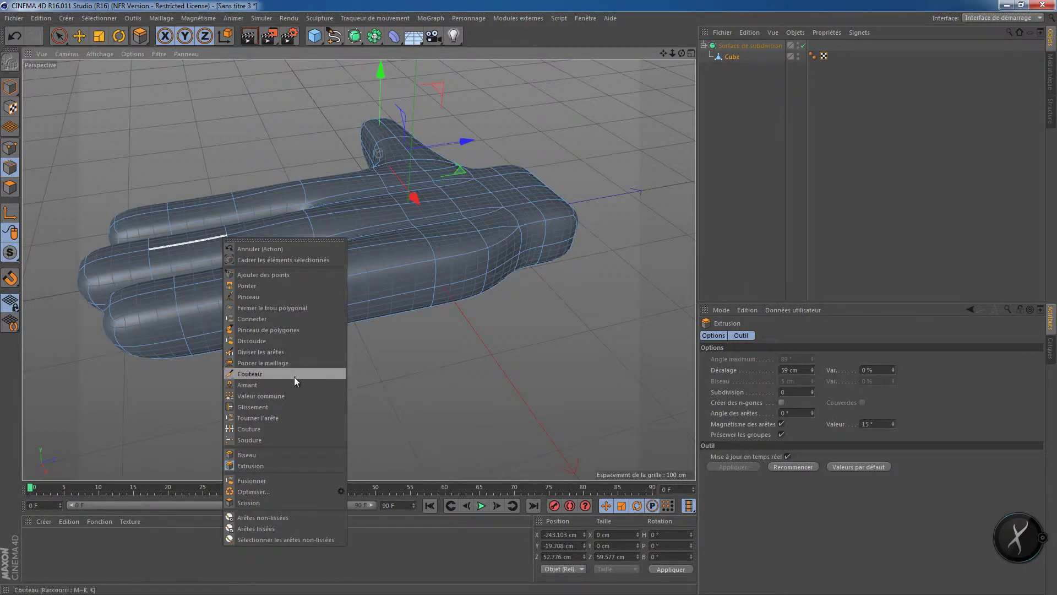
left_click(262, 374)
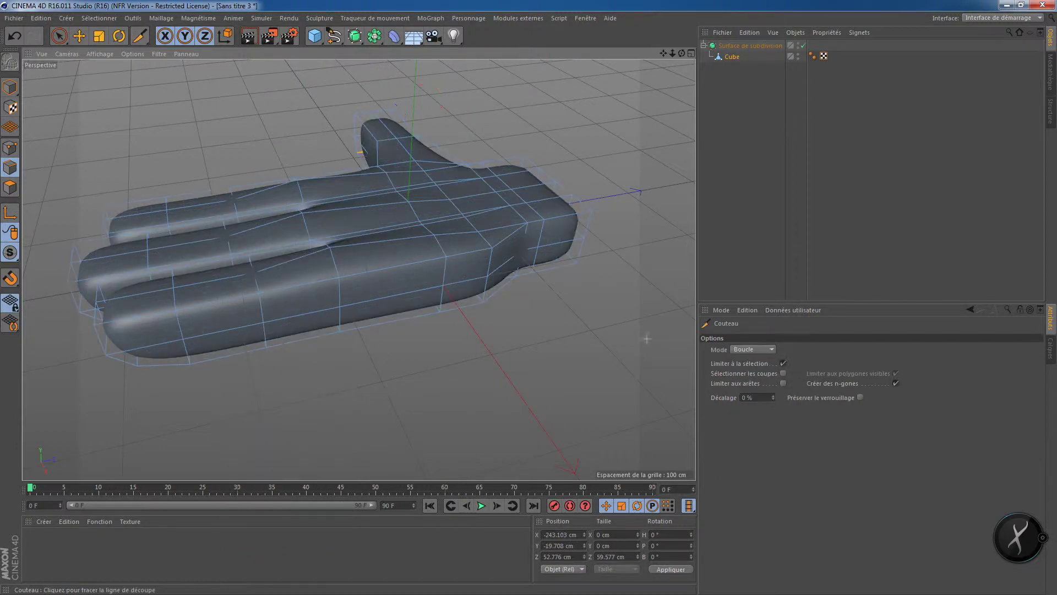
scroll(275, 279, "up", 5)
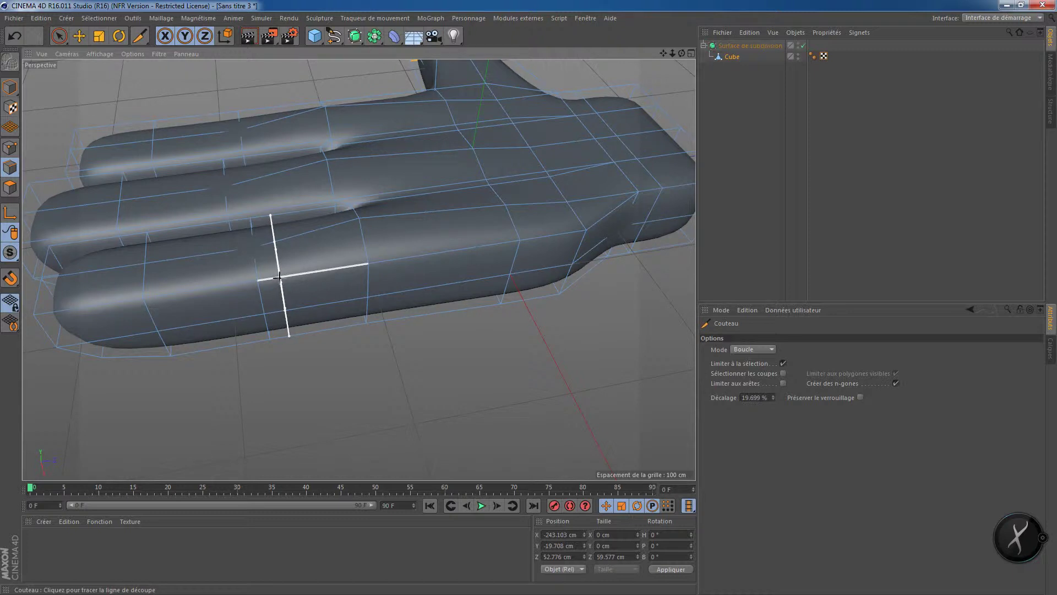
scroll(277, 280, "up", 2)
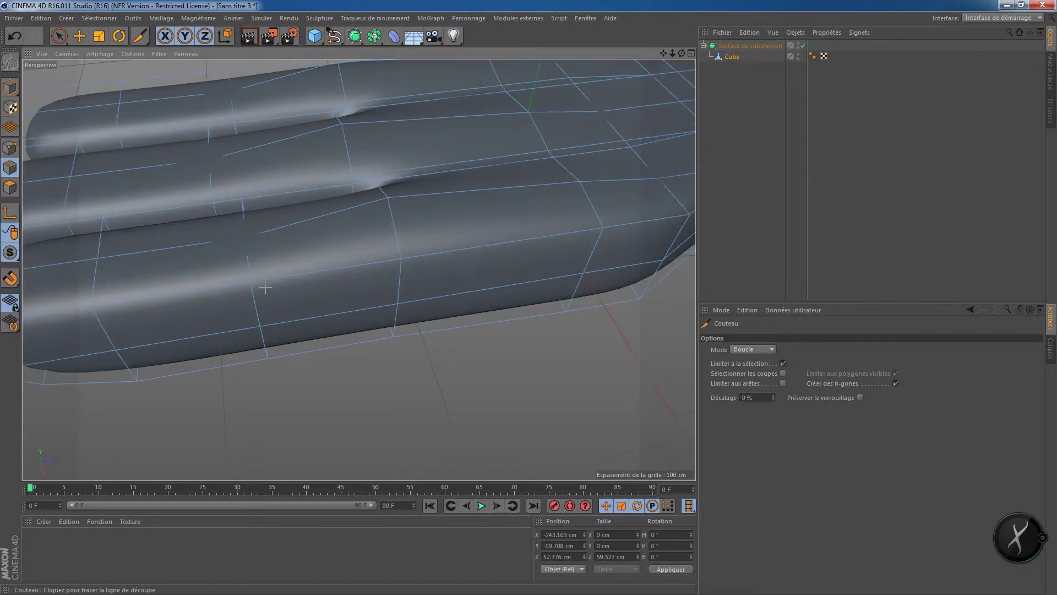
middle_click_drag(269, 286, 353, 314, "alt")
left_click_drag(353, 313, 350, 332, "alt")
left_click(349, 325)
key("space")
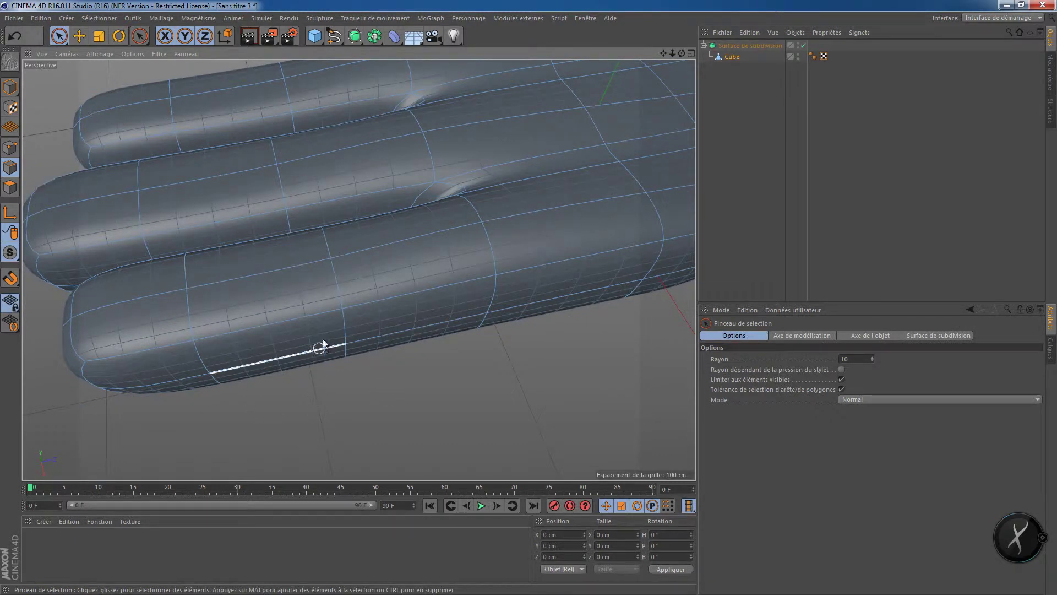
key("space")
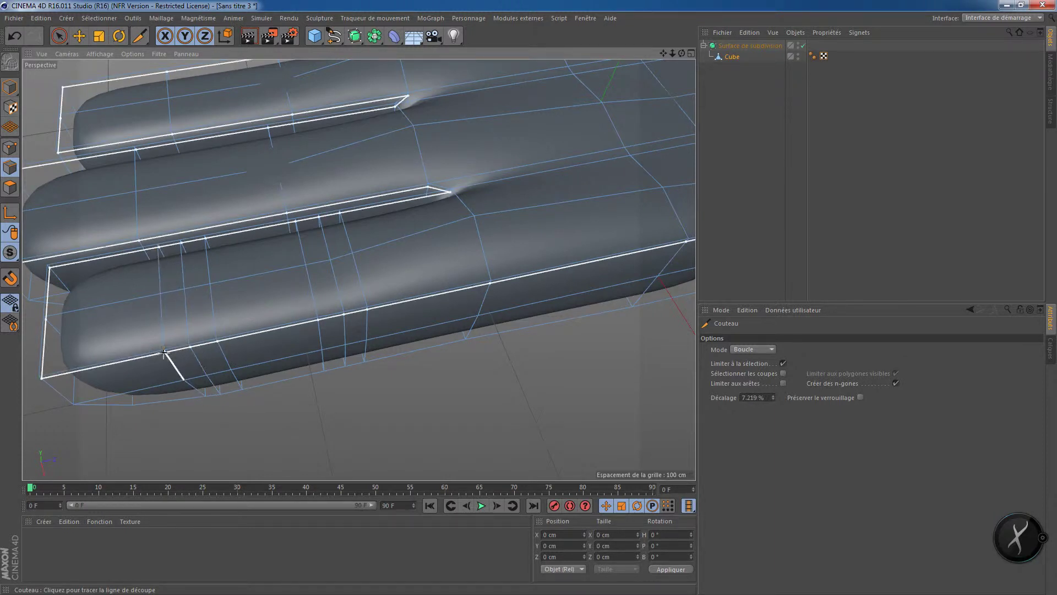
- Cut the same pairs of edge loops beside both joint rings on the middle finger and on the finger nearest the thumb
left_click_drag(163, 353, 308, 385, "alt")
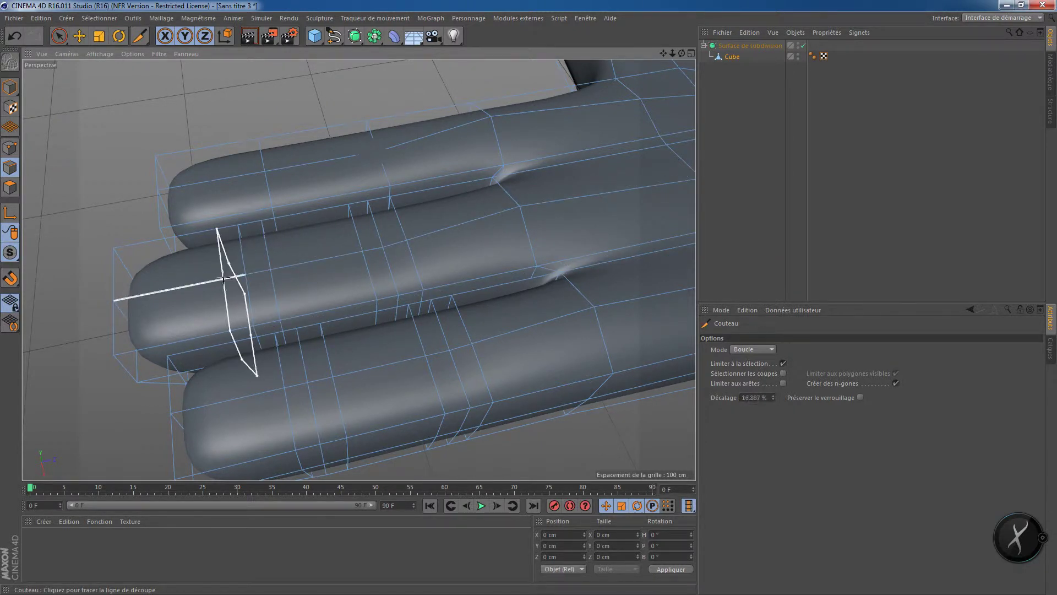
scroll(358, 267, "up", 5)
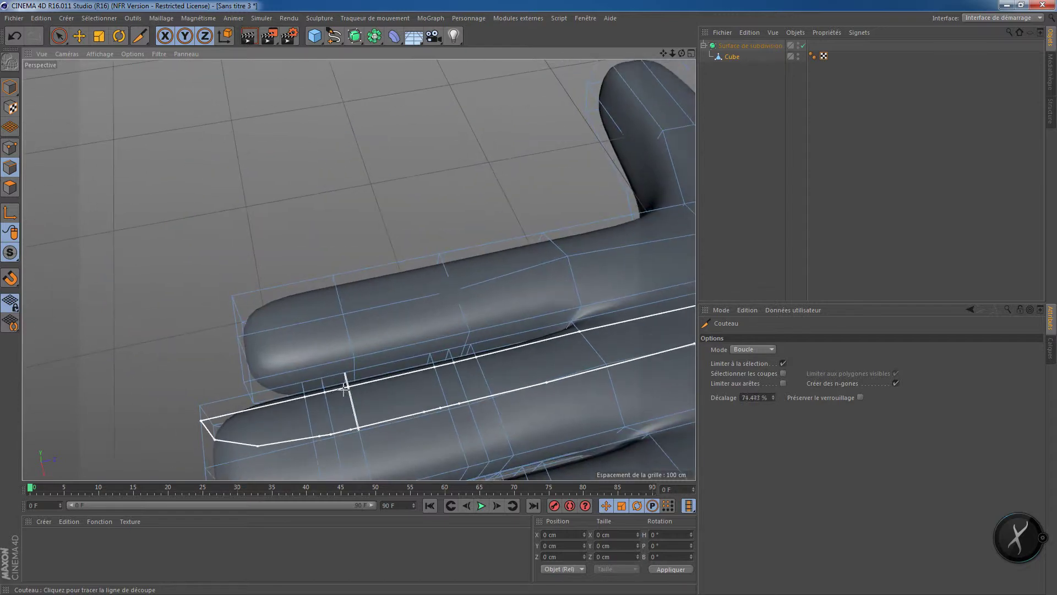
left_click(327, 316)
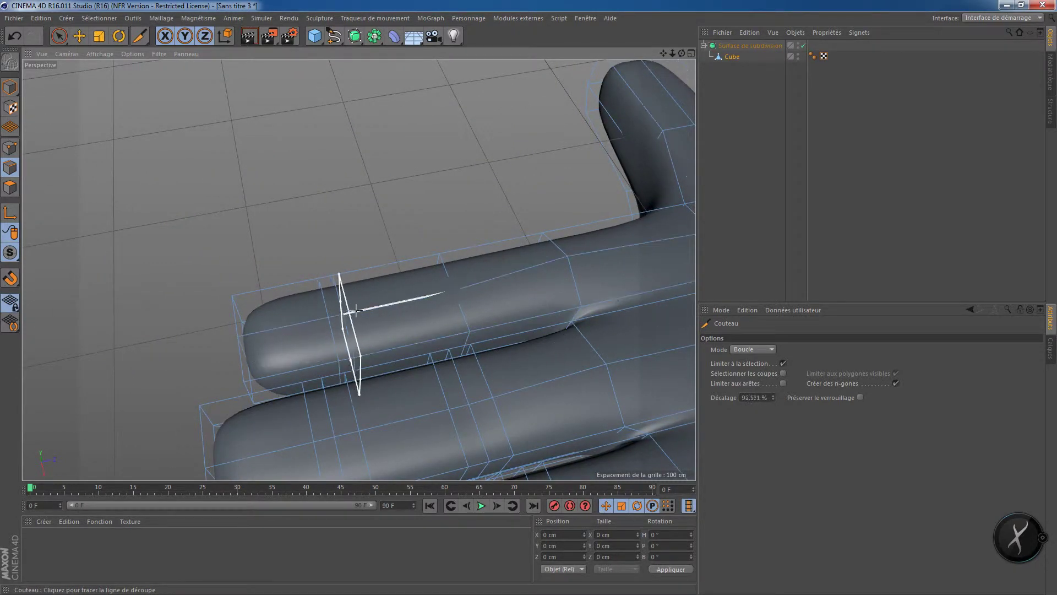
left_click(359, 310)
left_click_drag(386, 344, 348, 344, "alt")
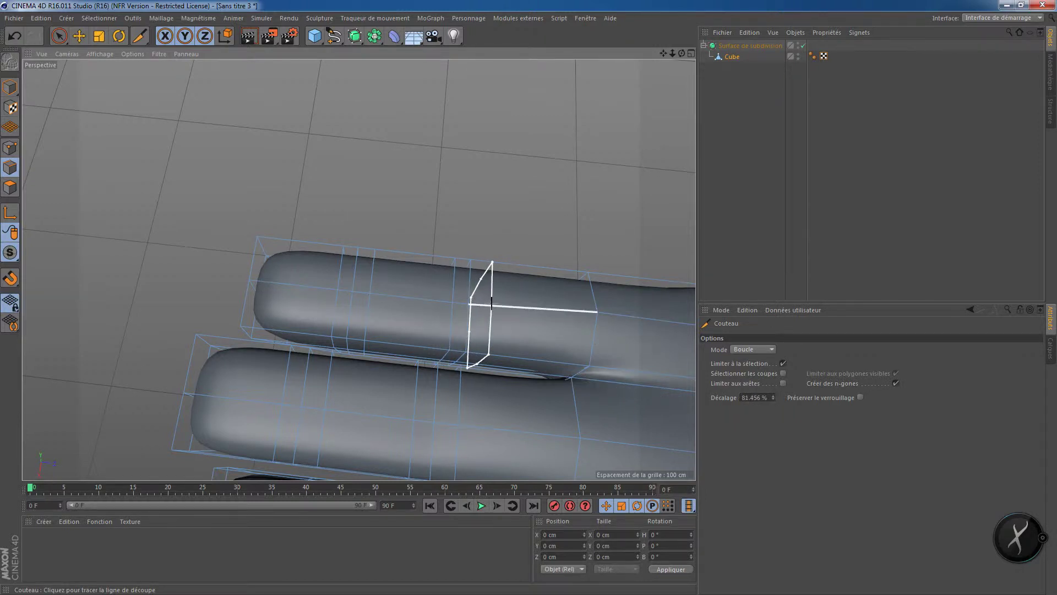
- Cut an extra edge loop around each of the three fingers, just in front of its base ring
scroll(509, 350, "down", 3)
middle_click_drag(522, 391, 396, 333, "alt")
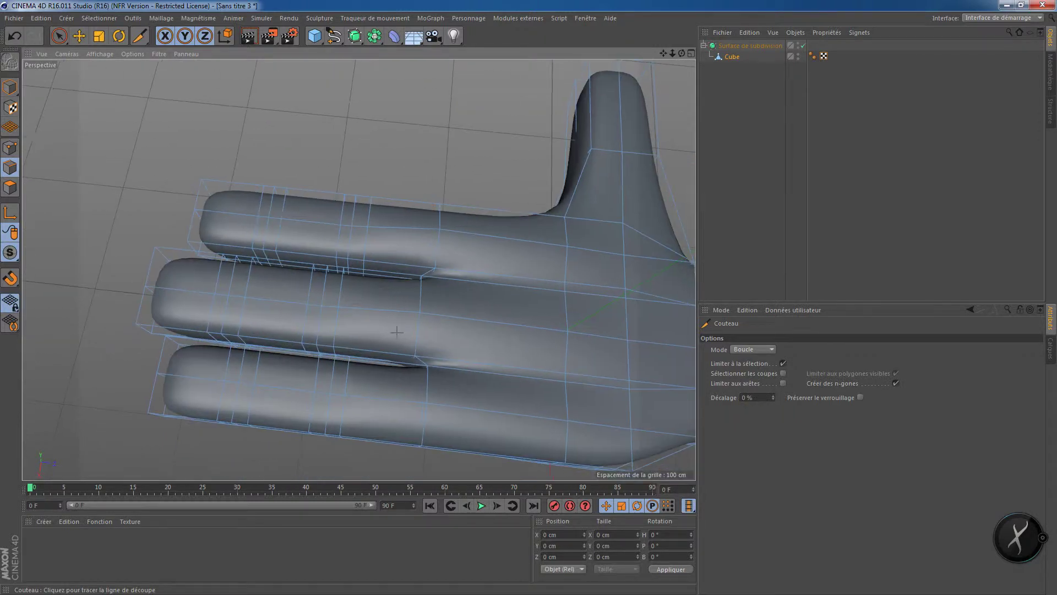
left_click(405, 310)
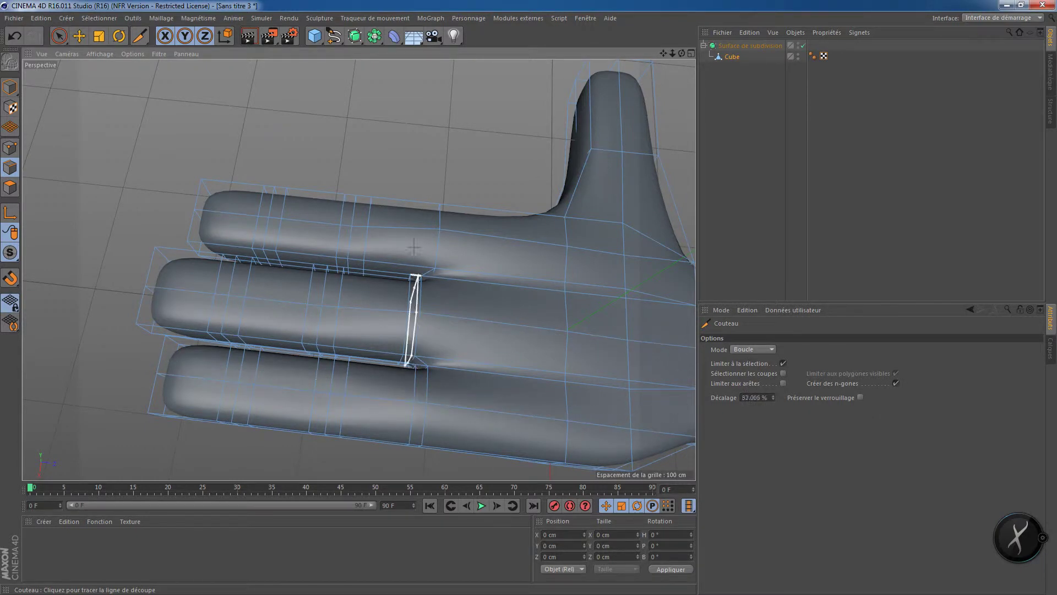
left_click(427, 229)
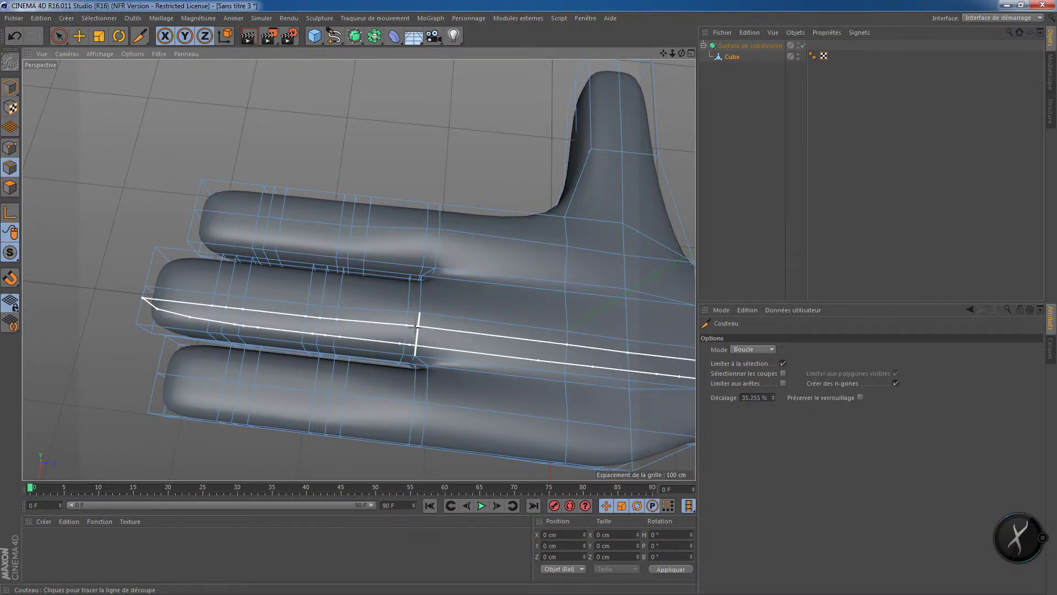
- Cut an edge loop on each side of the thumb's middle ring
scroll(419, 323, "down", 2)
left_click_drag(377, 321, 506, 277, "alt")
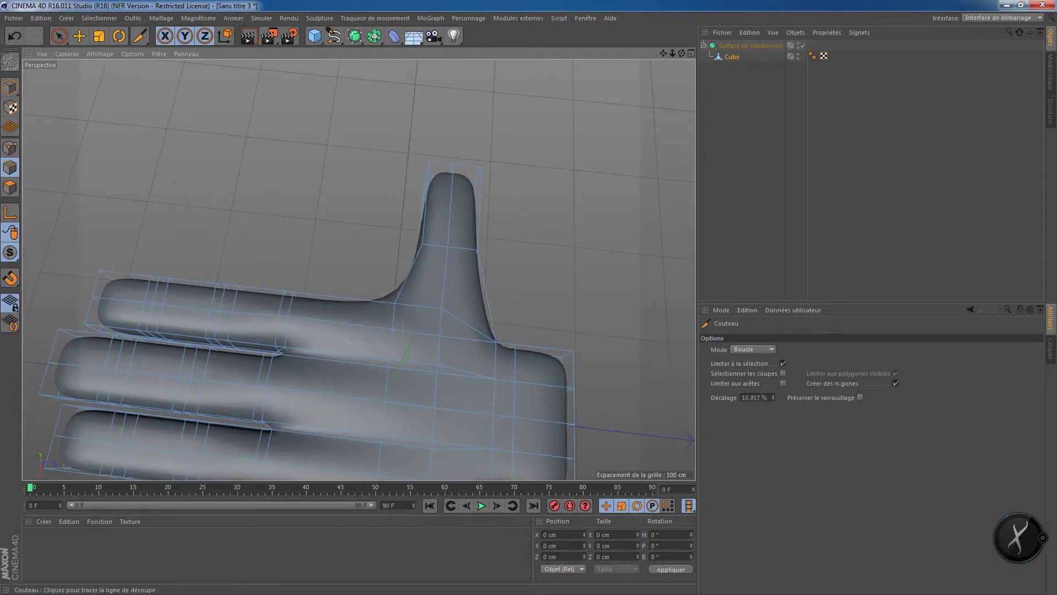
left_click_drag(357, 271, 358, 269, "alt")
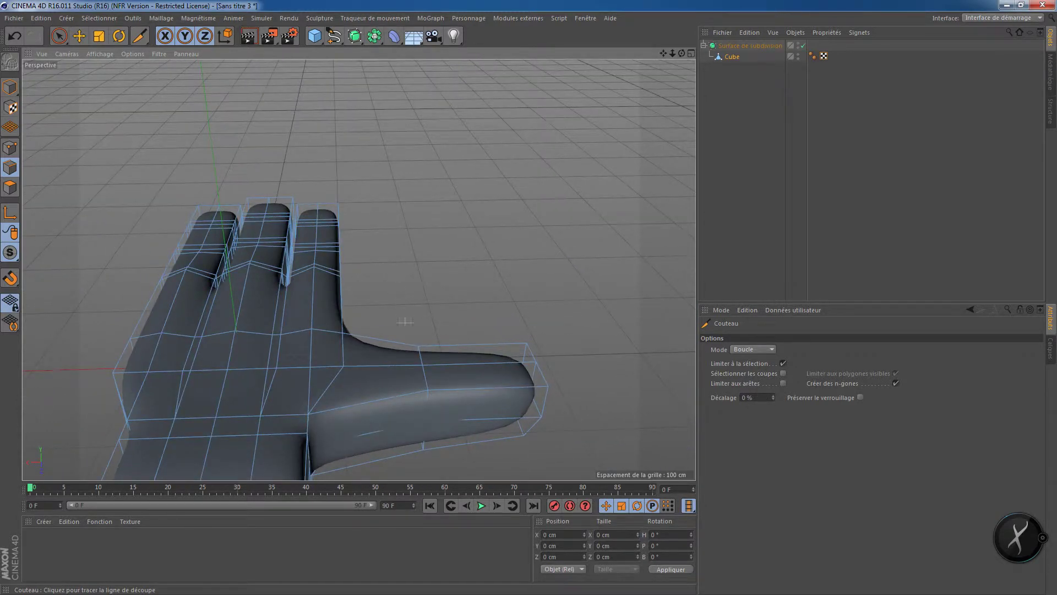
left_click(407, 365)
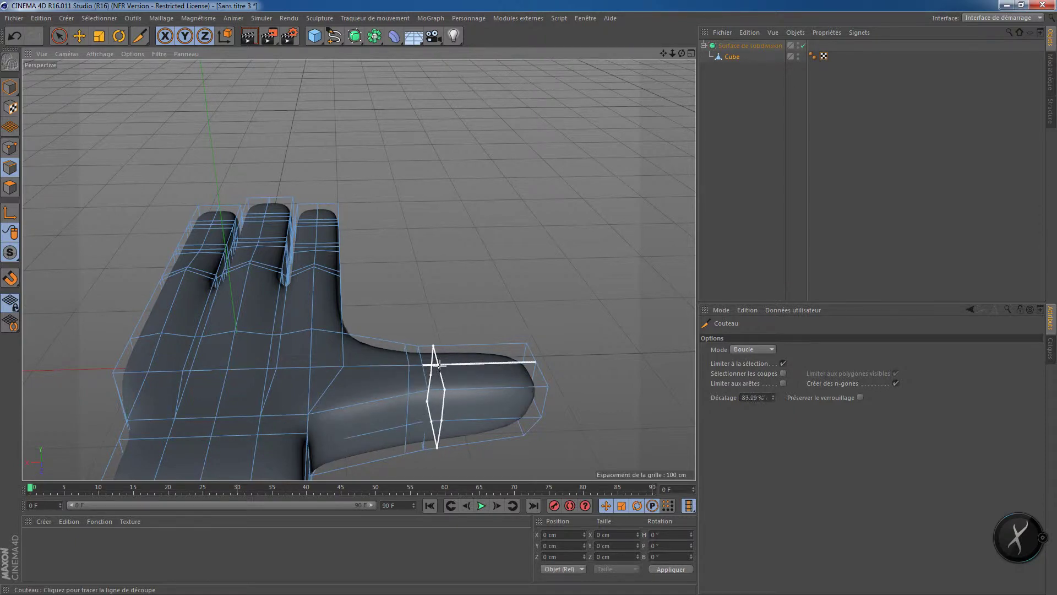
left_click_drag(419, 352, 334, 321, "alt")
left_click(334, 321)
- Try to cut a lengthwise edge loop around the sides of the whole hand, close to its upper edge
left_click_drag(237, 312, 409, 252, "alt")
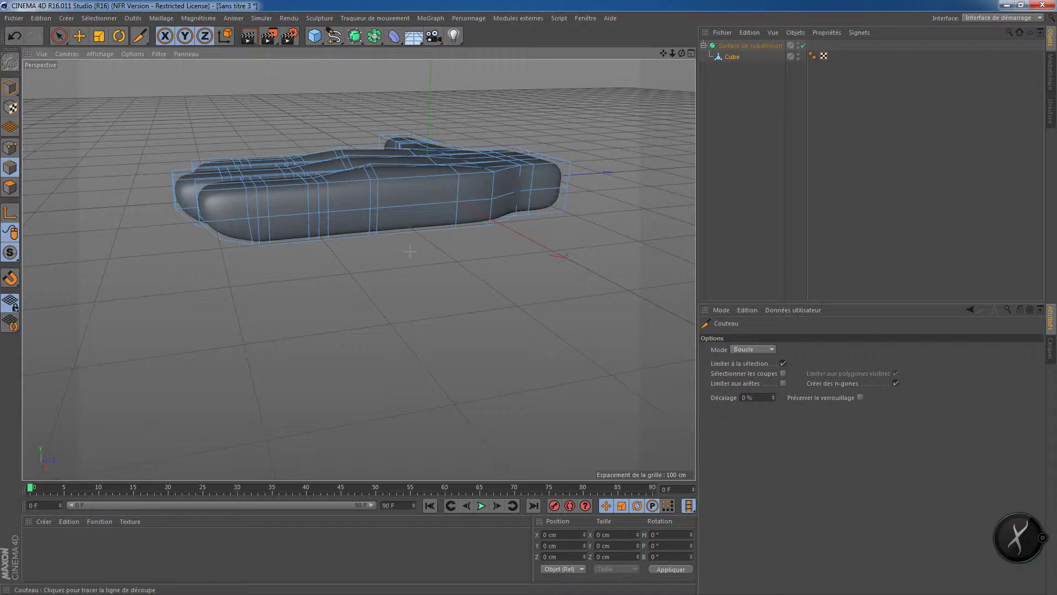
left_click_drag(410, 251, 417, 295, "alt")
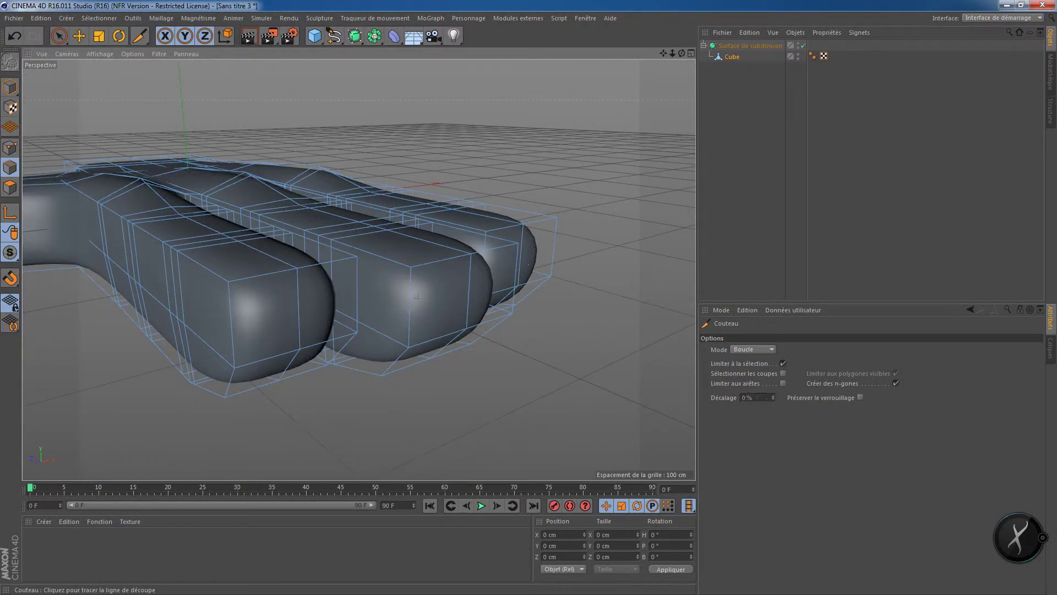
scroll(417, 296, "down", 3)
scroll(343, 308, "down", 3)
middle_click_drag(380, 317, 458, 297, "alt")
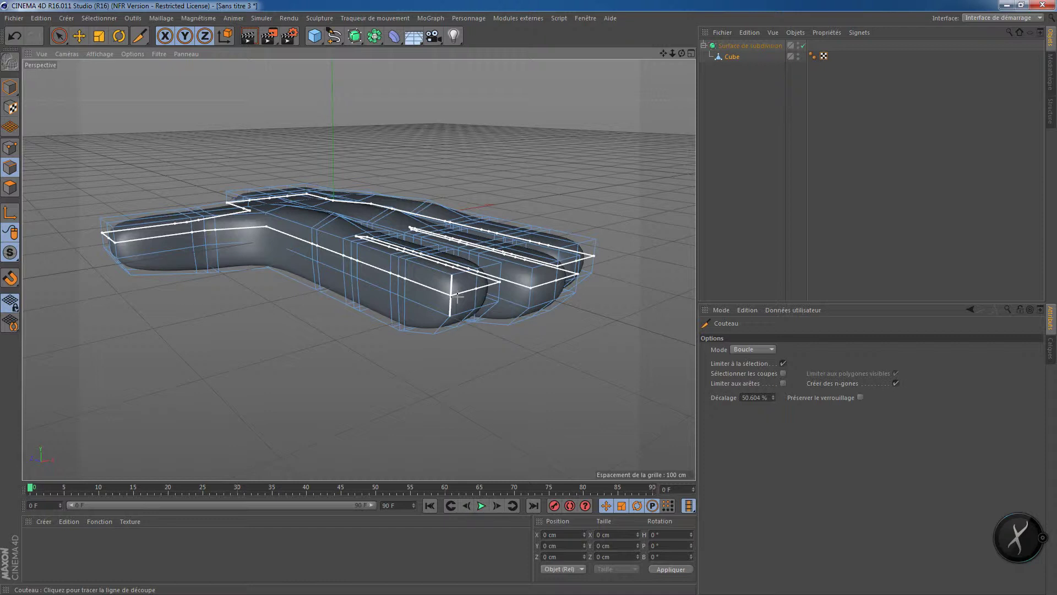
left_click(364, 270)
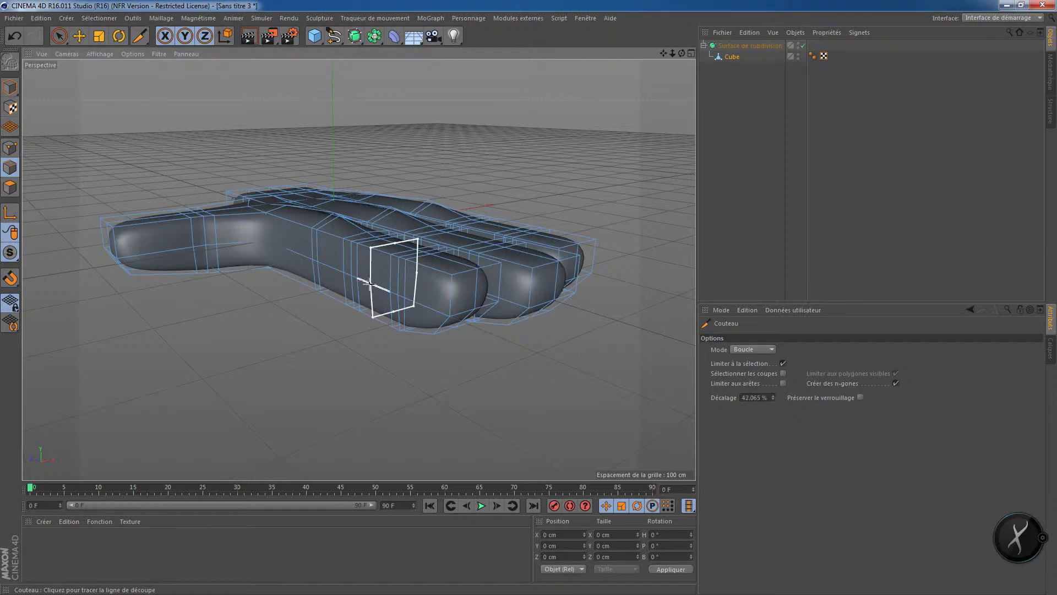
scroll(360, 284, "up", 5)
left_click_drag(447, 283, 413, 294, "alt")
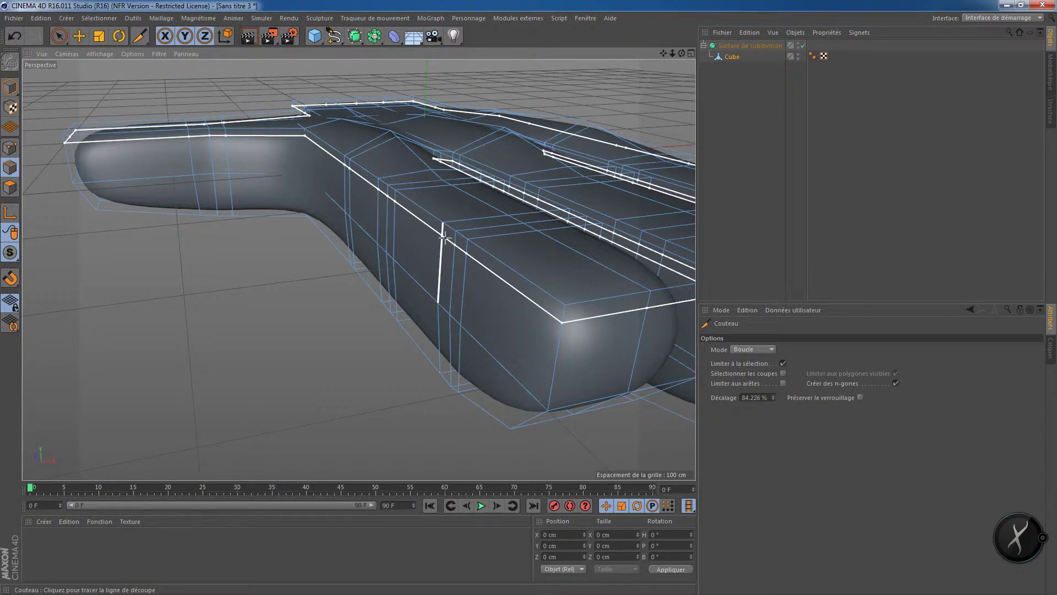
left_click_drag(446, 237, 611, 161, "alt")
- Examine the hand without its wireframe from several angles and undo the lengthwise loop cut
left_click(10, 187)
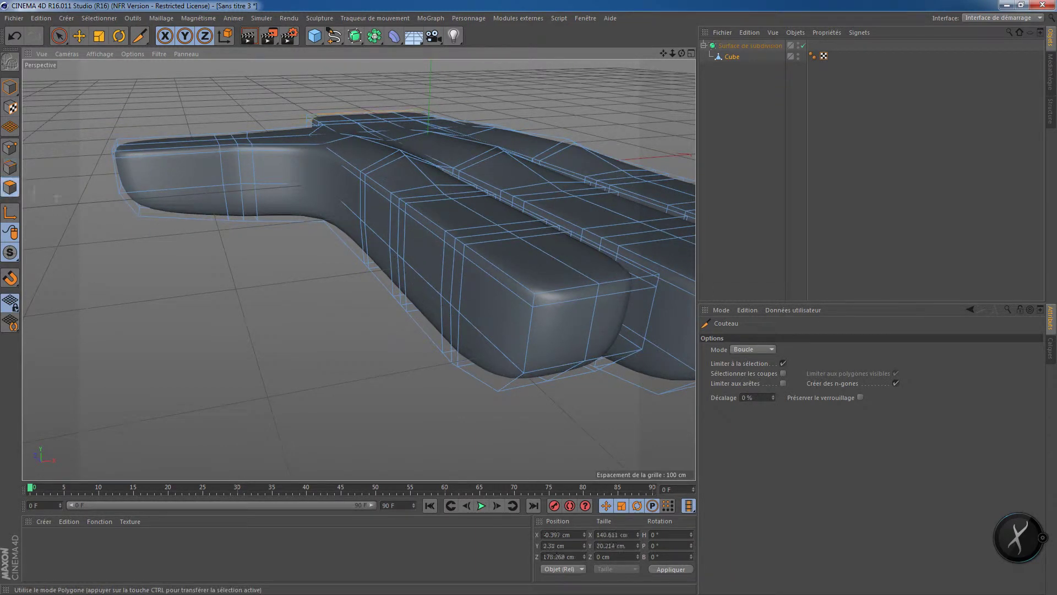
left_click(14, 89)
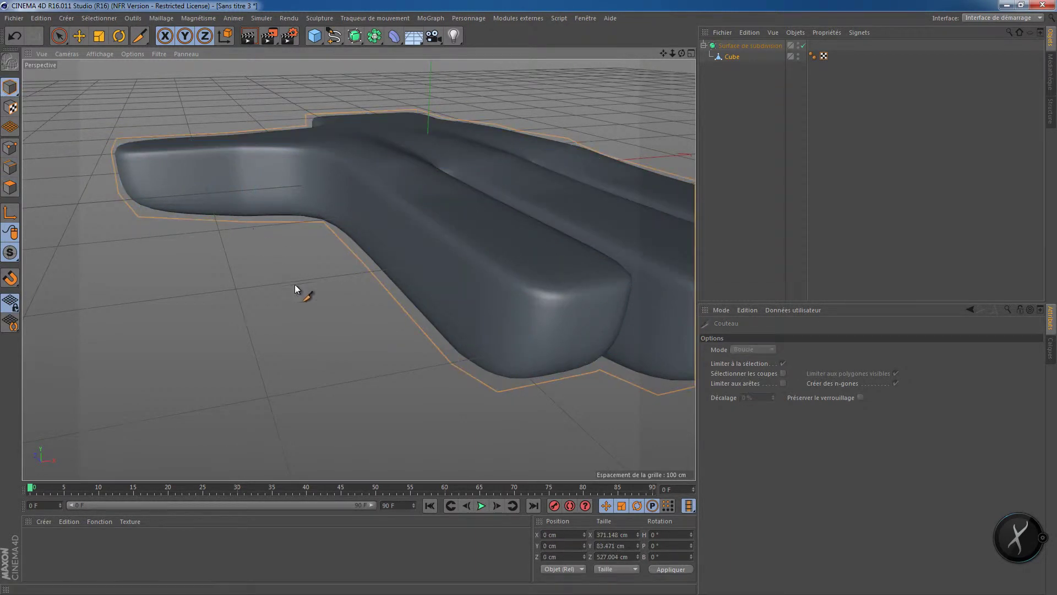
left_click_drag(296, 286, 361, 355, "alt")
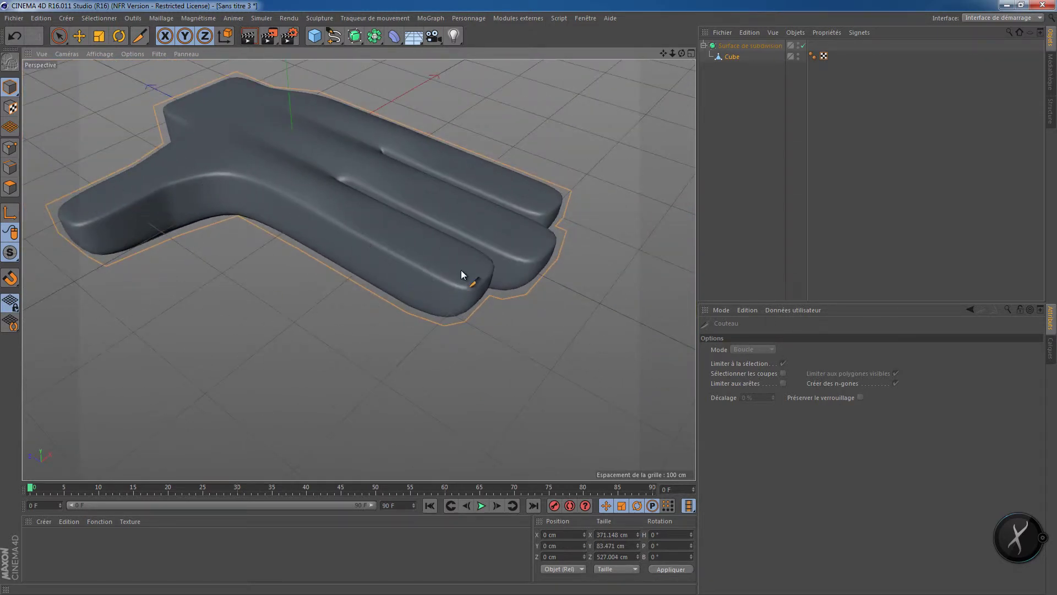
left_click_drag(420, 308, 293, 208, "alt")
left_click_drag(473, 359, 533, 353, "alt")
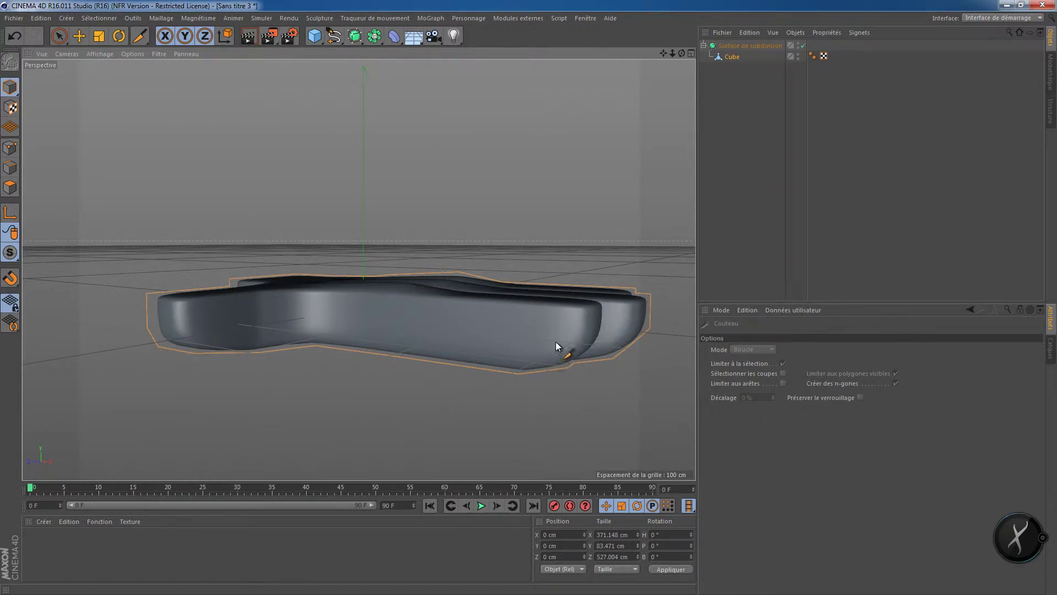
left_click_drag(429, 335, 471, 343, "alt")
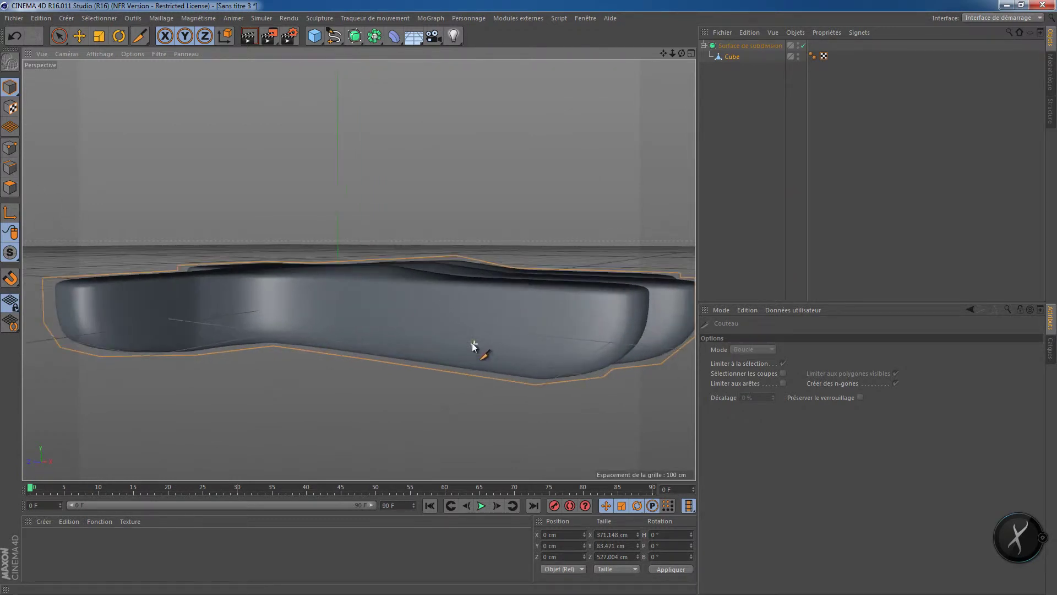
left_click_drag(437, 304, 346, 319, "alt")
key("ctrl+z")
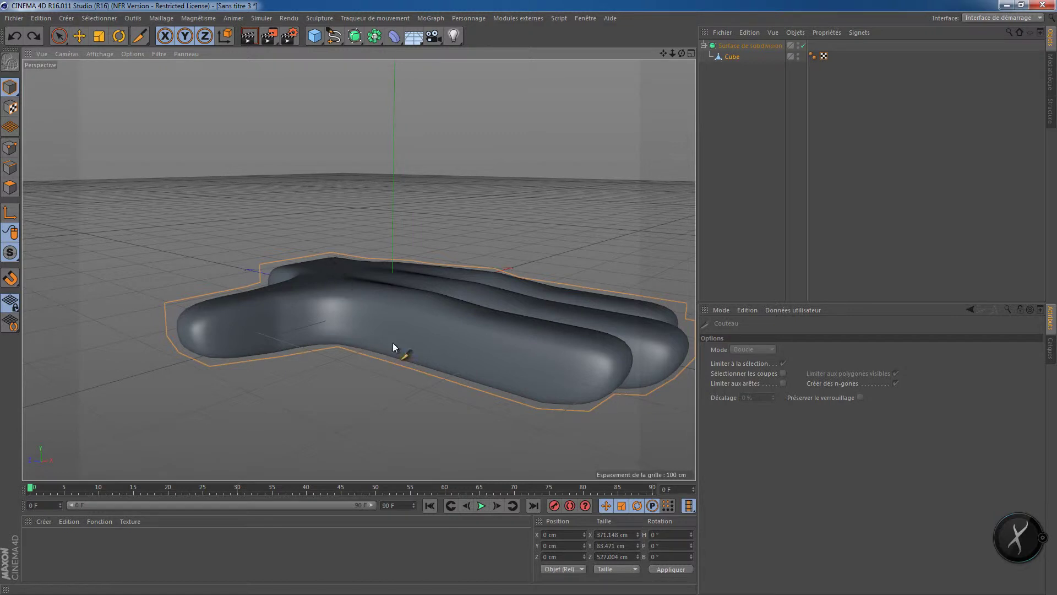
- Scale the selected polygons at the wrist's end vertically to a height of about 126.1 cm
left_click_drag(394, 346, 384, 319, "alt")
scroll(389, 325, "down", 3)
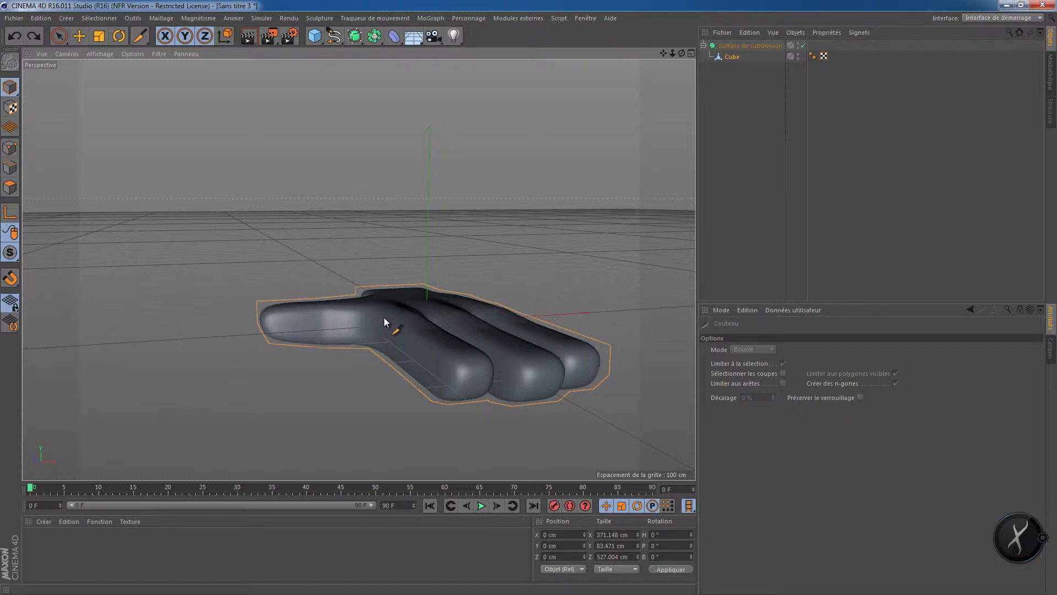
scroll(384, 317, "up", 1)
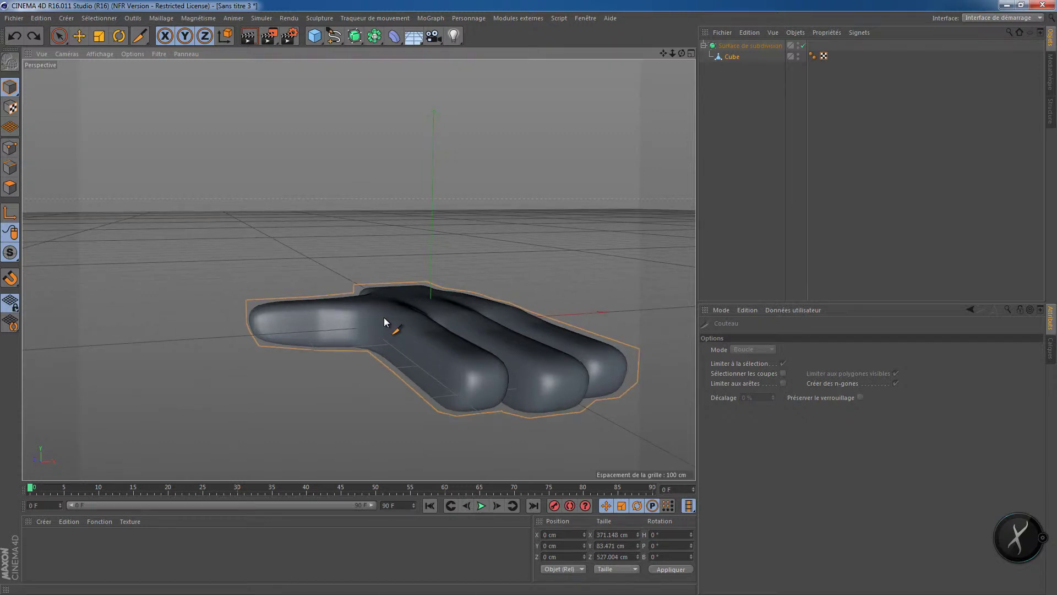
left_click_drag(371, 333, 408, 375, "alt")
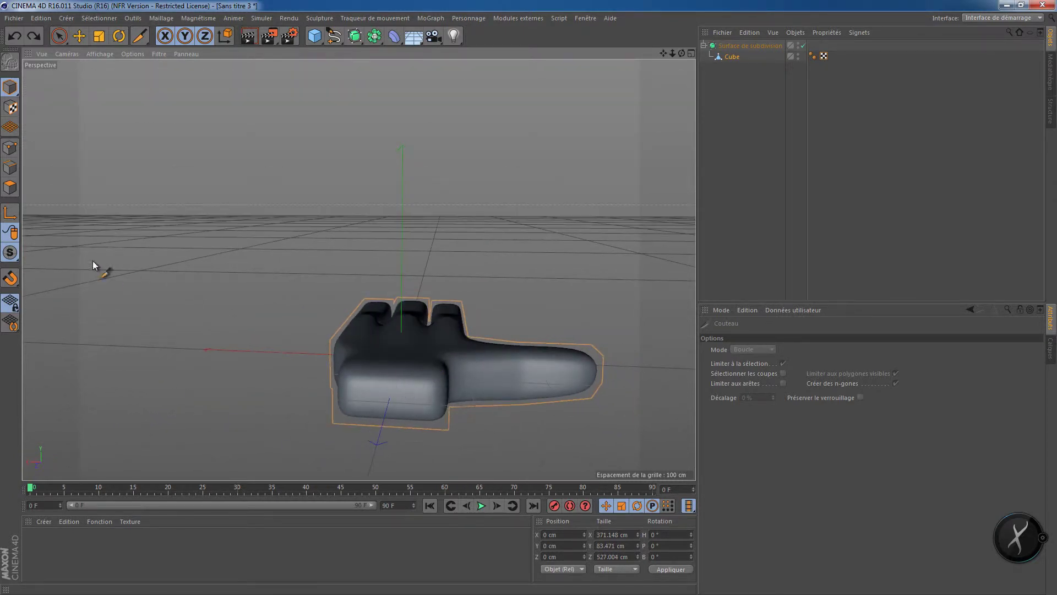
left_click(10, 187)
scroll(523, 450, "up", 2)
key("space")
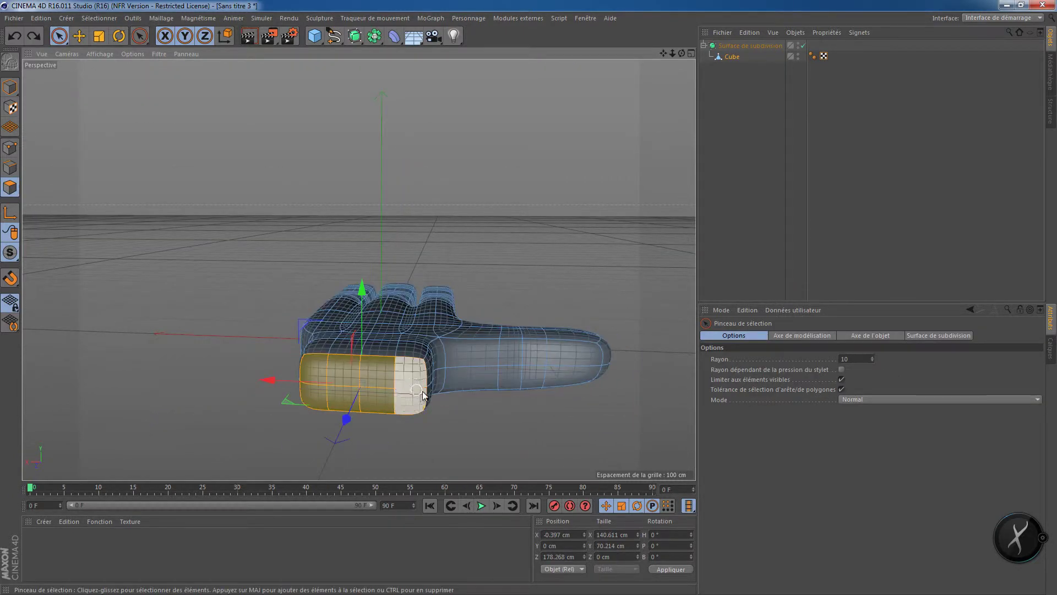
left_click_drag(463, 378, 447, 413, "alt")
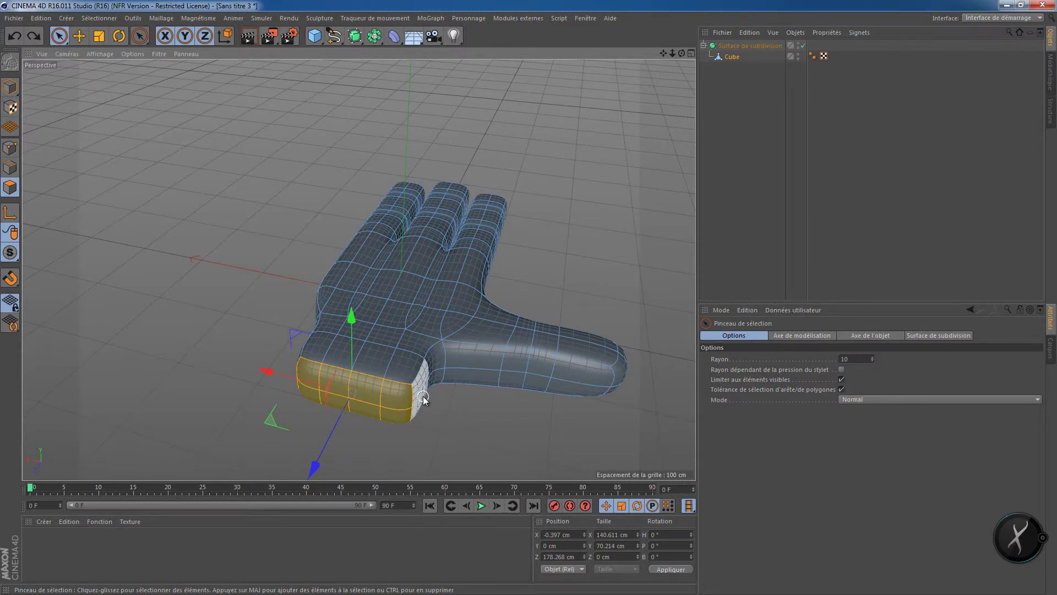
key("t")
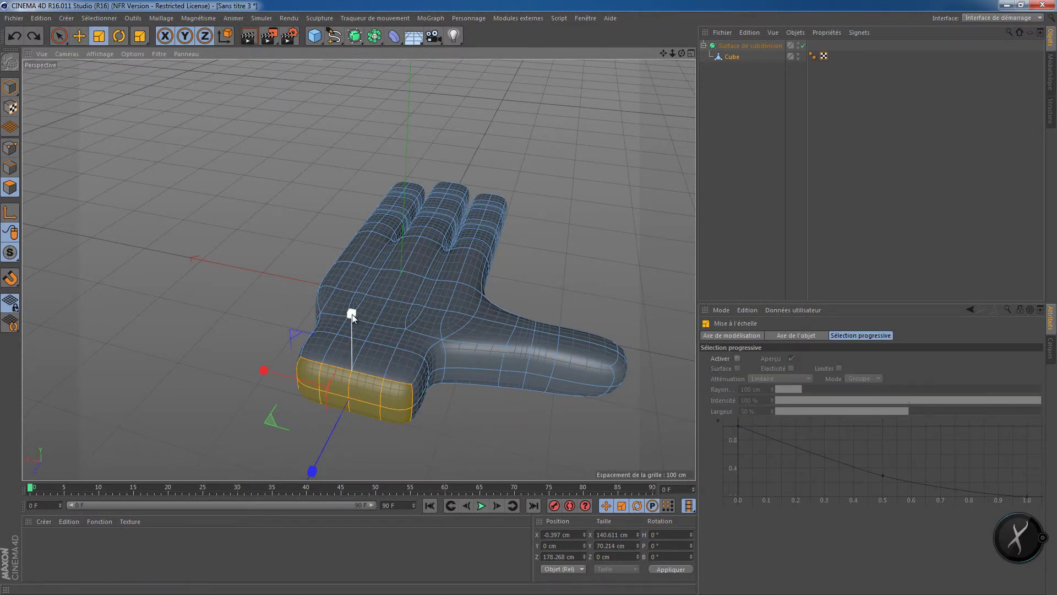
left_click_drag(343, 310, 341, 238)
- Extrude the selected polygons at the wrist's end outward by about 25.6 cm
left_click_drag(418, 363, 345, 370, "alt")
right_click(343, 370)
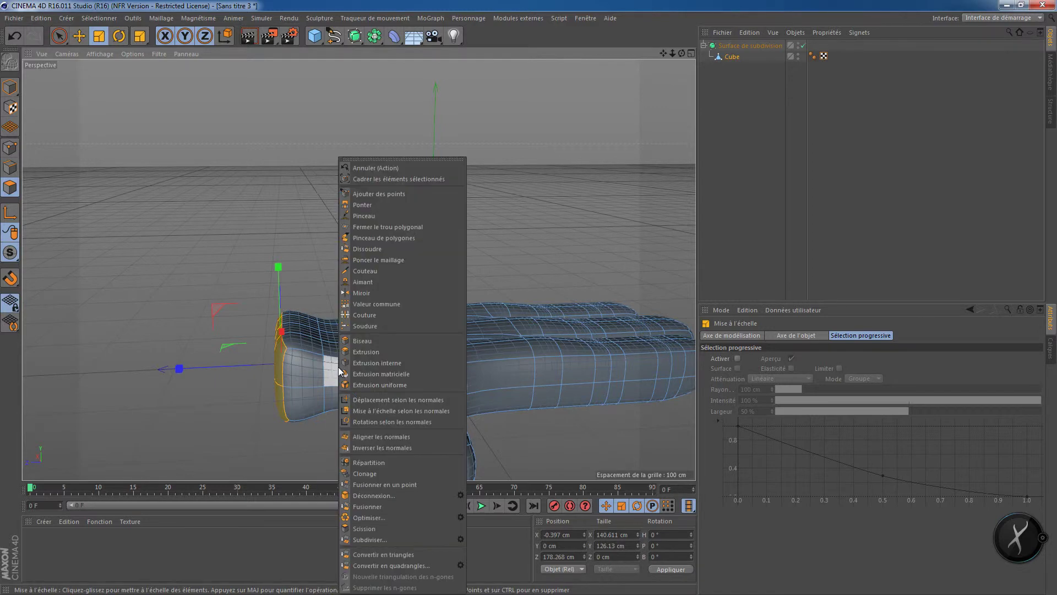
left_click(379, 349)
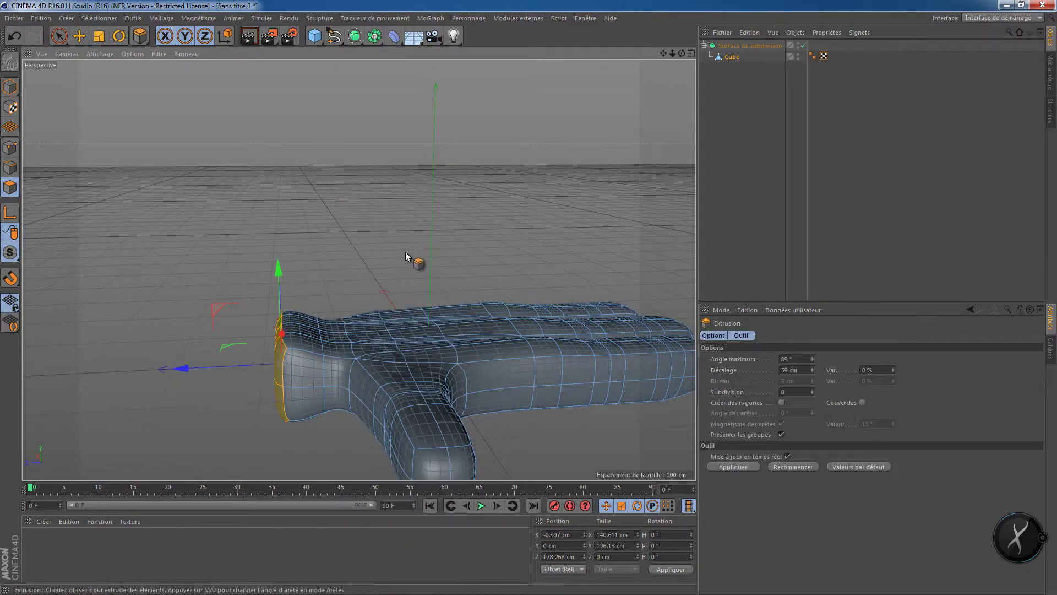
left_click_drag(405, 252, 306, 403)
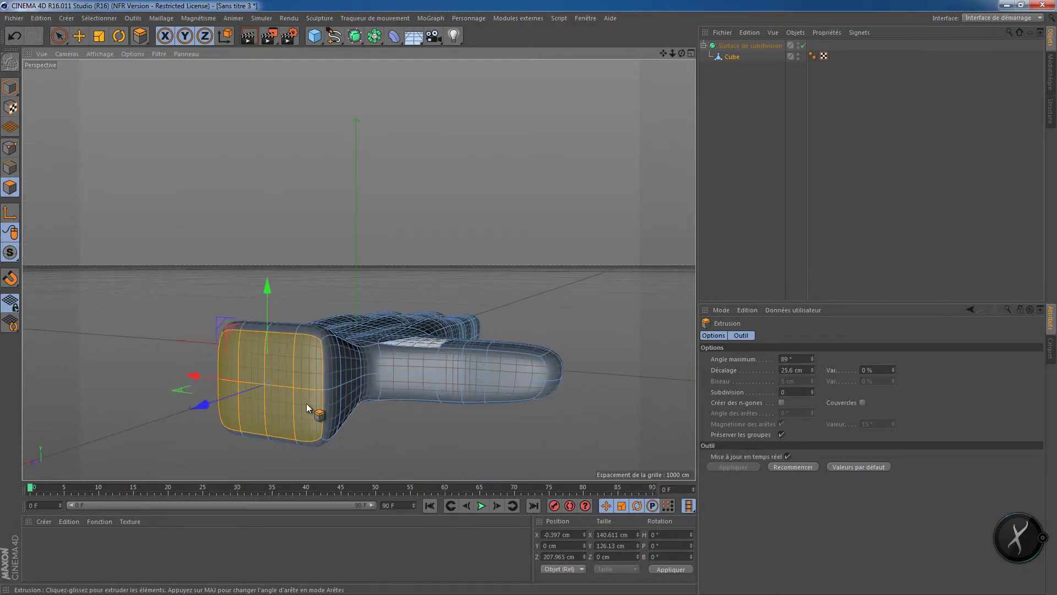
- Inset the wrist's end polygons with an inner extrusion of about 23.2 cm and extrude them about 12.5 cm into the wrist
right_click(283, 420)
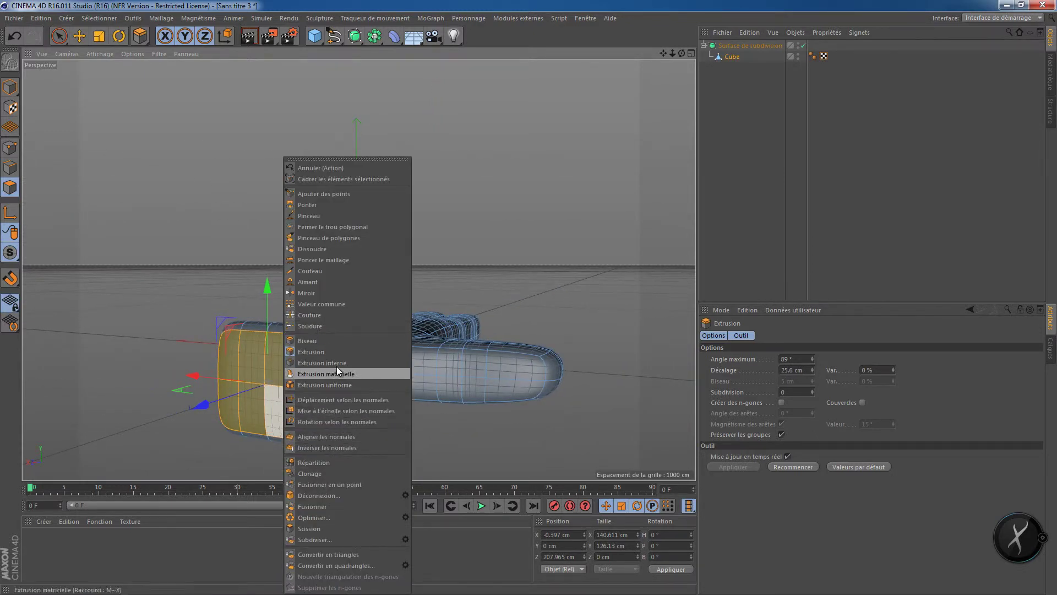
left_click(370, 363)
left_click_drag(455, 253, 527, 298)
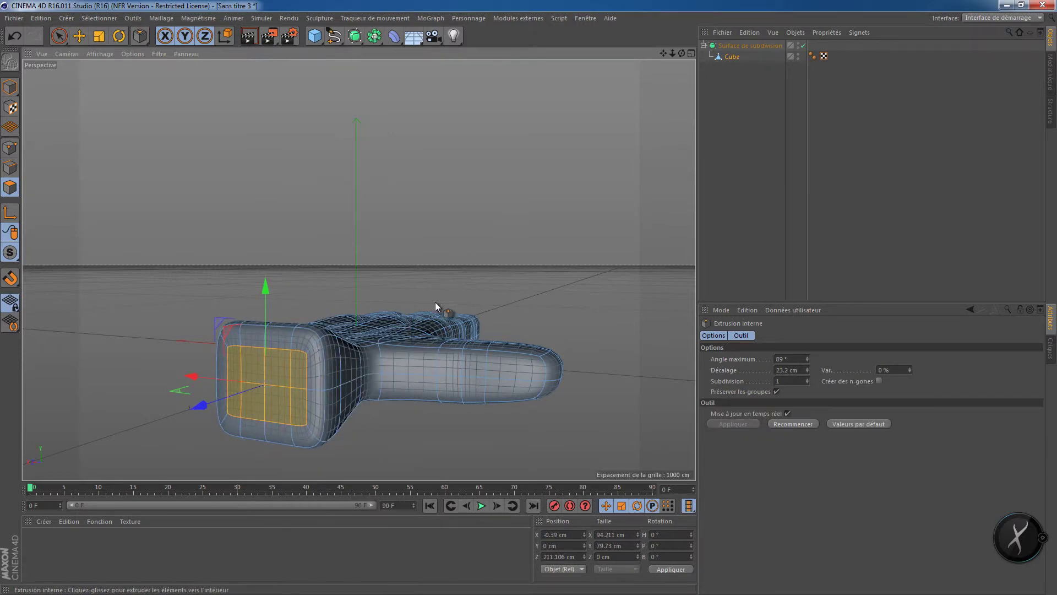
right_click(285, 384)
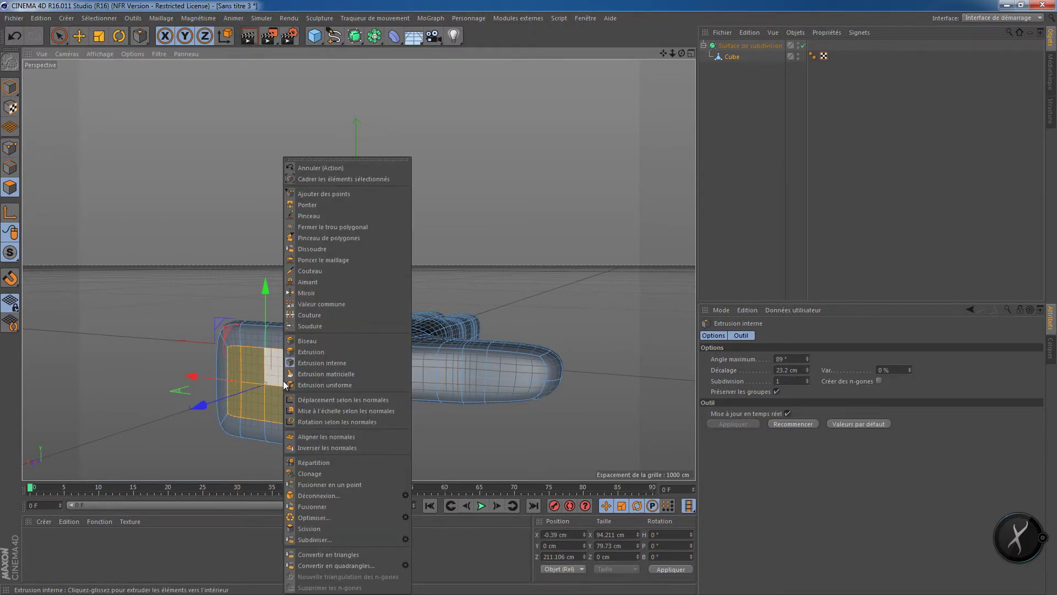
left_click(312, 352)
left_click_drag(529, 298, 444, 358)
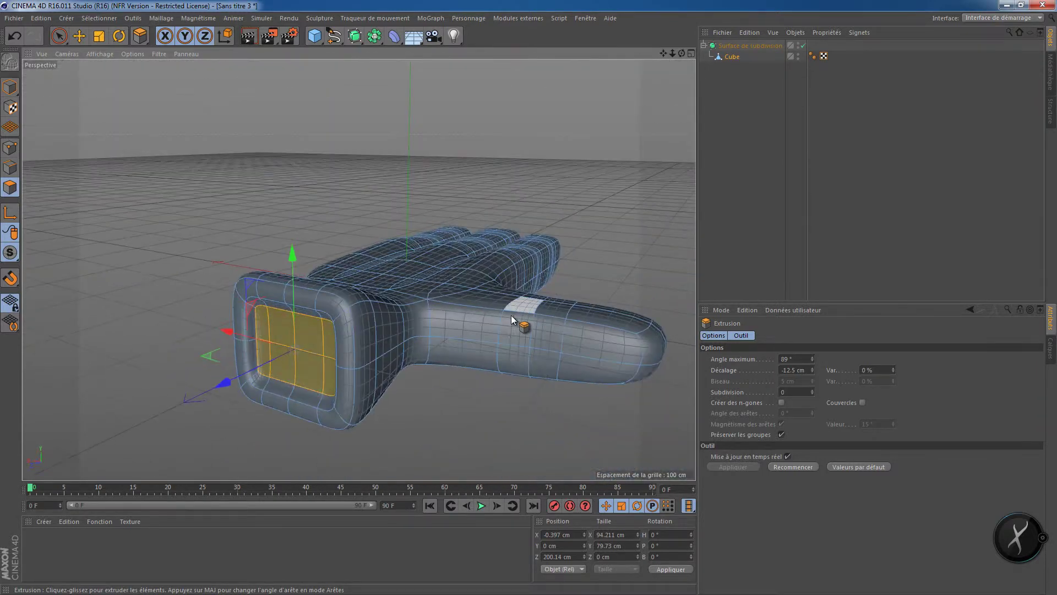
- Select the middle crosswise edges on both lateral sides of the wrist rim and scale them outward along the X axis
key("9")
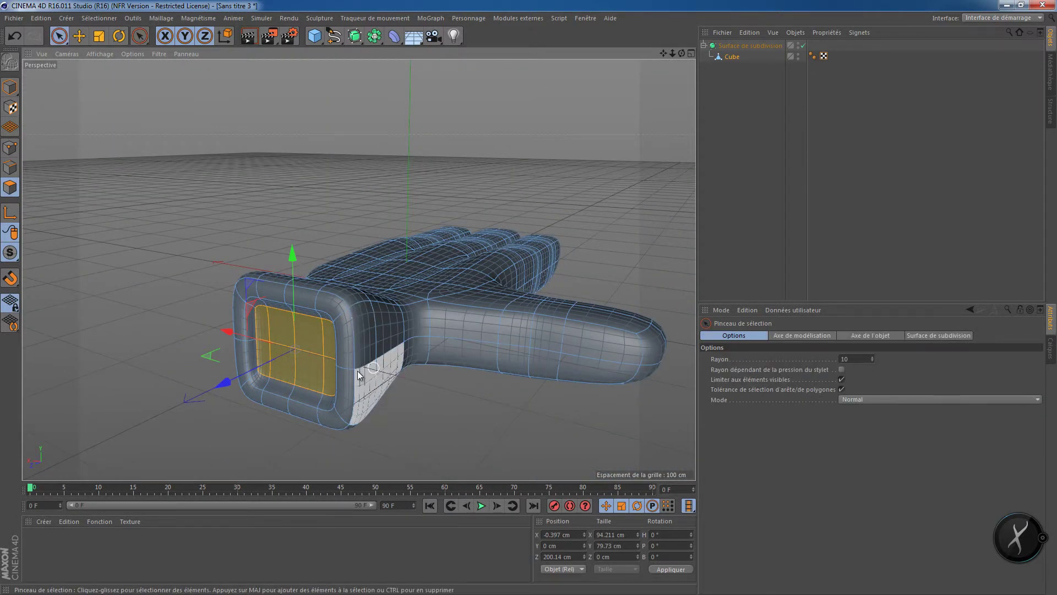
left_click(10, 168)
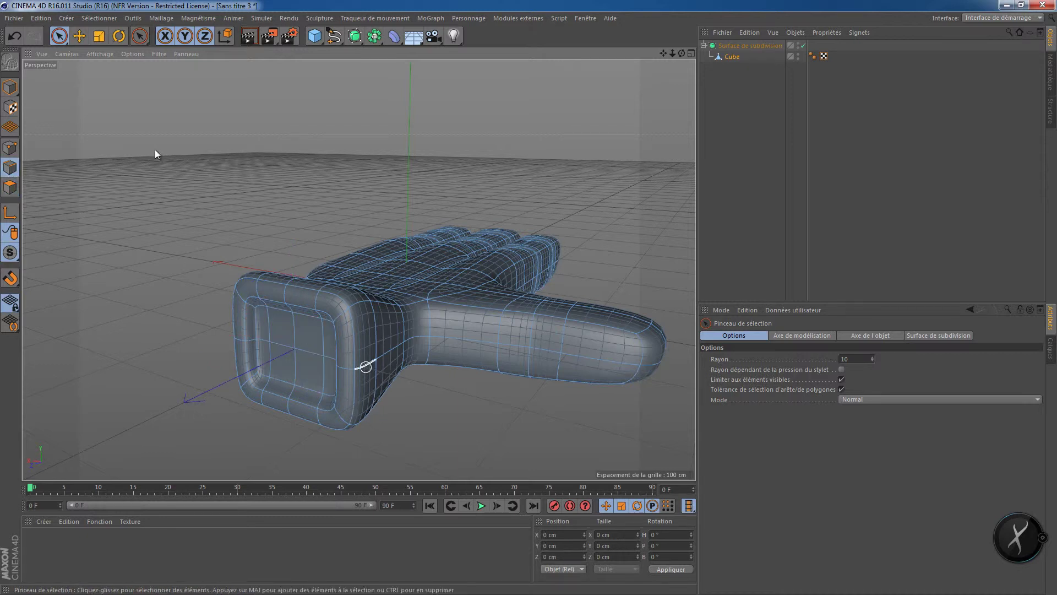
key("e")
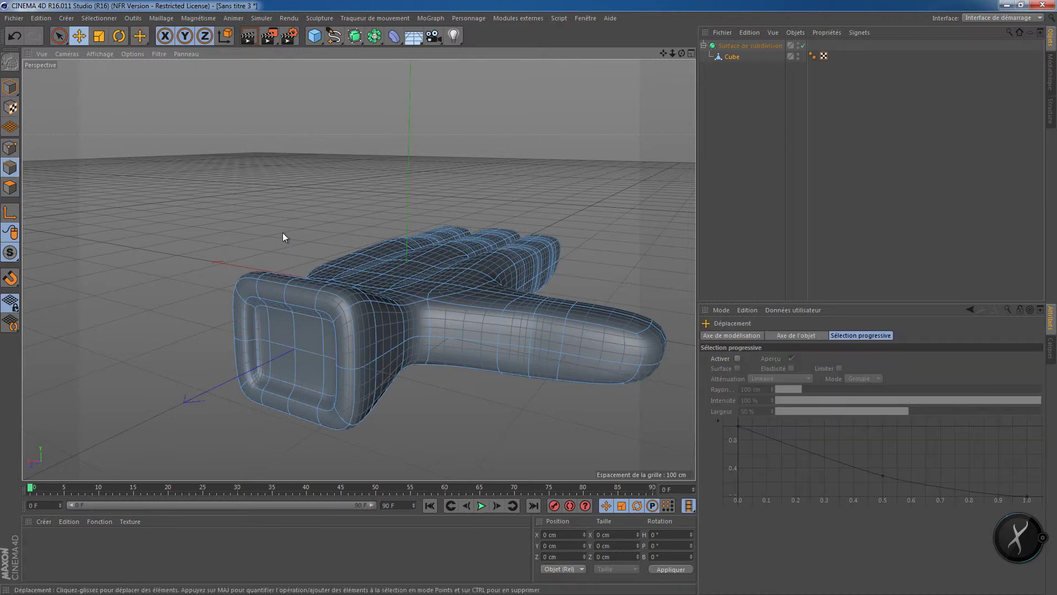
double_click(367, 367)
left_click(416, 373)
double_click(353, 368)
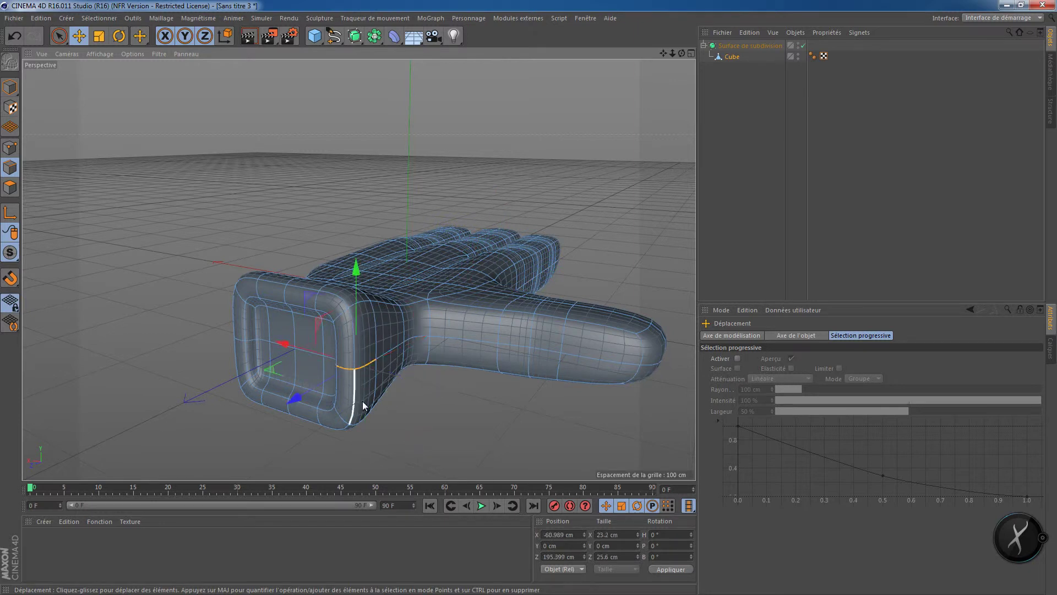
left_click_drag(362, 401, 347, 391, "alt")
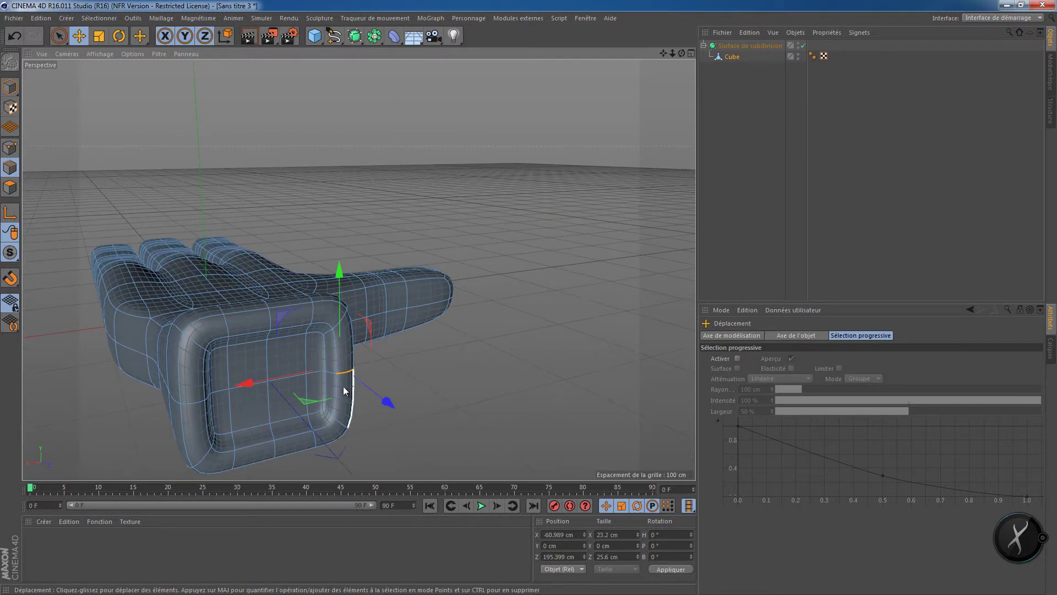
double_click(208, 398, "shift")
mouse_move(187, 417)
left_mouse_down("alt")
mouse_move(213, 425)
mouse_move(158, 407)
mouse_move(176, 408)
left_mouse_up("alt")
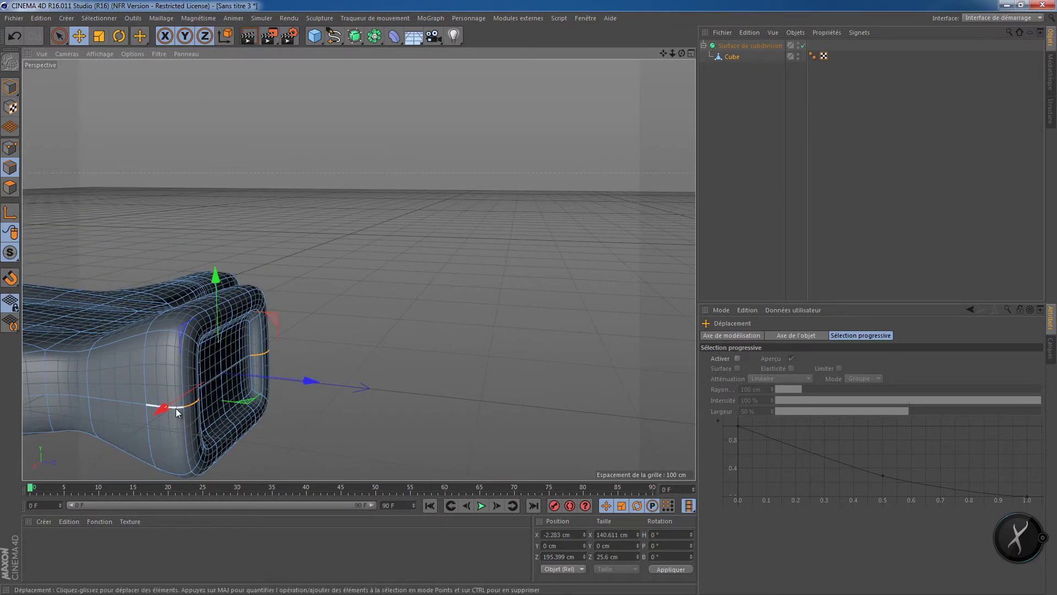
left_click_drag(338, 411, 306, 388, "alt")
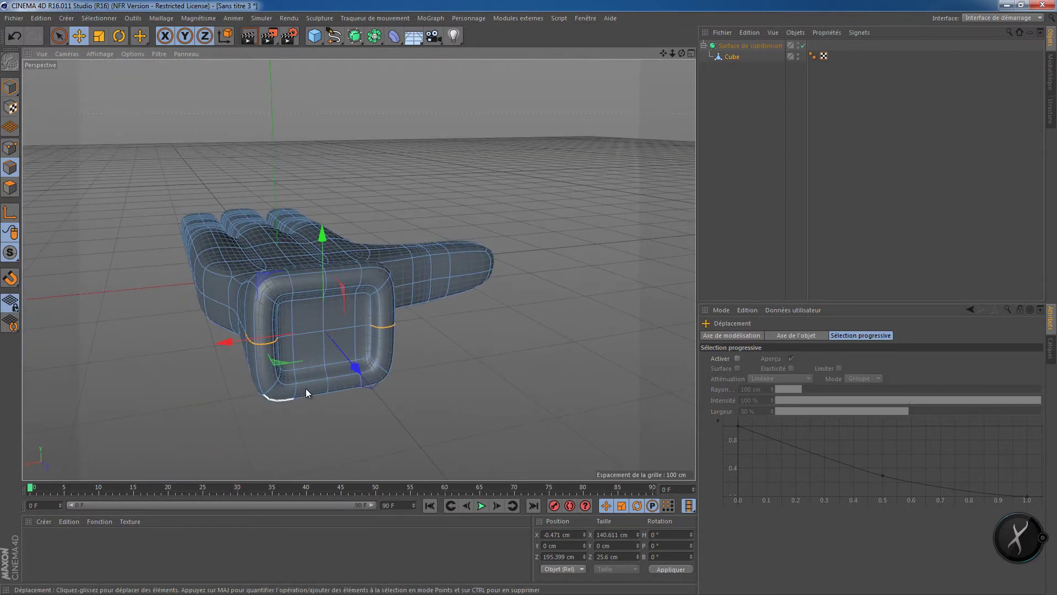
key("t")
left_click_drag(224, 342, 199, 349)
- Select the middle edges on the upper and lower sides of the wrist rim and scale them vertically to about 158.6 cm
left_click_drag(326, 389, 347, 338, "alt")
left_click(335, 338)
left_click(325, 339, "shift")
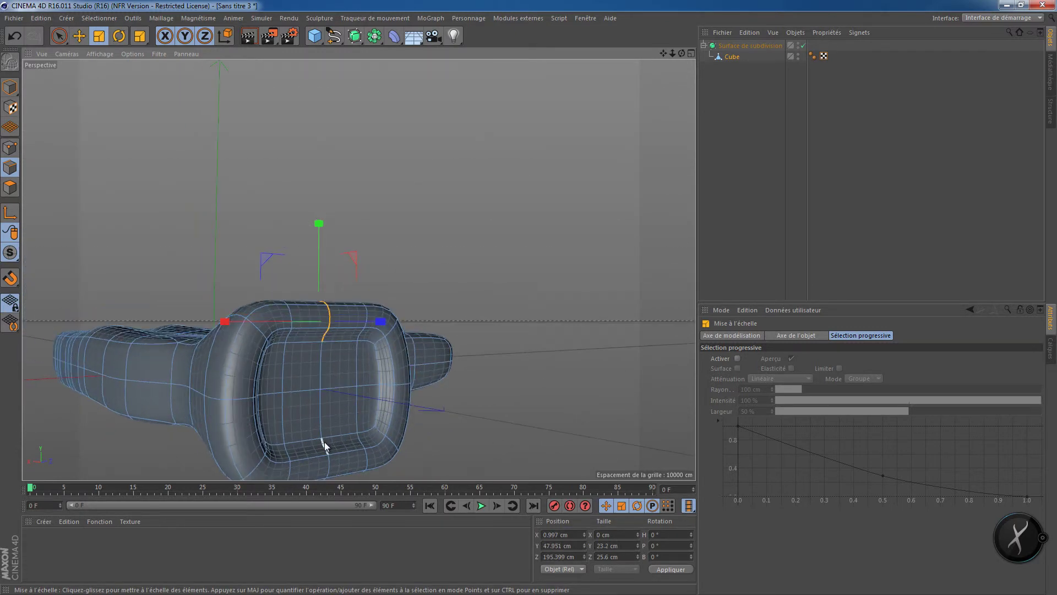
left_click(325, 443, "shift")
left_click(331, 467, "shift")
left_click_drag(332, 467, 385, 348, "alt")
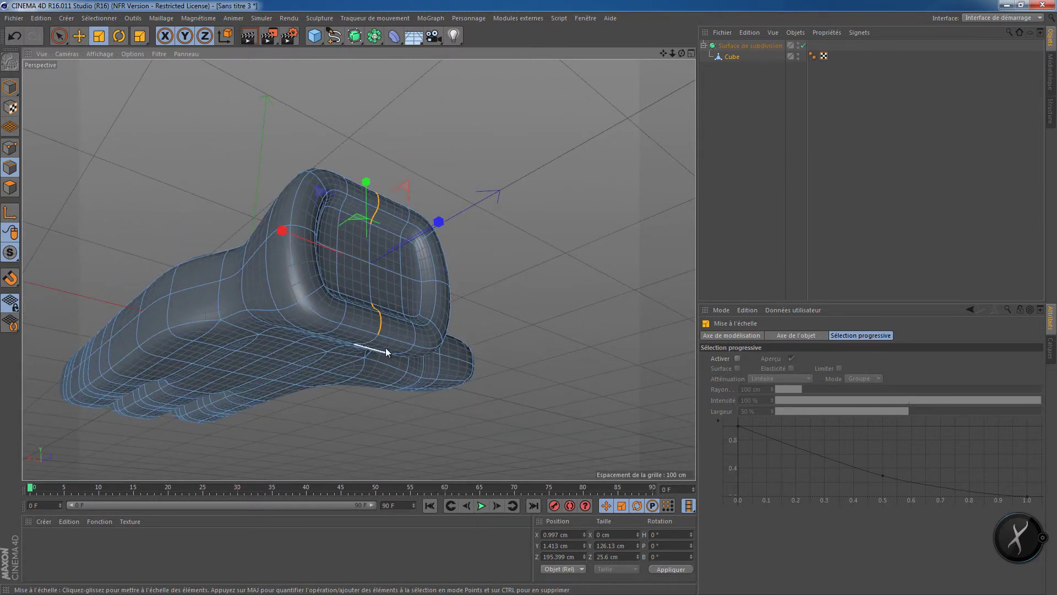
left_click(378, 339, "shift")
left_click_drag(365, 183, 365, 166)
left_click_drag(418, 264, 422, 304, "alt")
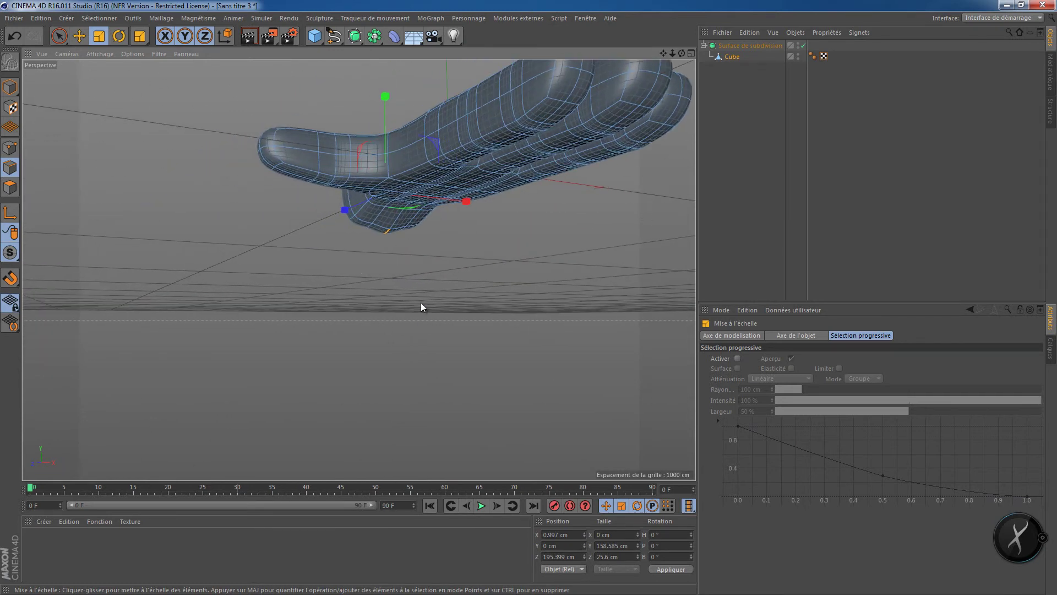